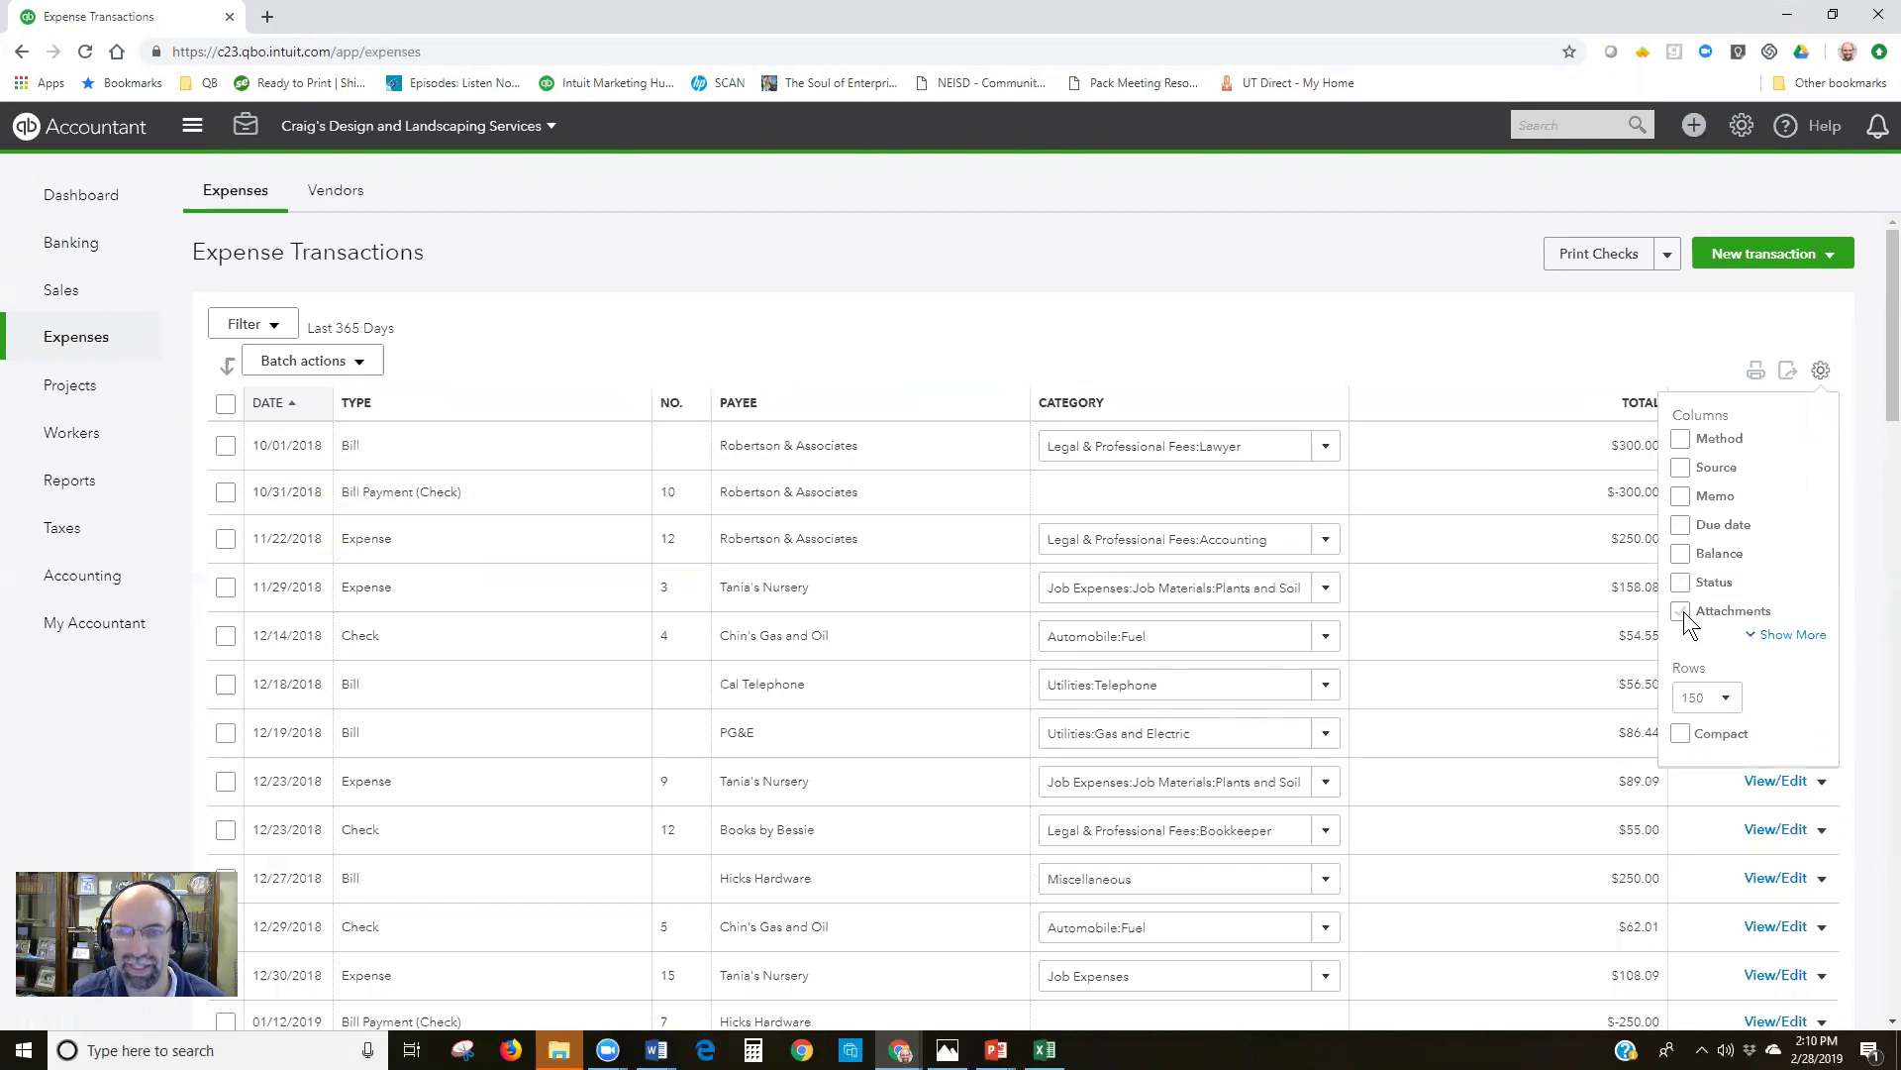
# - Show the Attachments column in the expense transactions list
pyautogui.click(1681, 610)
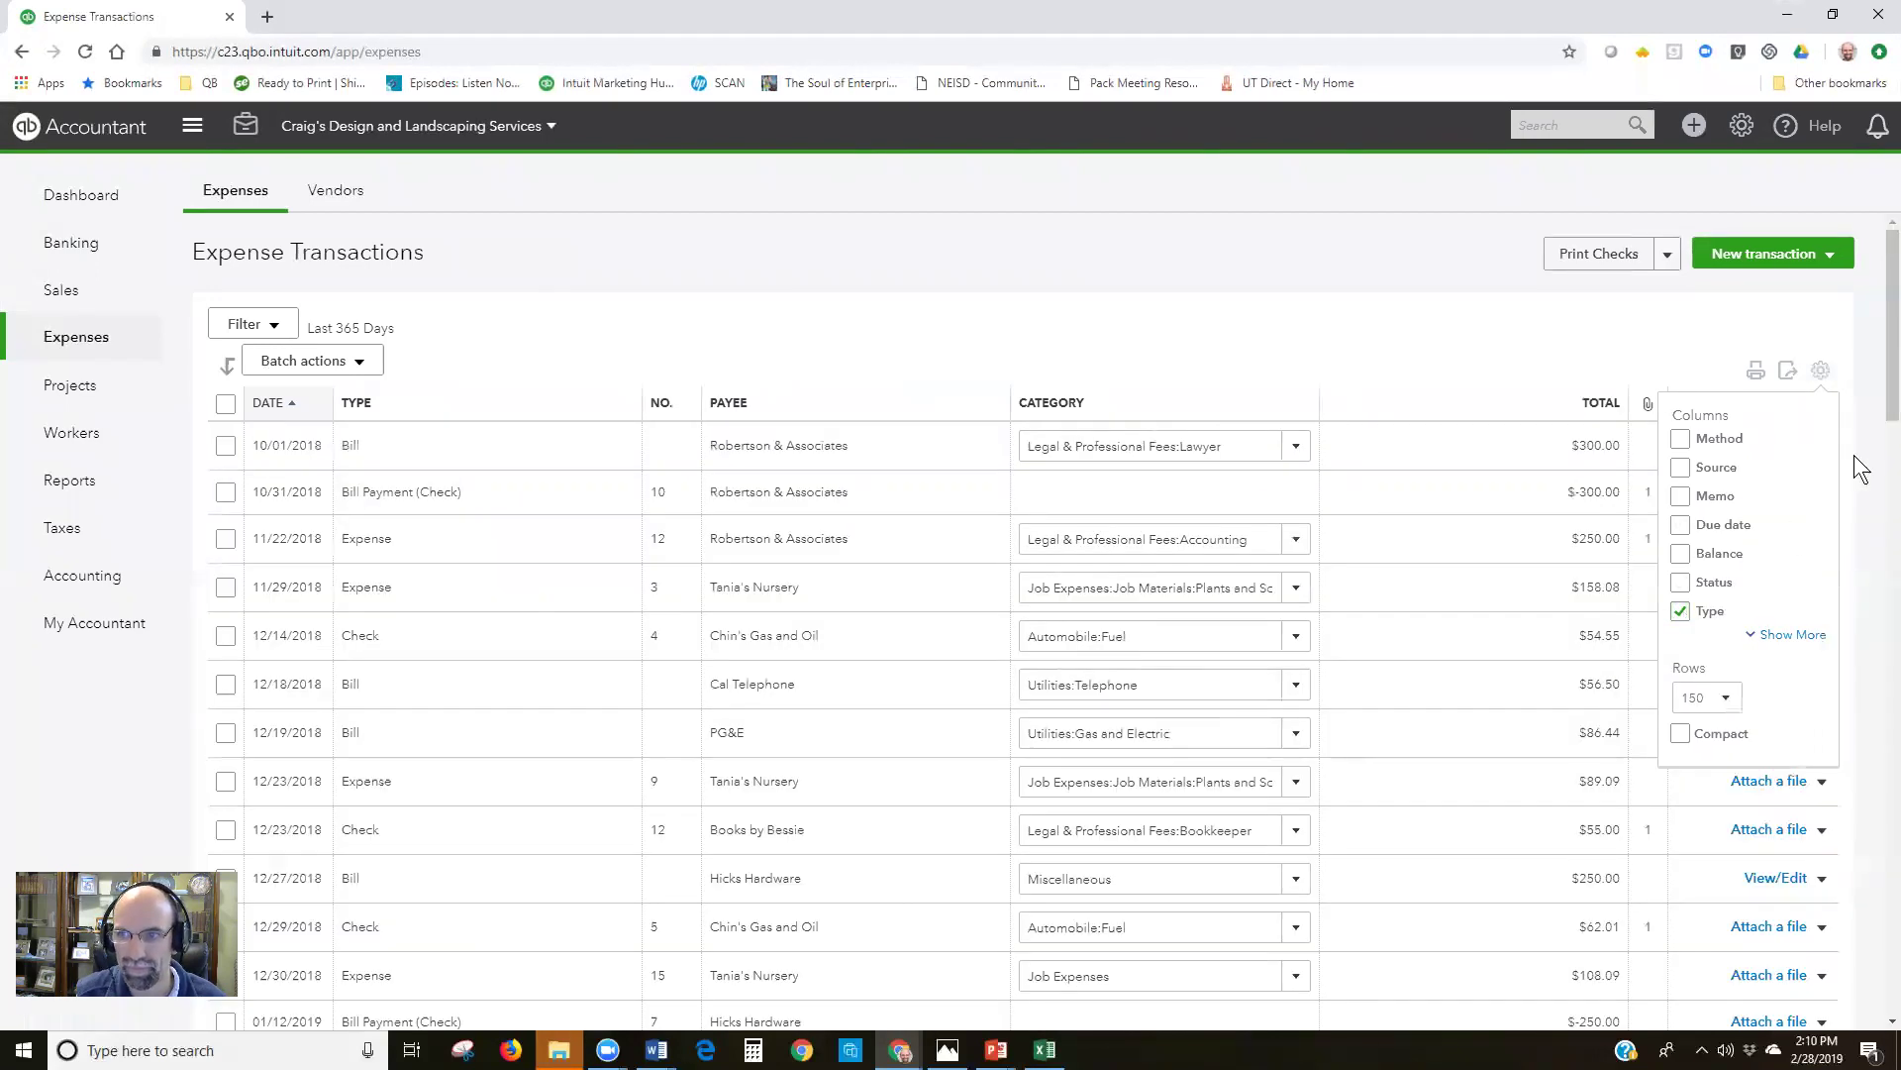
pyautogui.click(1862, 454)
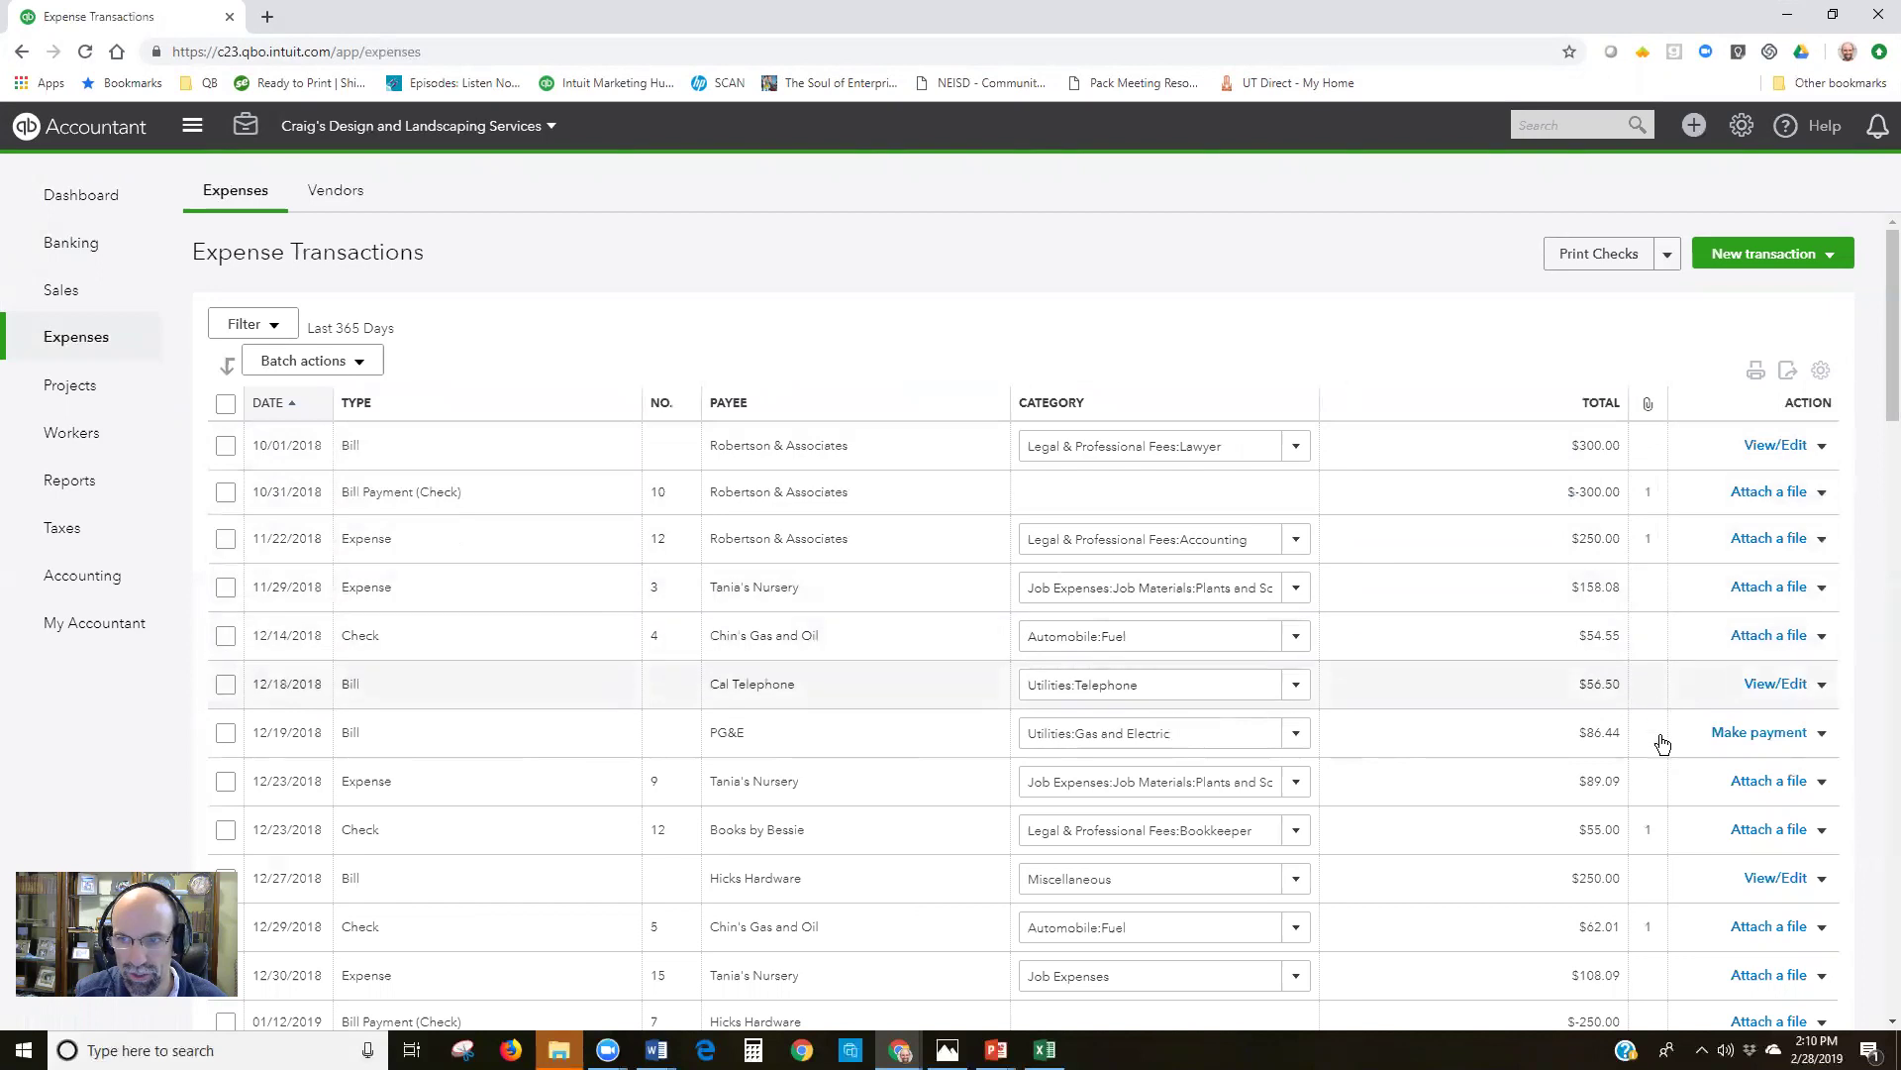
pyautogui.scroll(-1, 1656, 768)
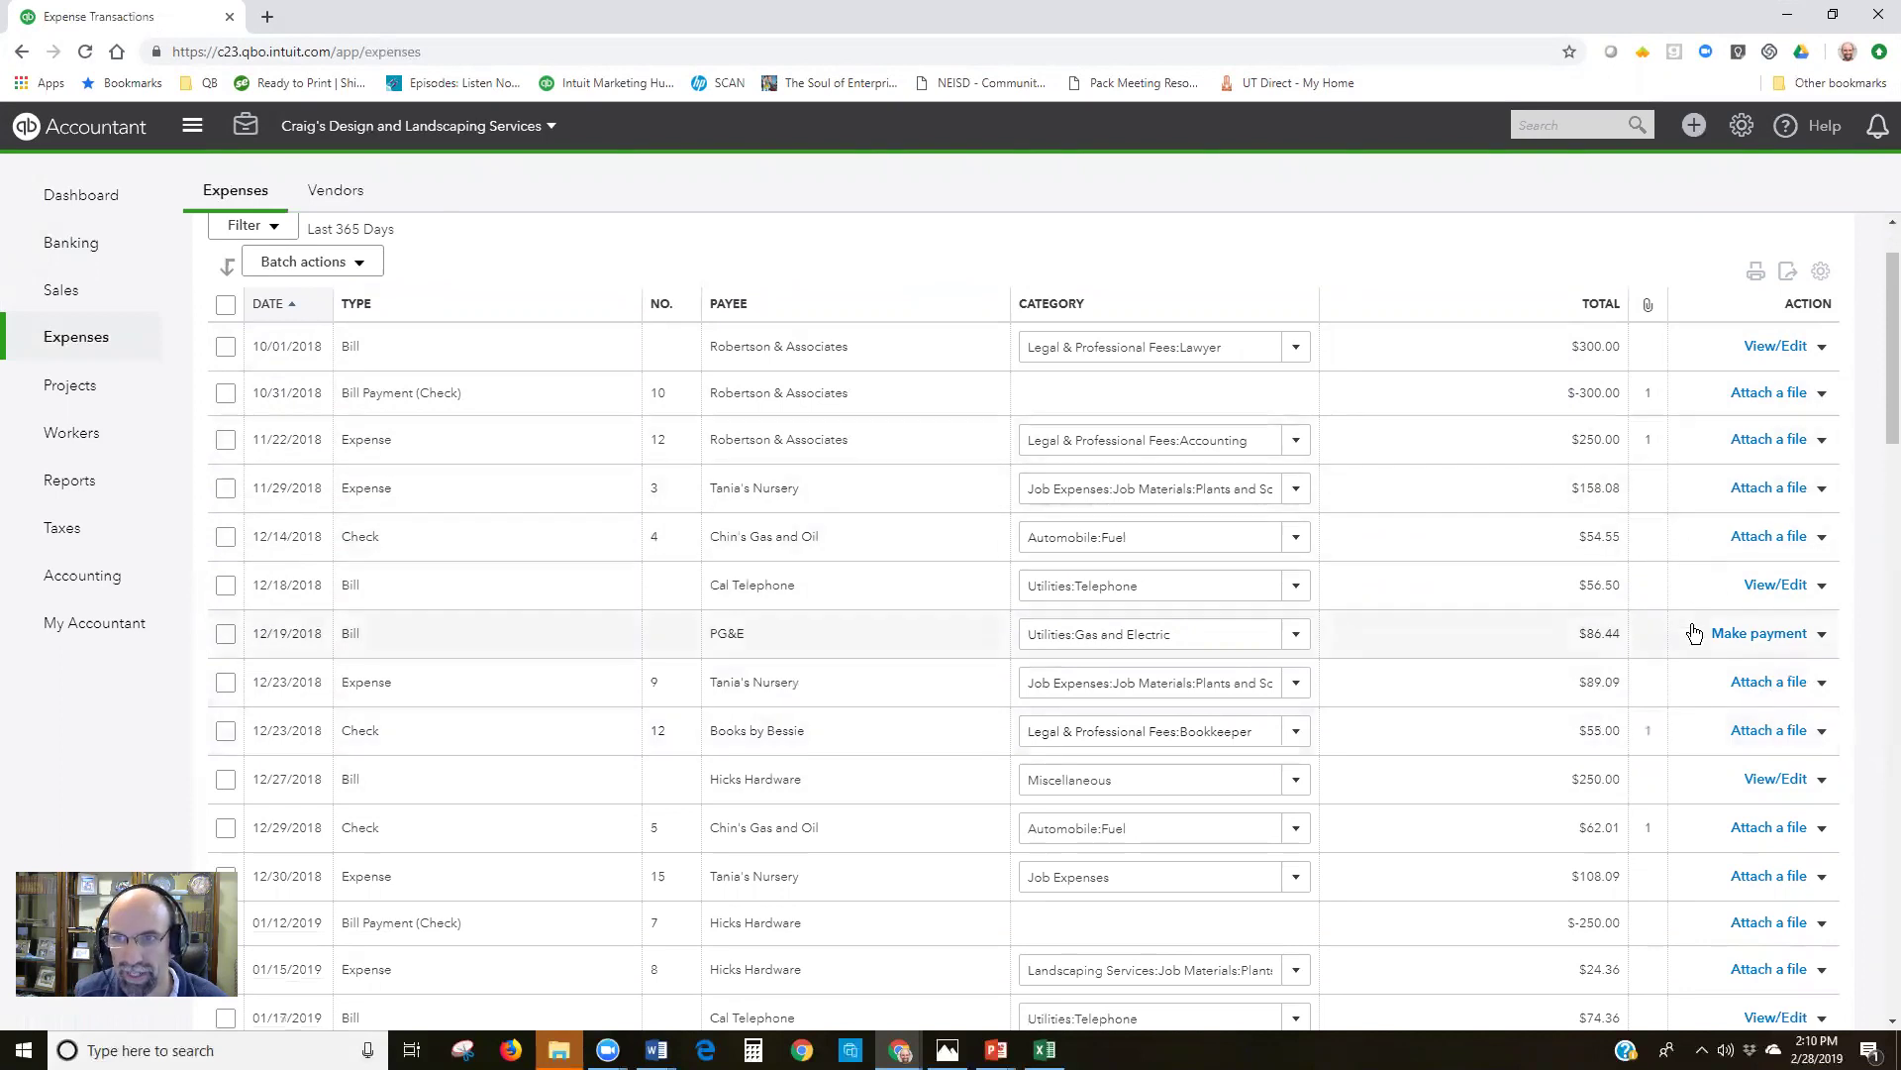
# - Sort the expense transactions by the attachments column and look through the sorted list
pyautogui.click(1647, 308)
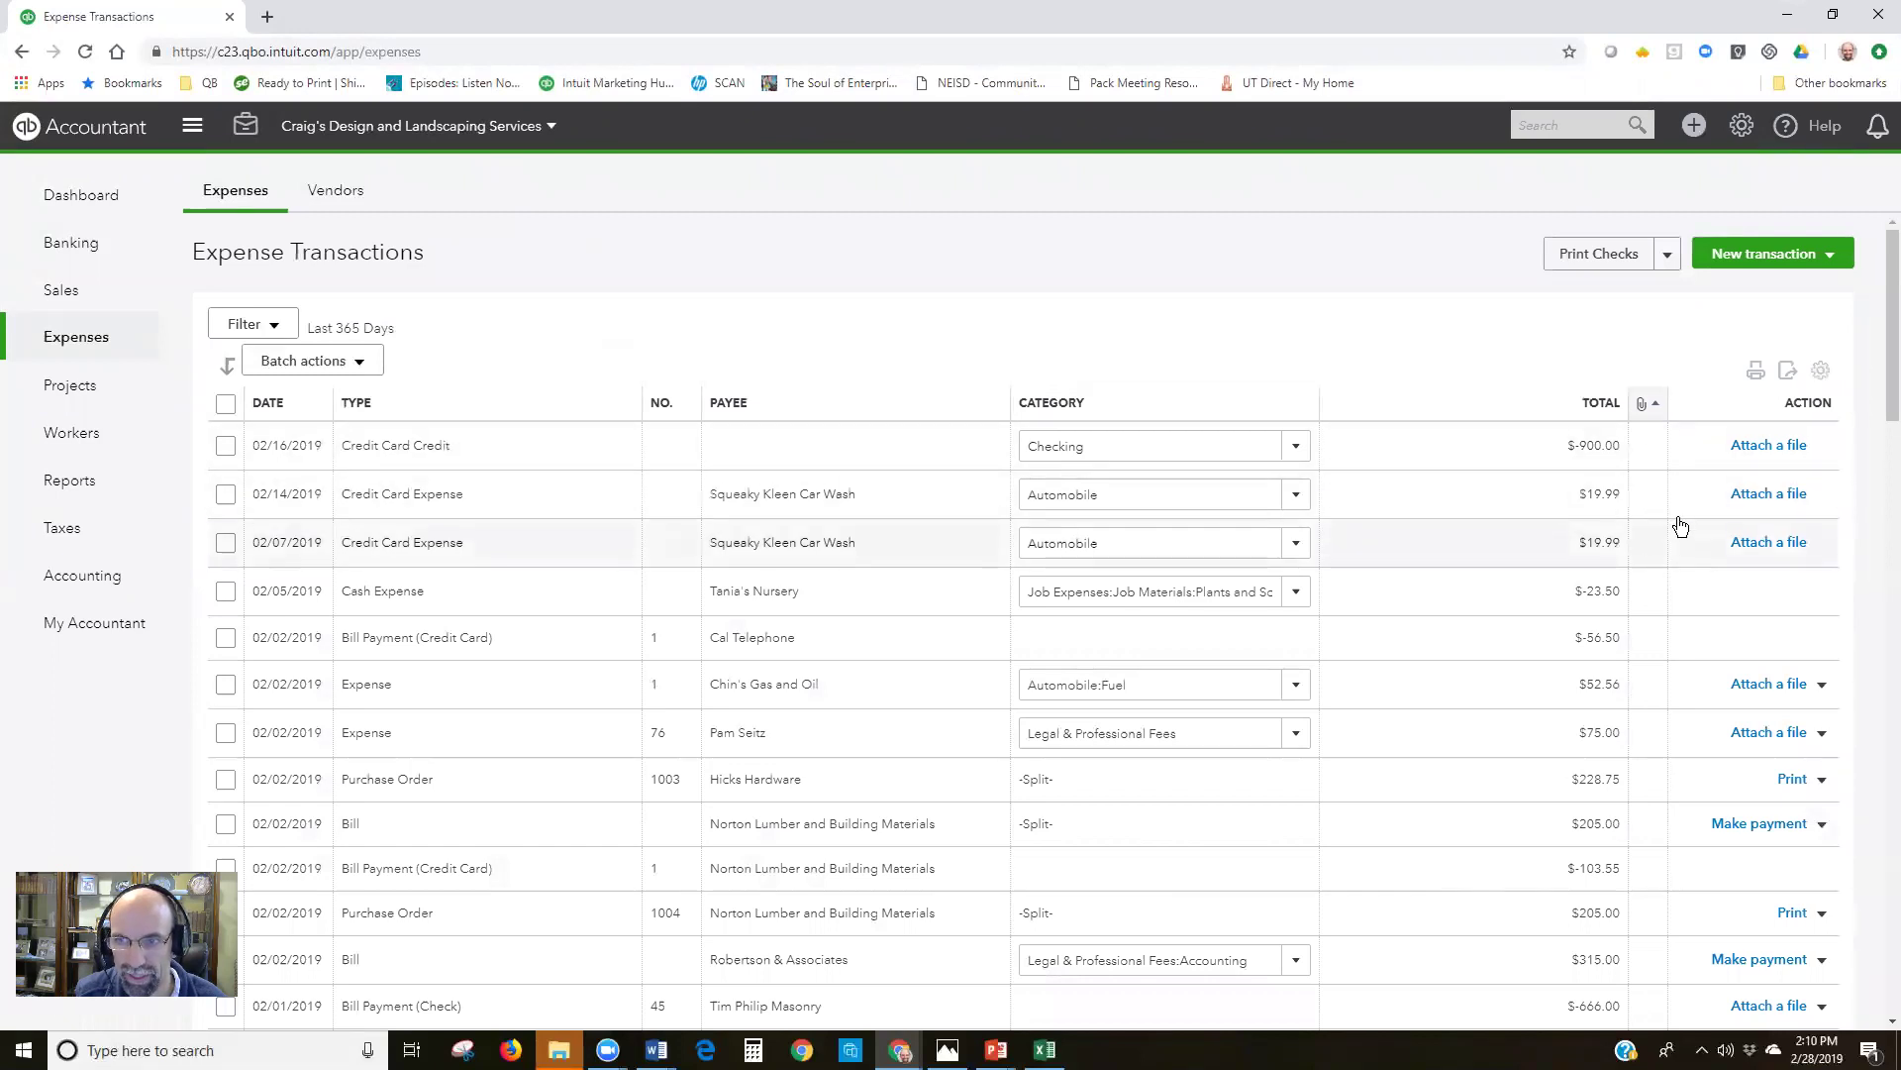
pyautogui.scroll(-1, 1706, 602)
pyautogui.scroll(-20, 1703, 604)
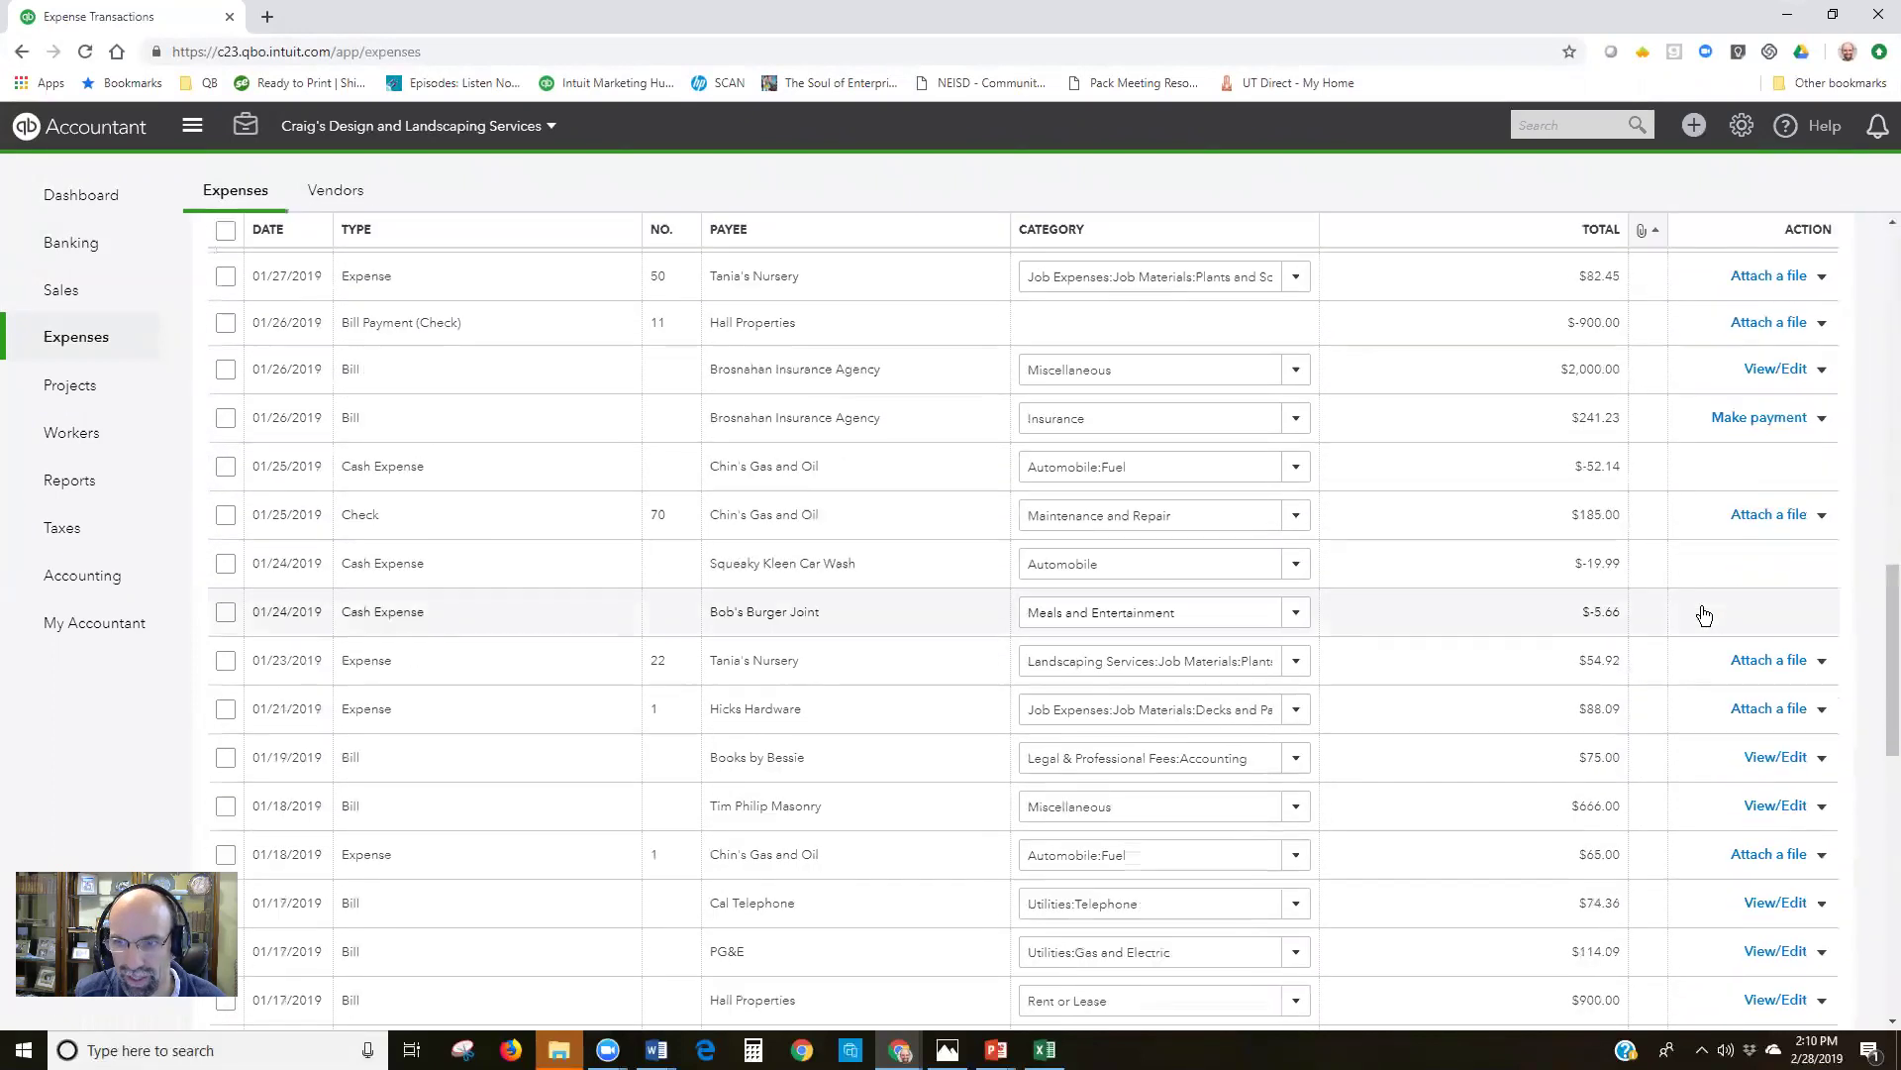
pyautogui.scroll(20, 1639, 569)
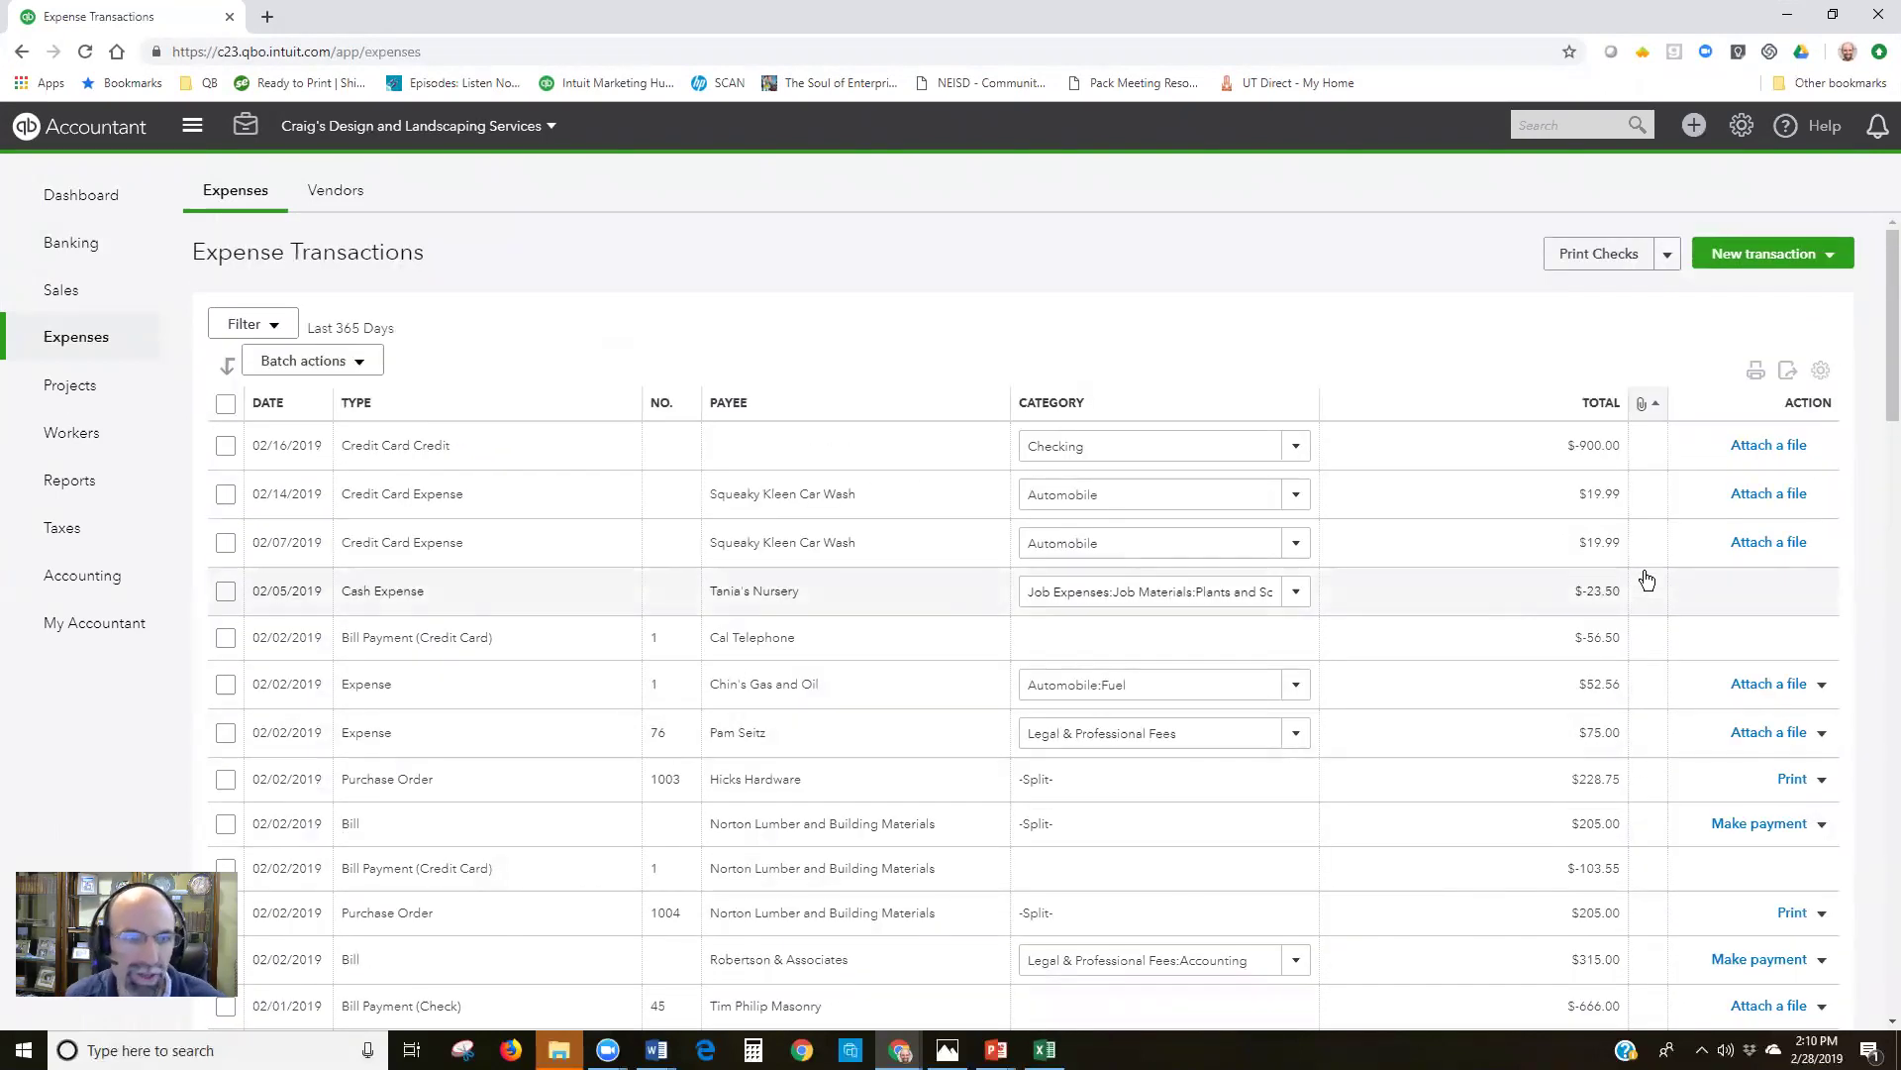
# - Filter the expense transactions to last month and the Advertising category
pyautogui.click(266, 327)
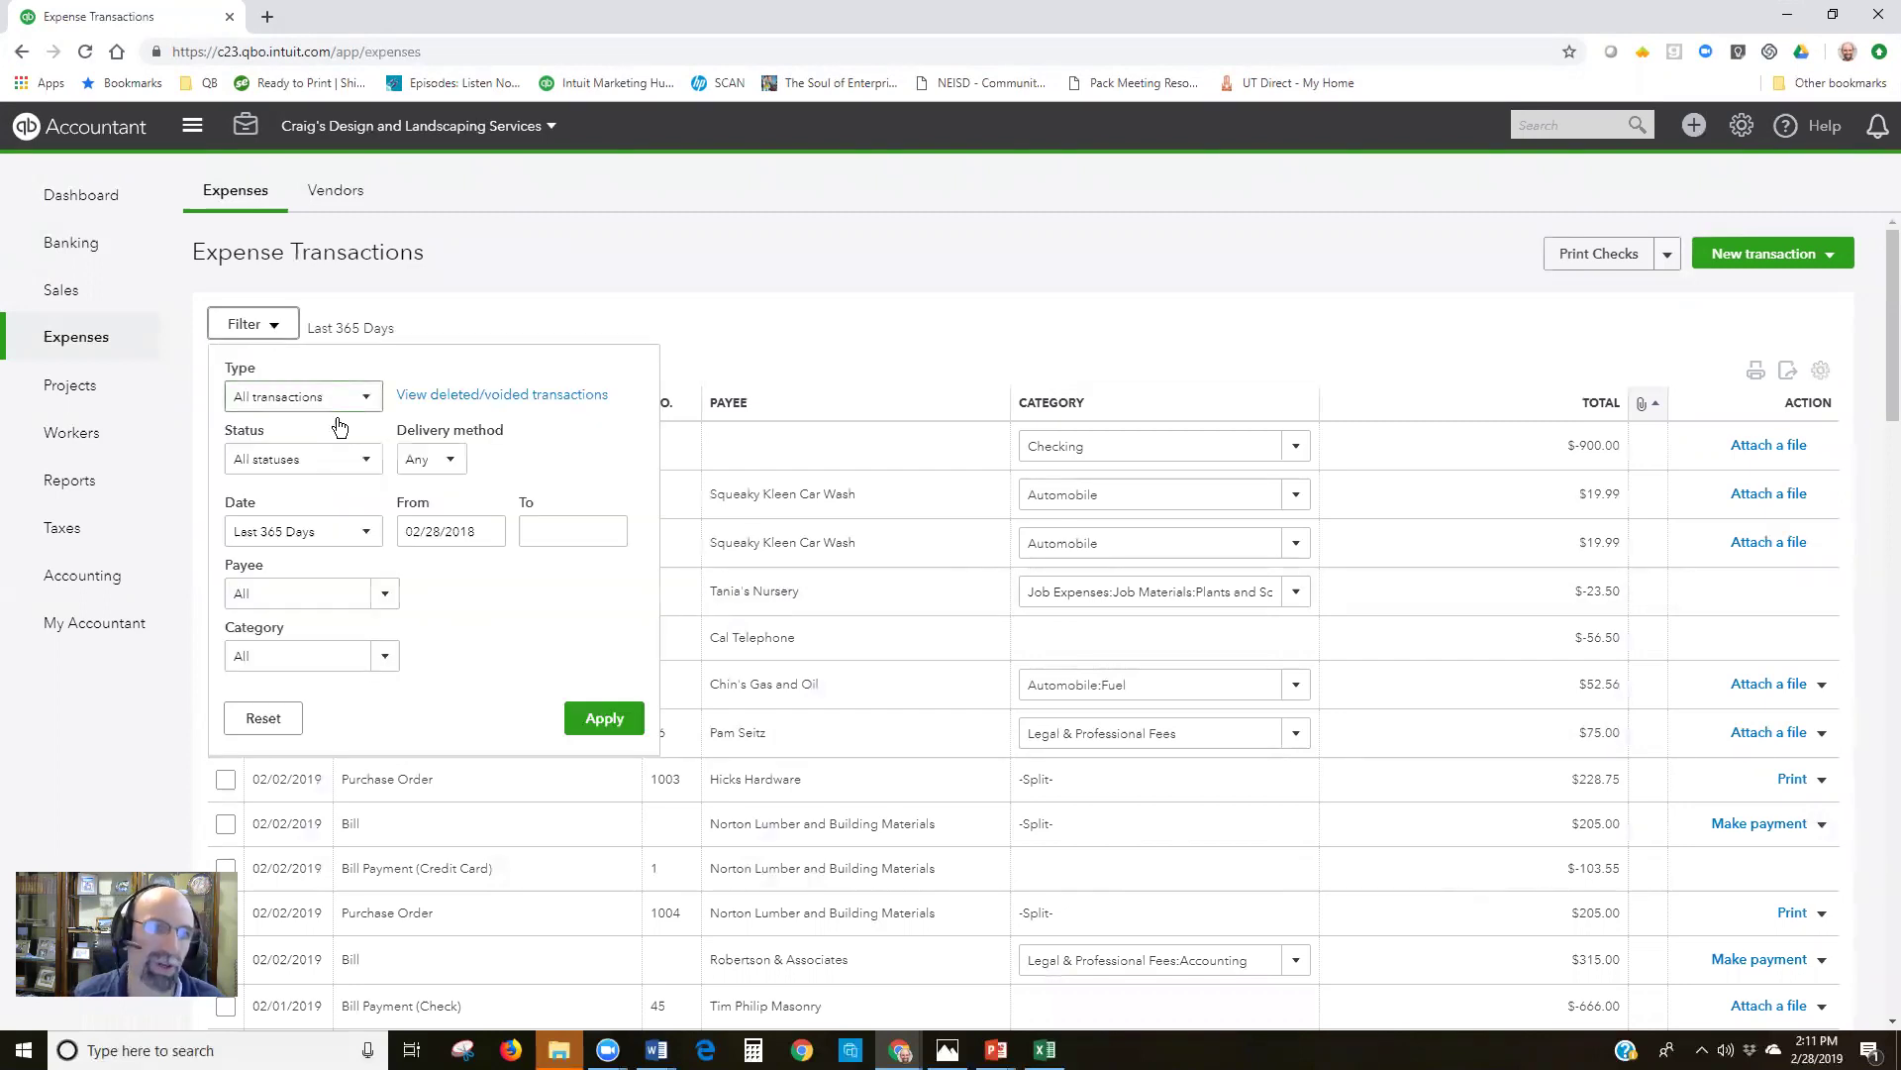
pyautogui.click(363, 533)
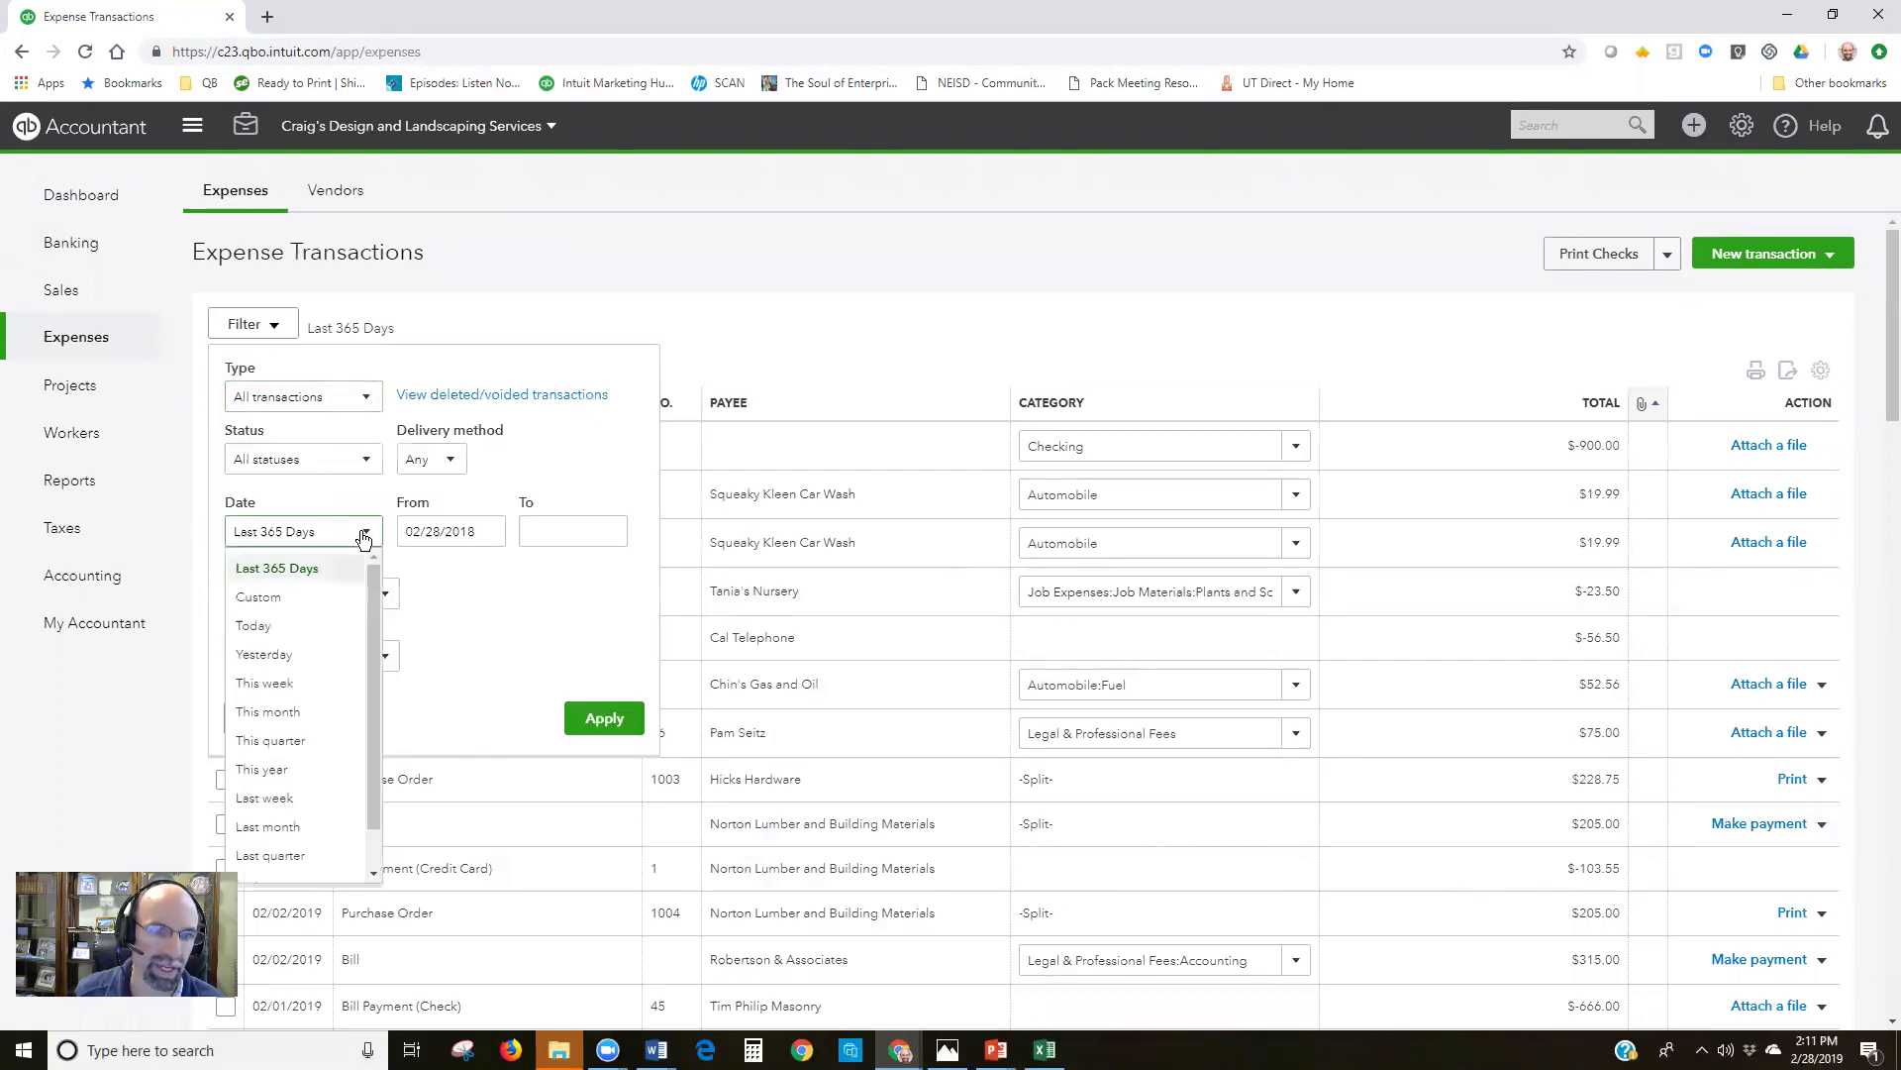
pyautogui.click(297, 826)
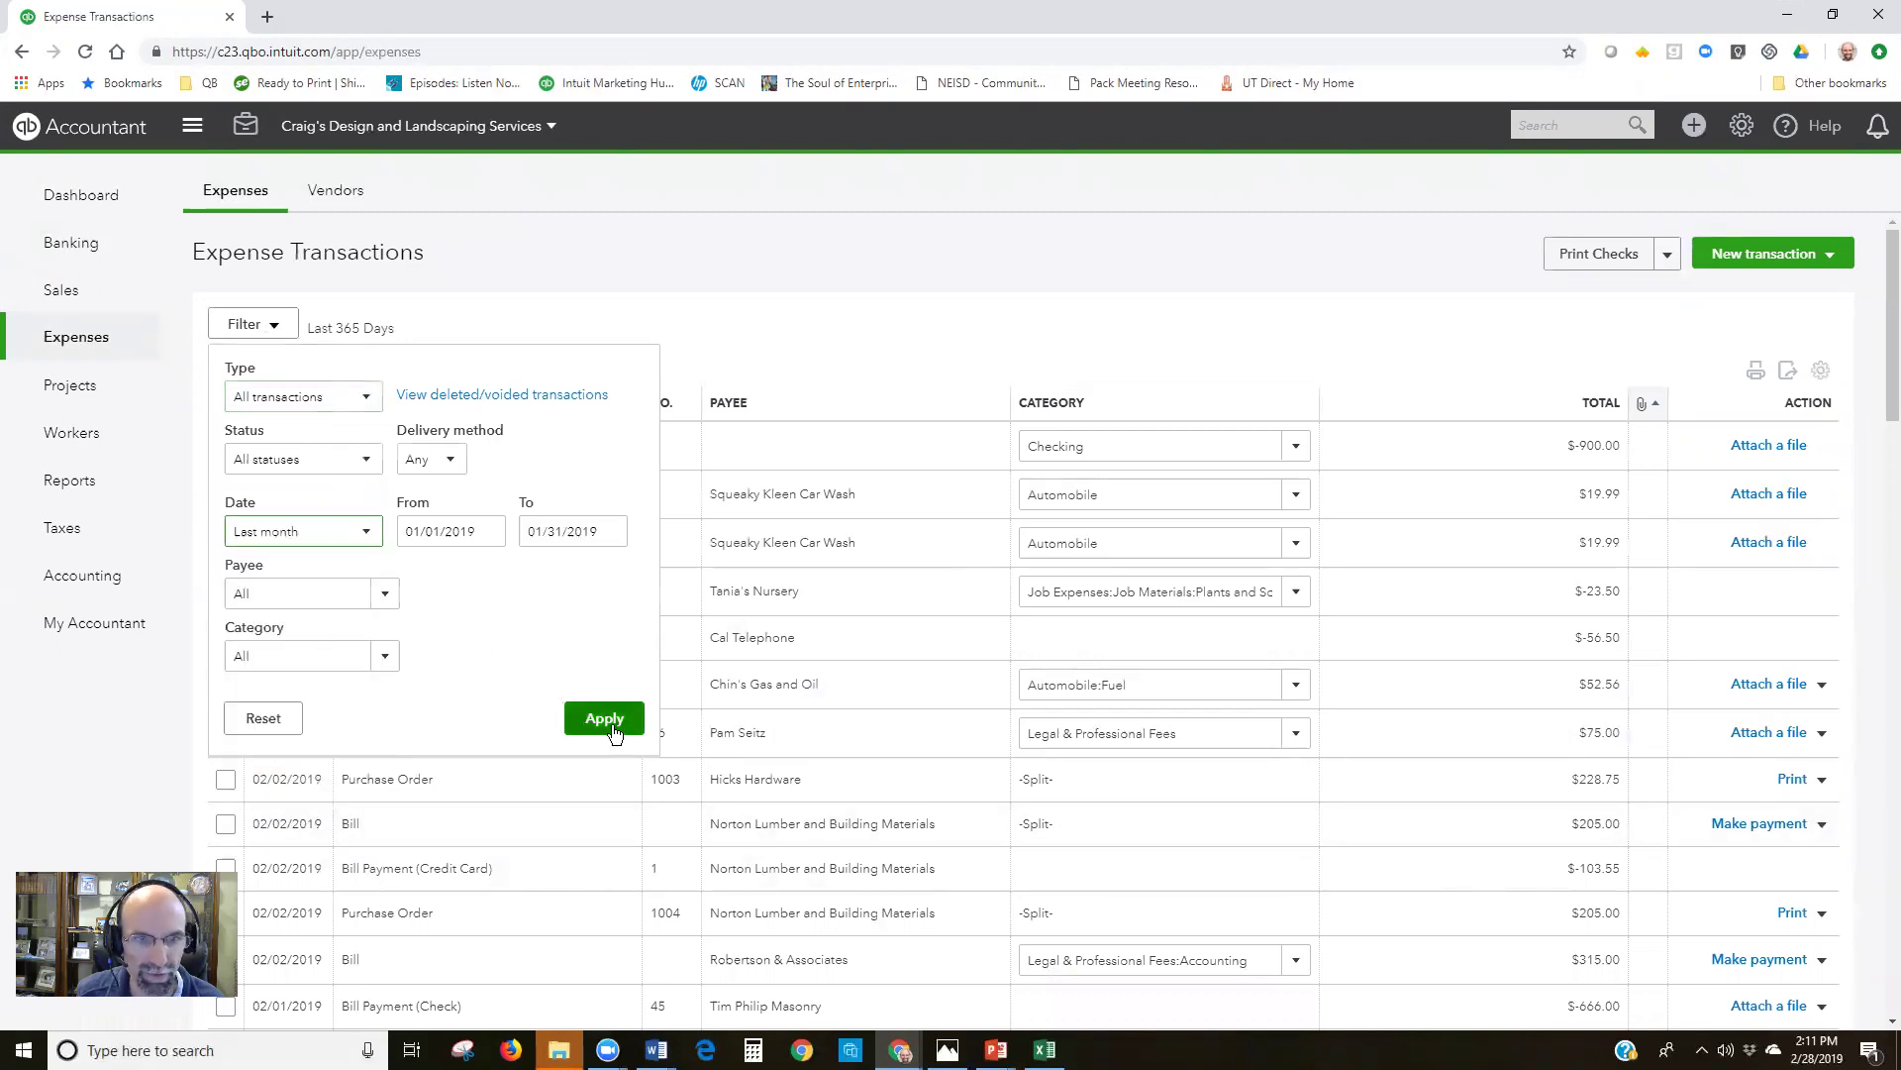
pyautogui.click(385, 657)
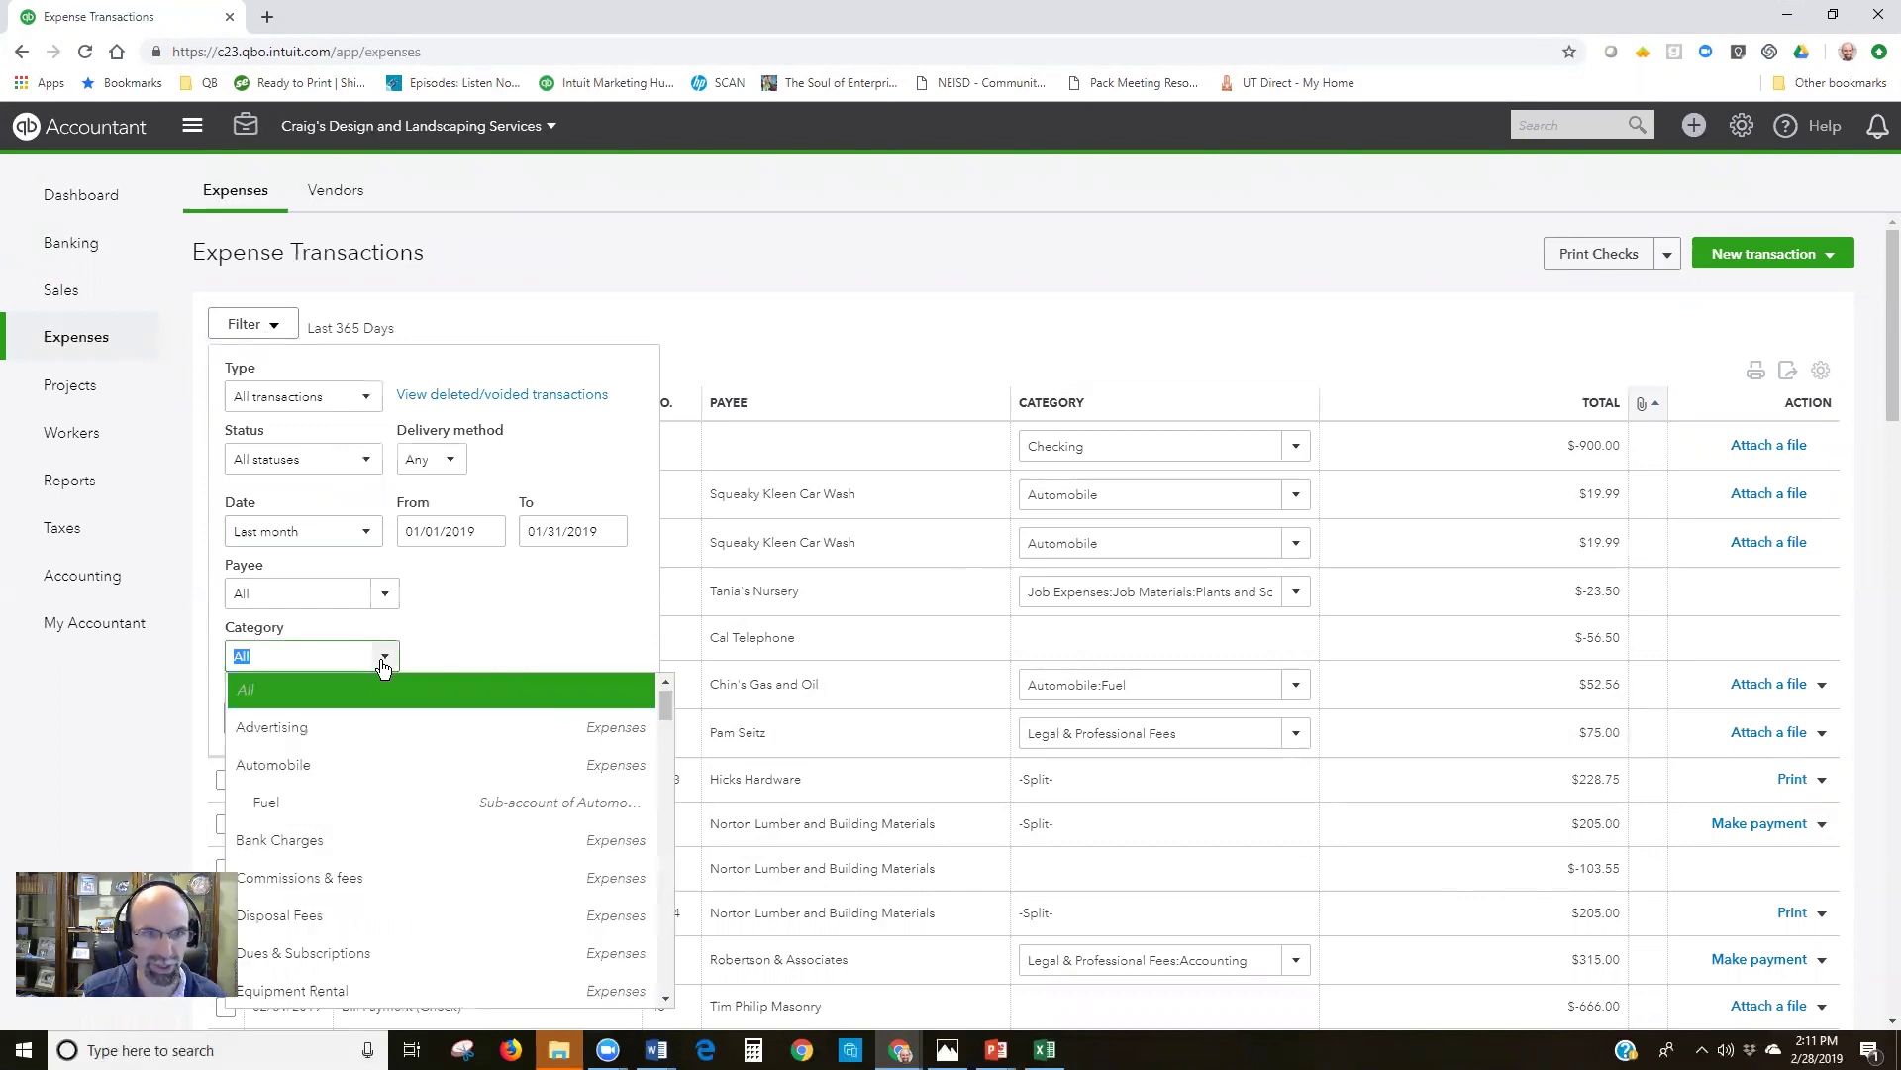
pyautogui.click(352, 726)
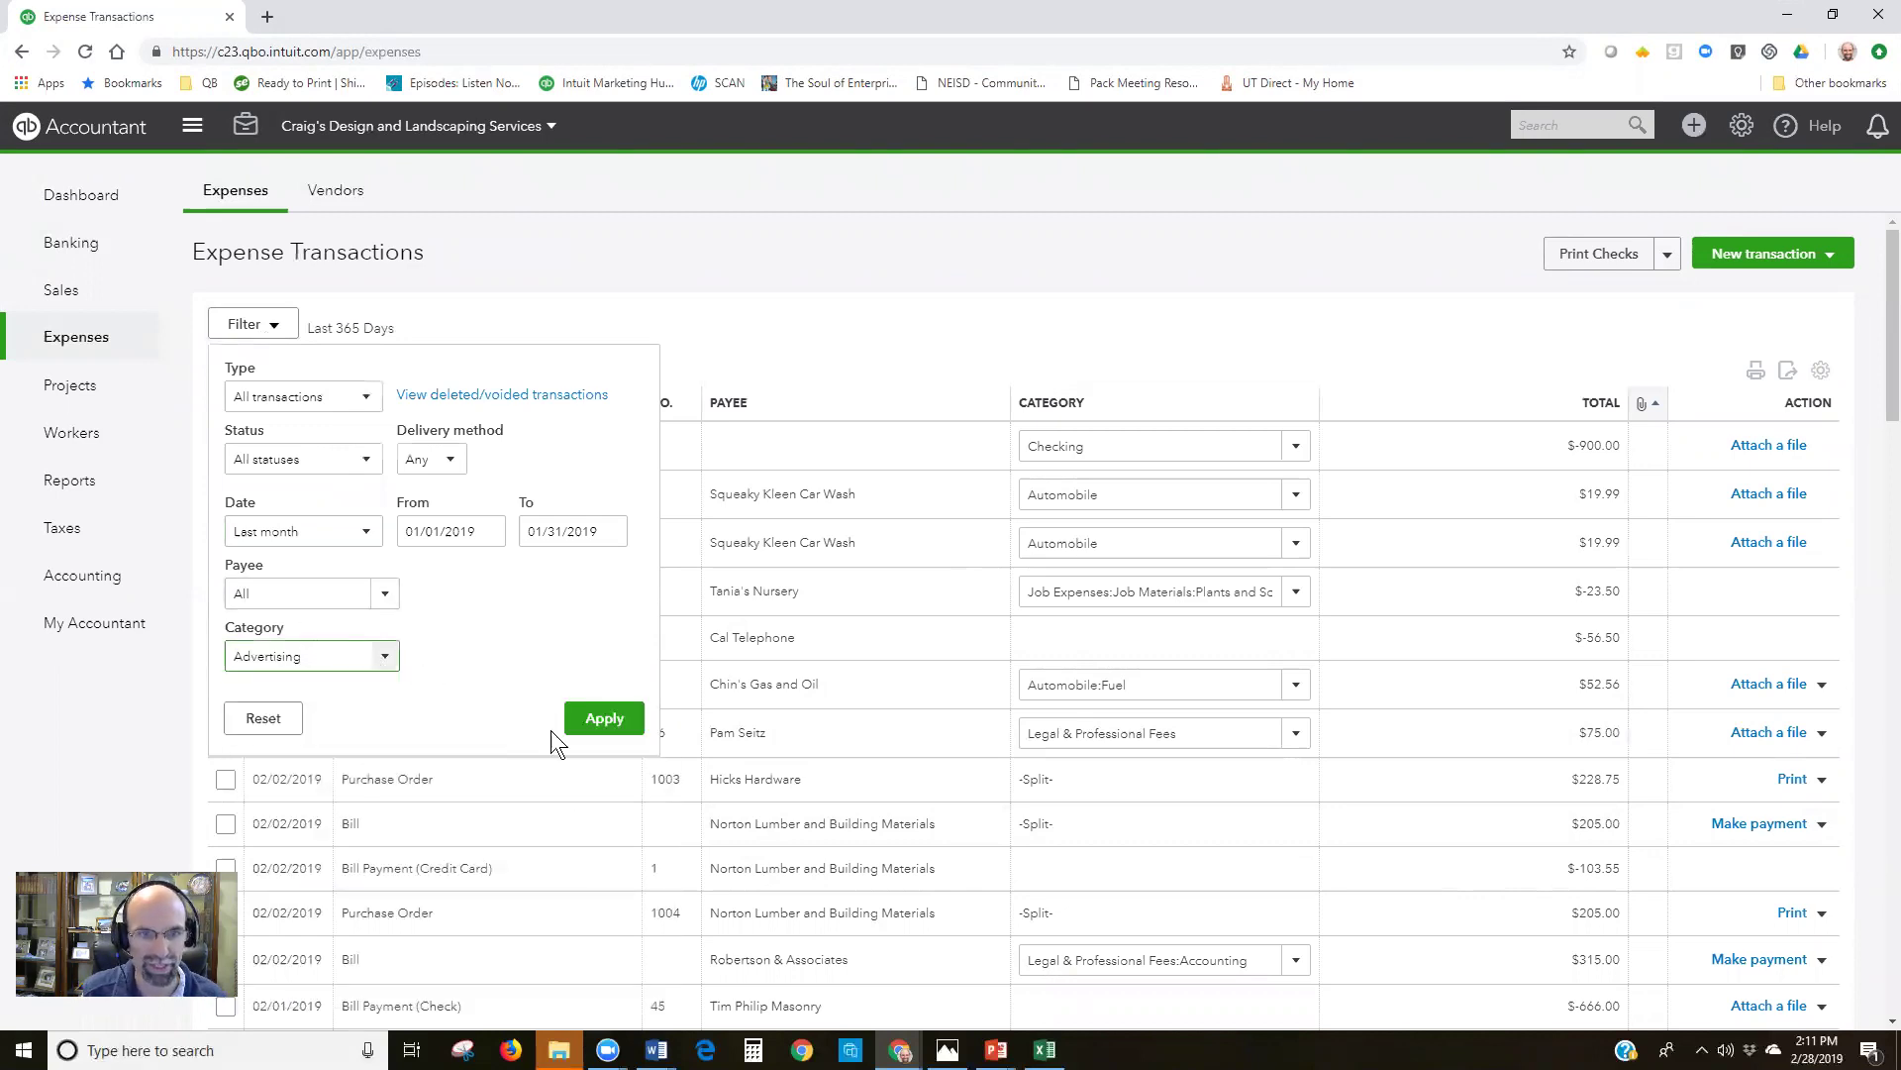
pyautogui.click(604, 718)
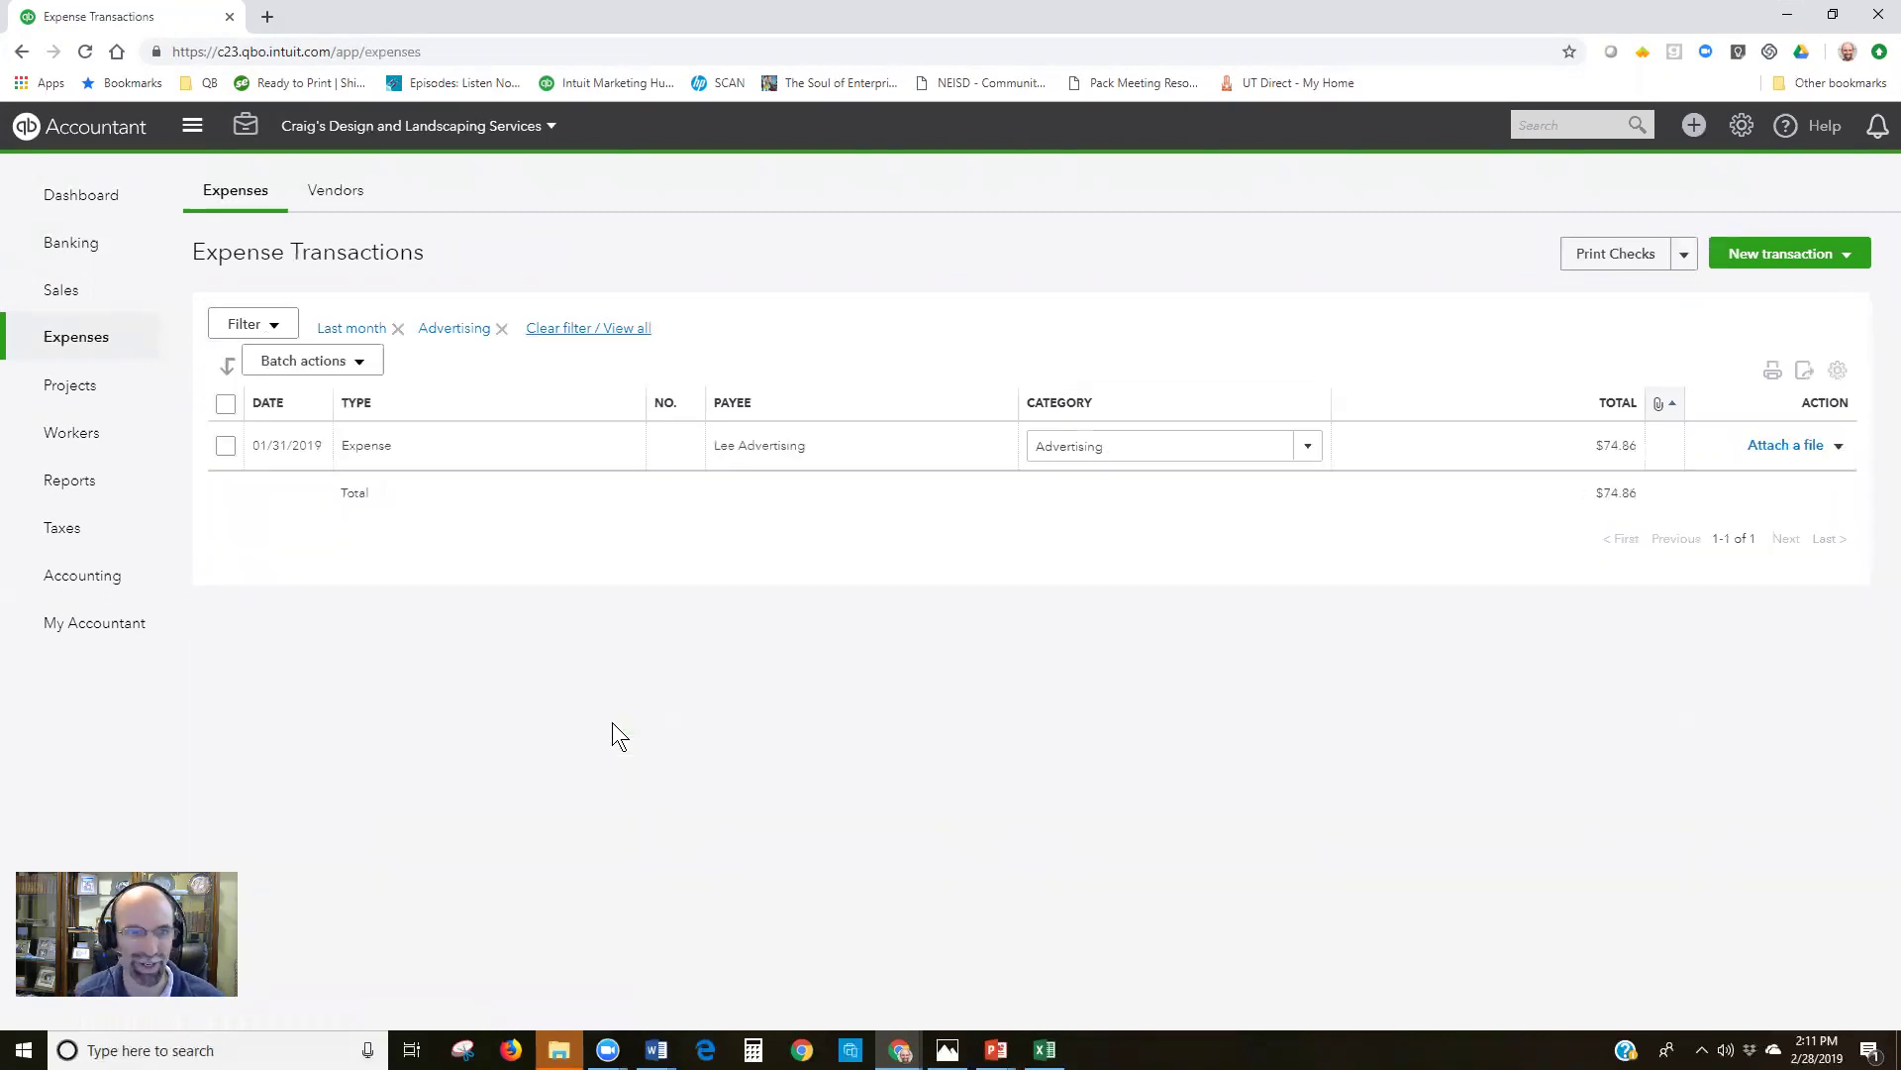
# - Attach concho2.JPG from the dominican republic photos folder to the Lee Advertising expense, then save and close it
pyautogui.click(840, 455)
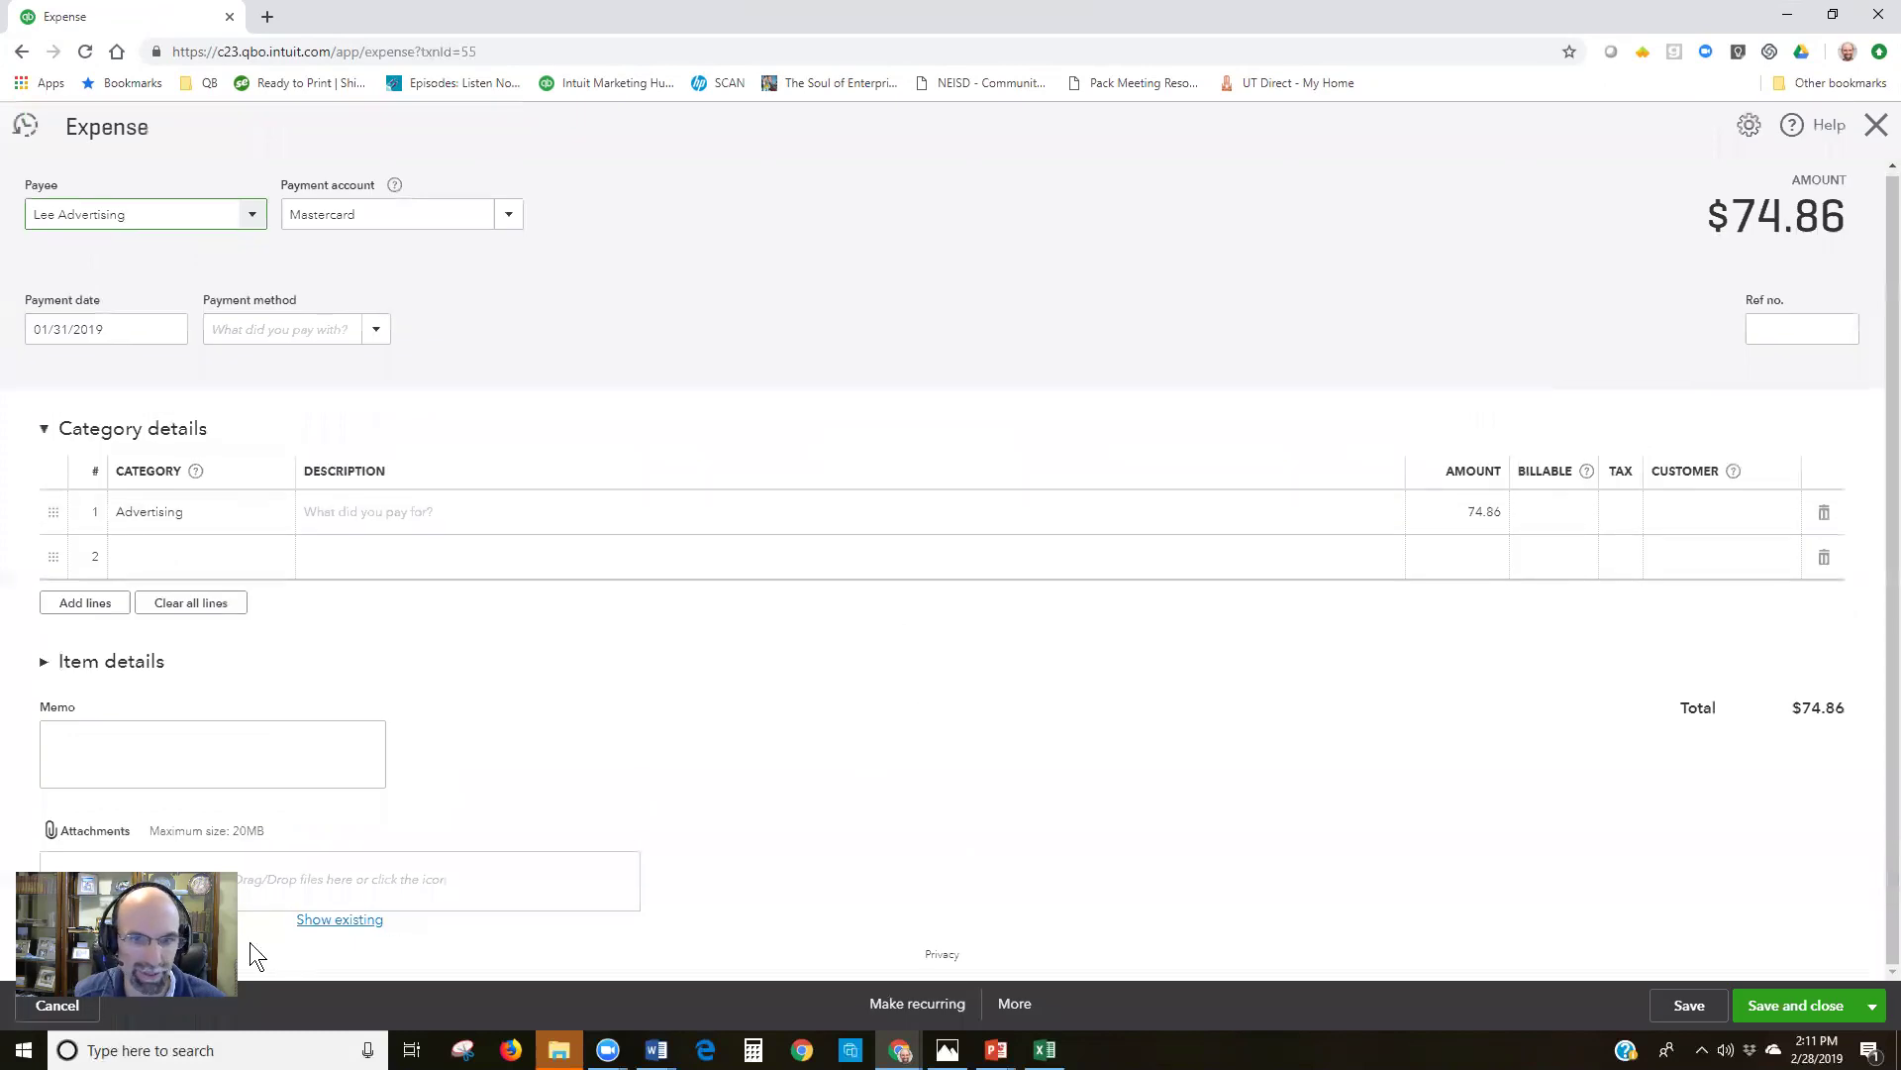
pyautogui.click(339, 881)
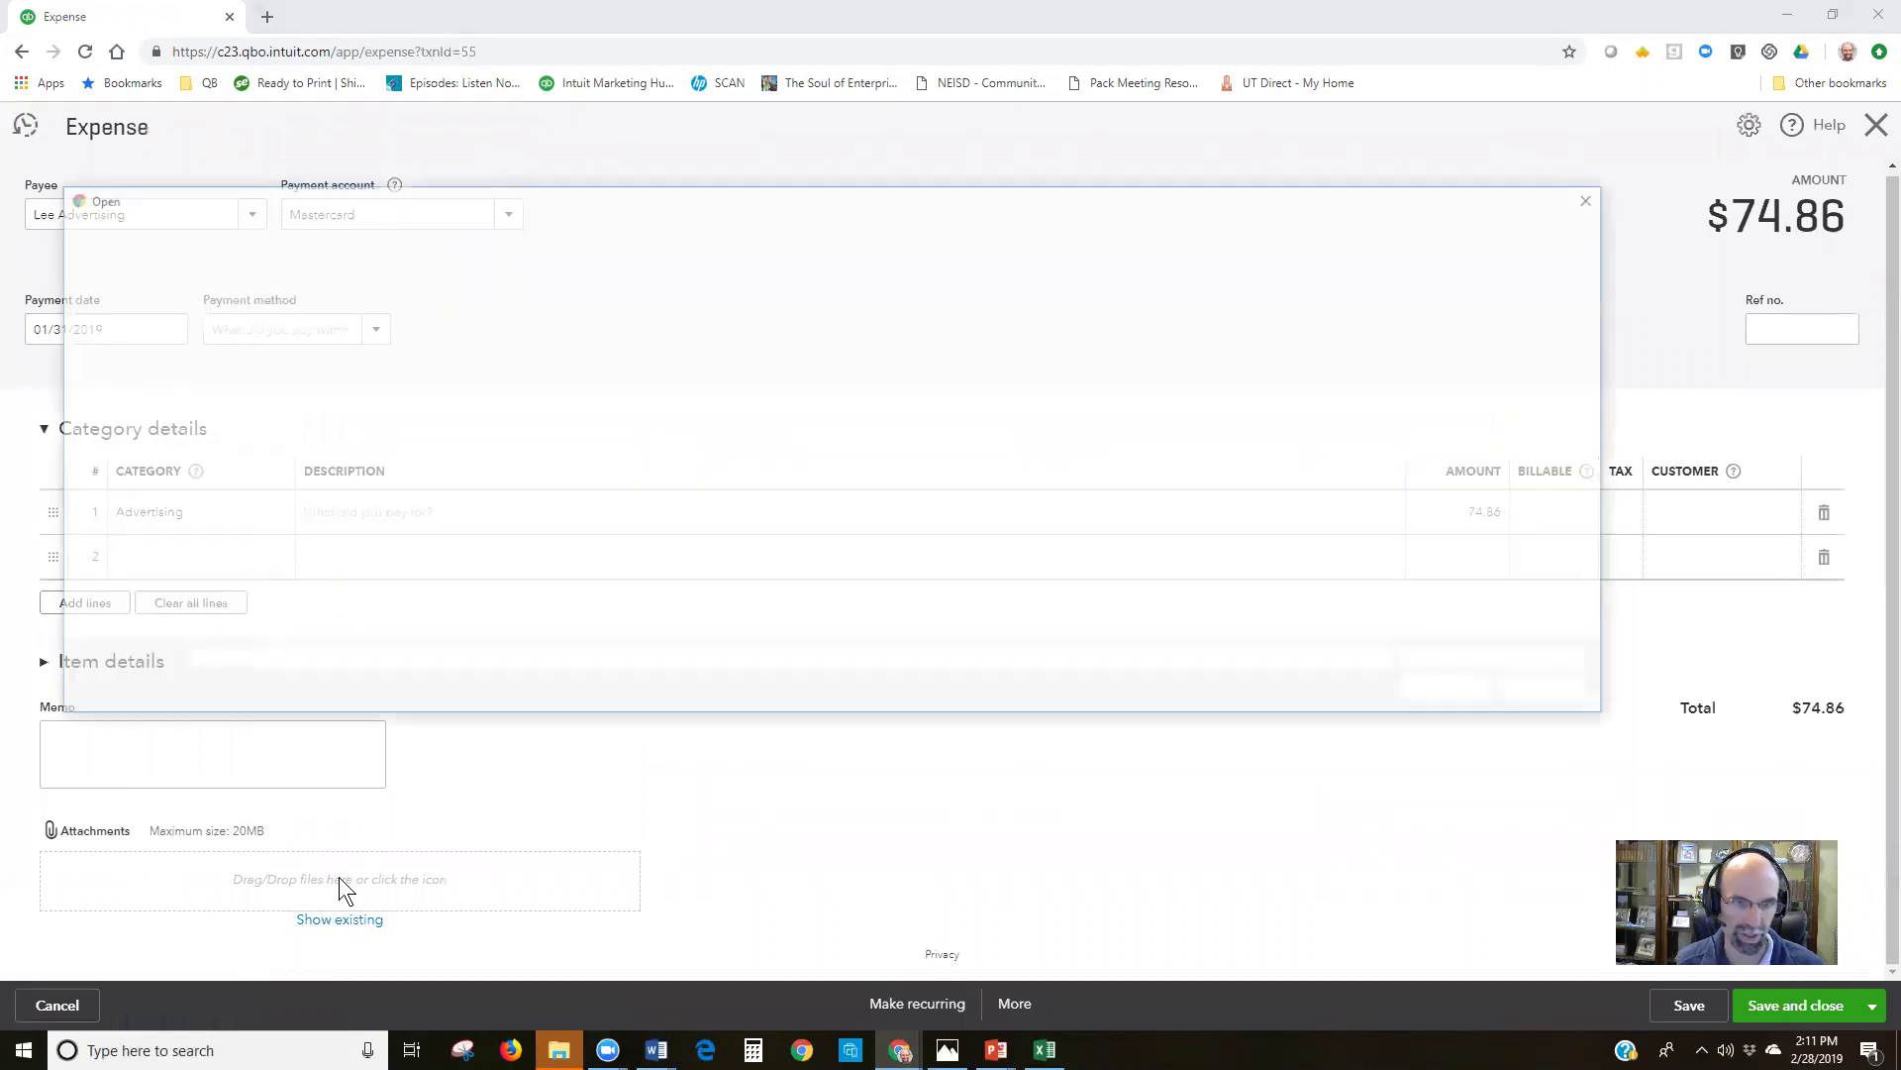
pyautogui.click(696, 462)
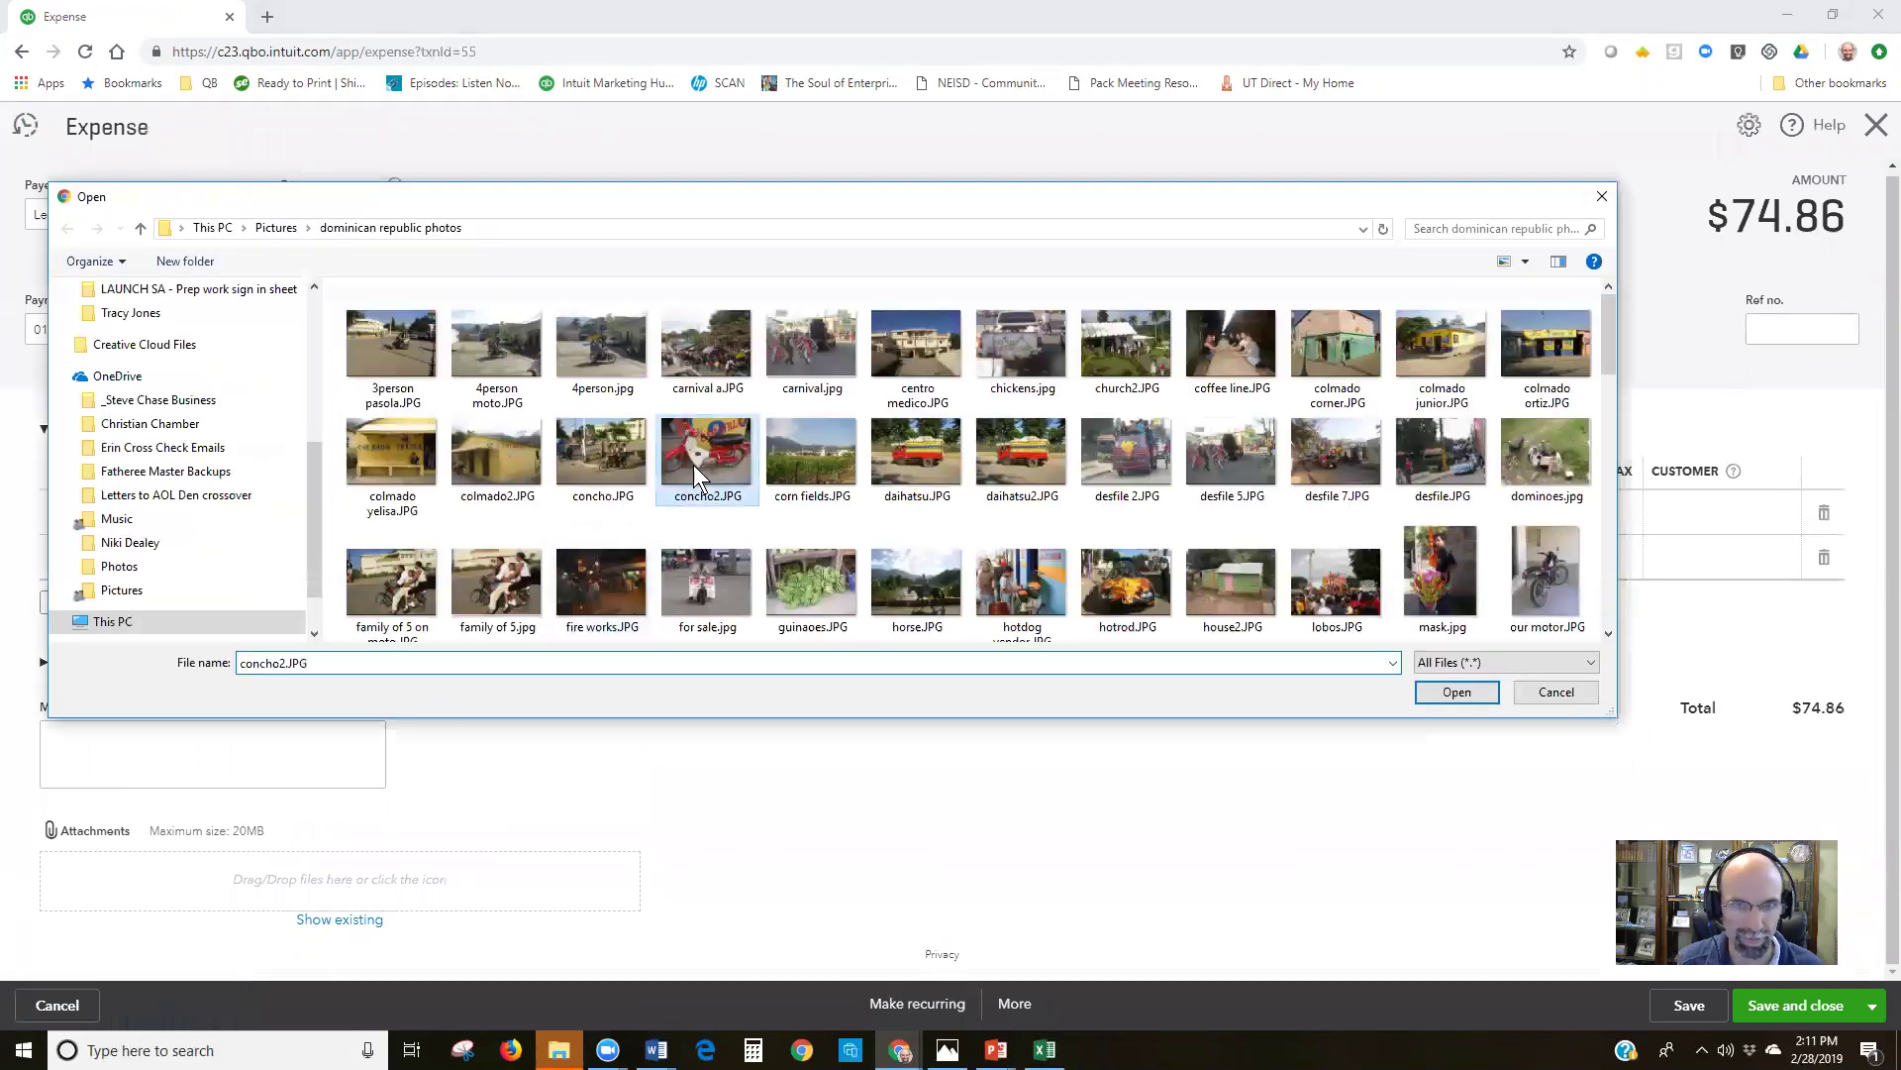
pyautogui.click(1455, 691)
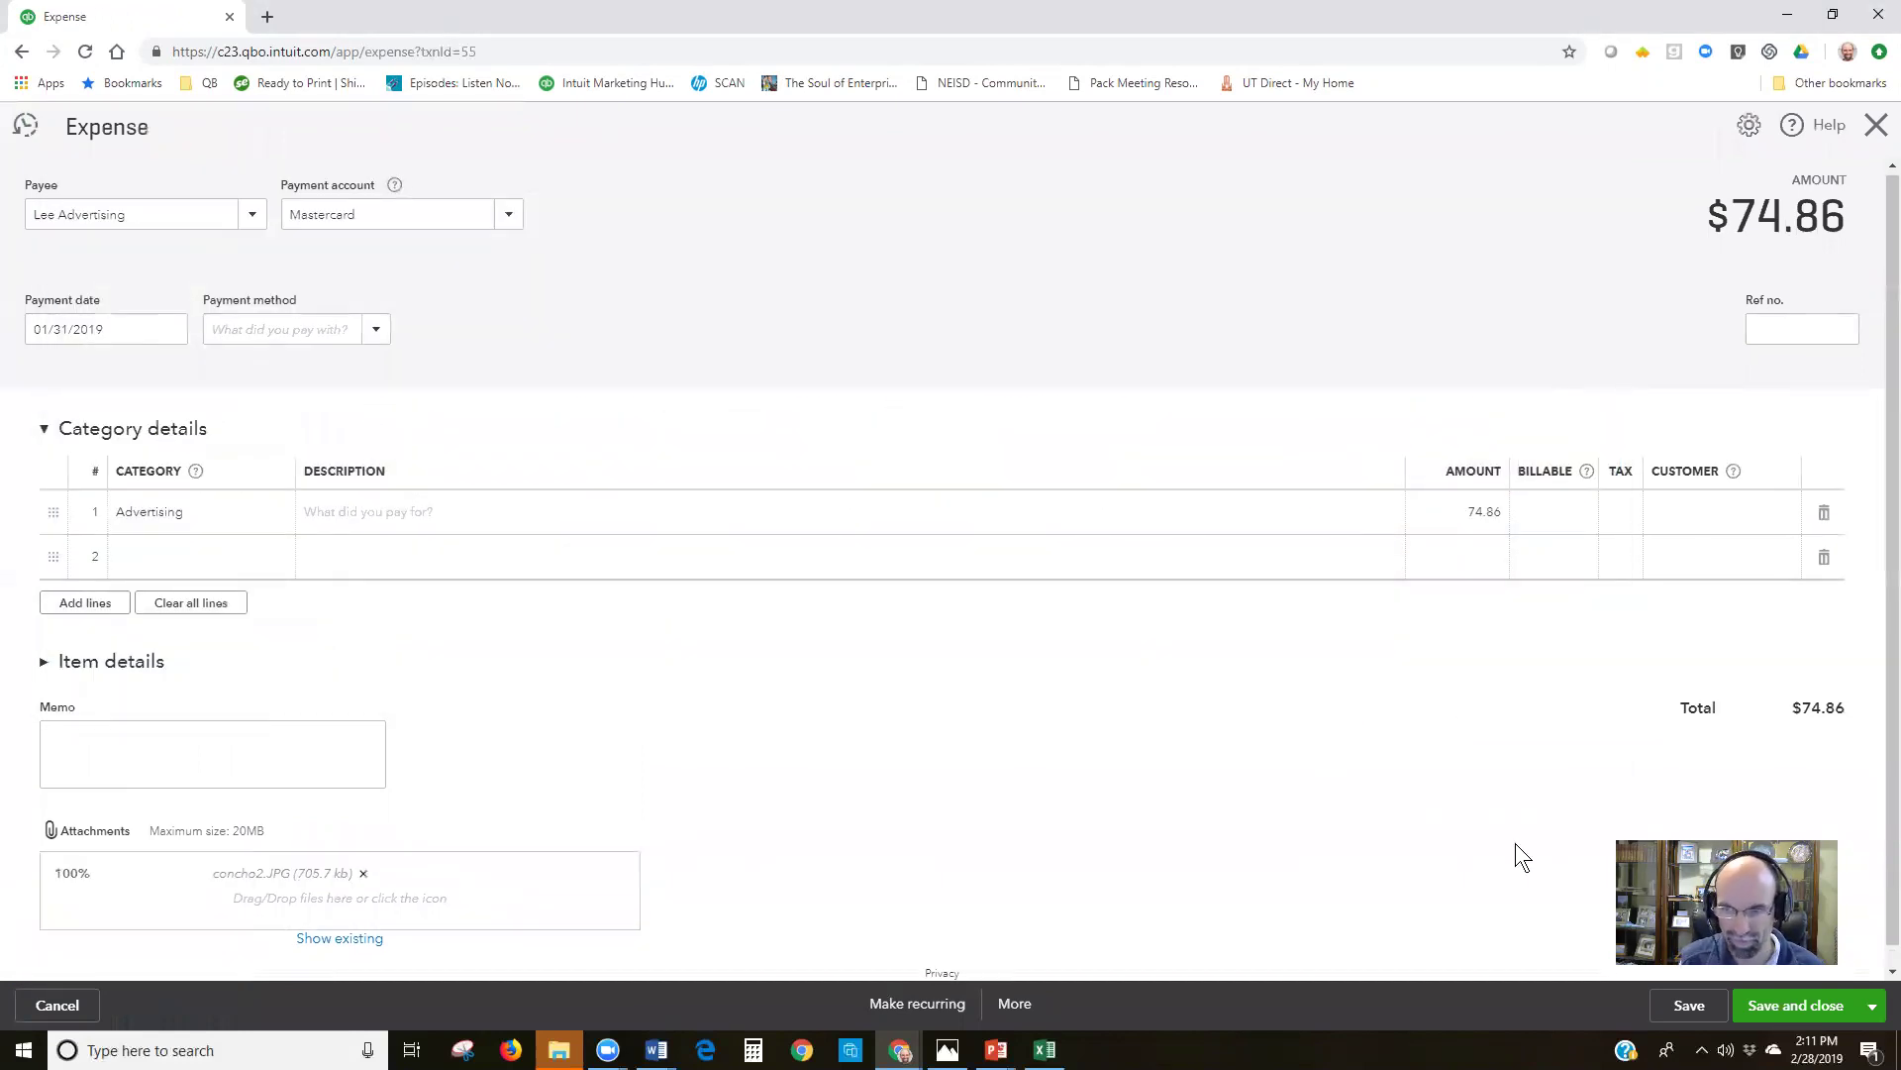
pyautogui.click(1782, 1017)
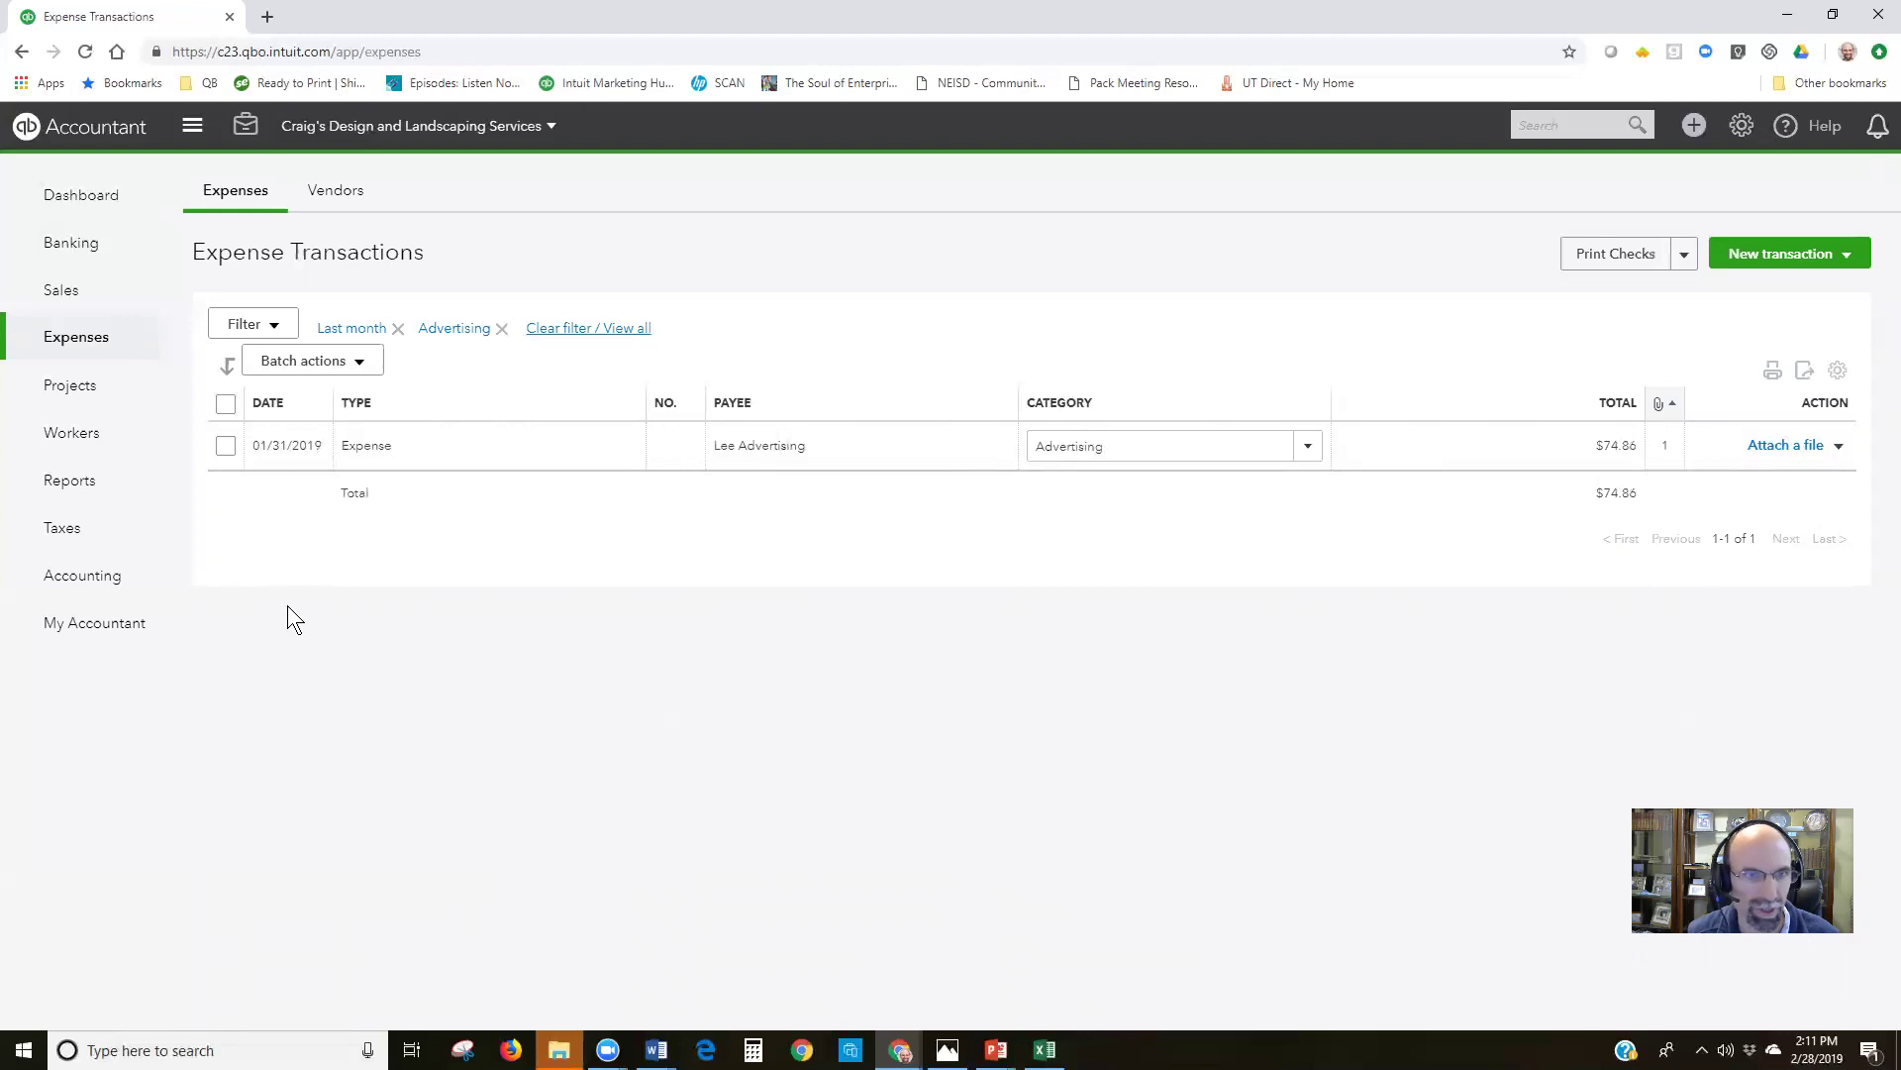
# - Open the Mastercard account's register from the Banking page and dismiss the register basics tour
pyautogui.moveTo(85, 247)
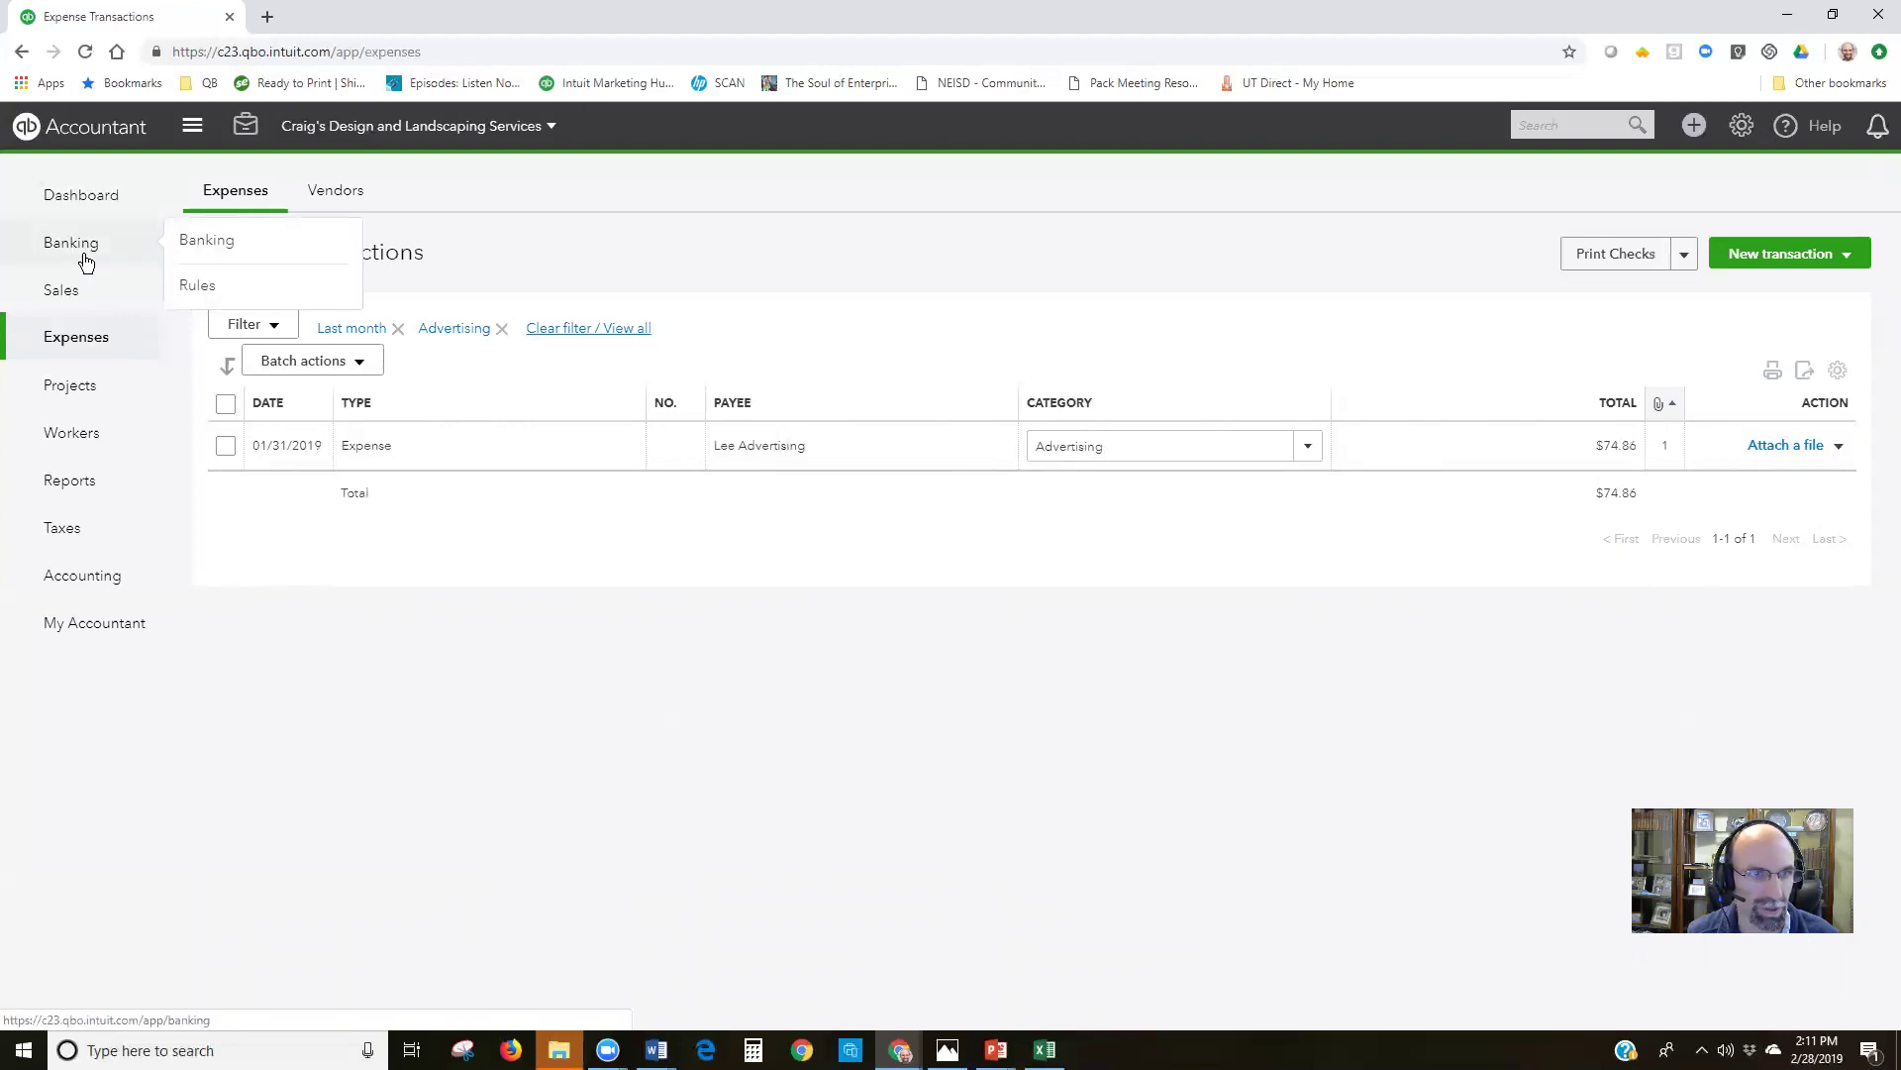
pyautogui.click(180, 252)
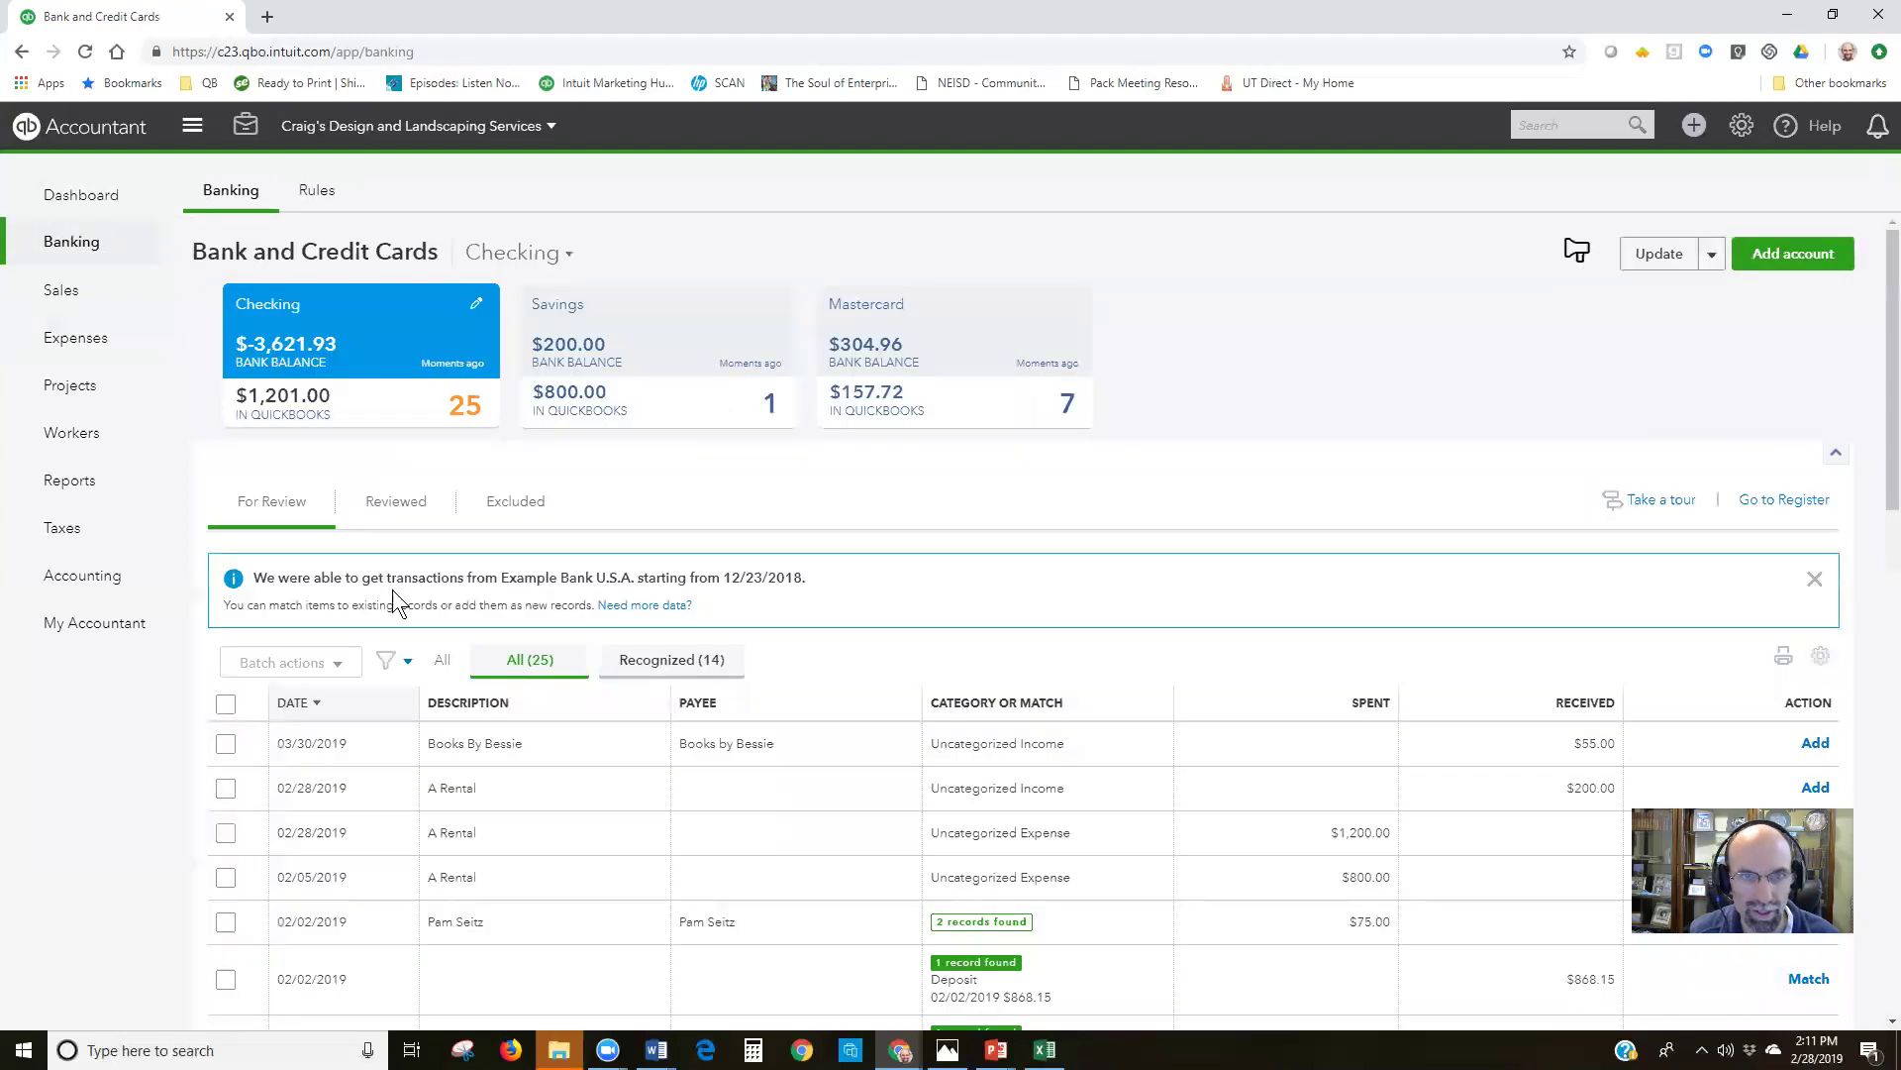
pyautogui.click(906, 310)
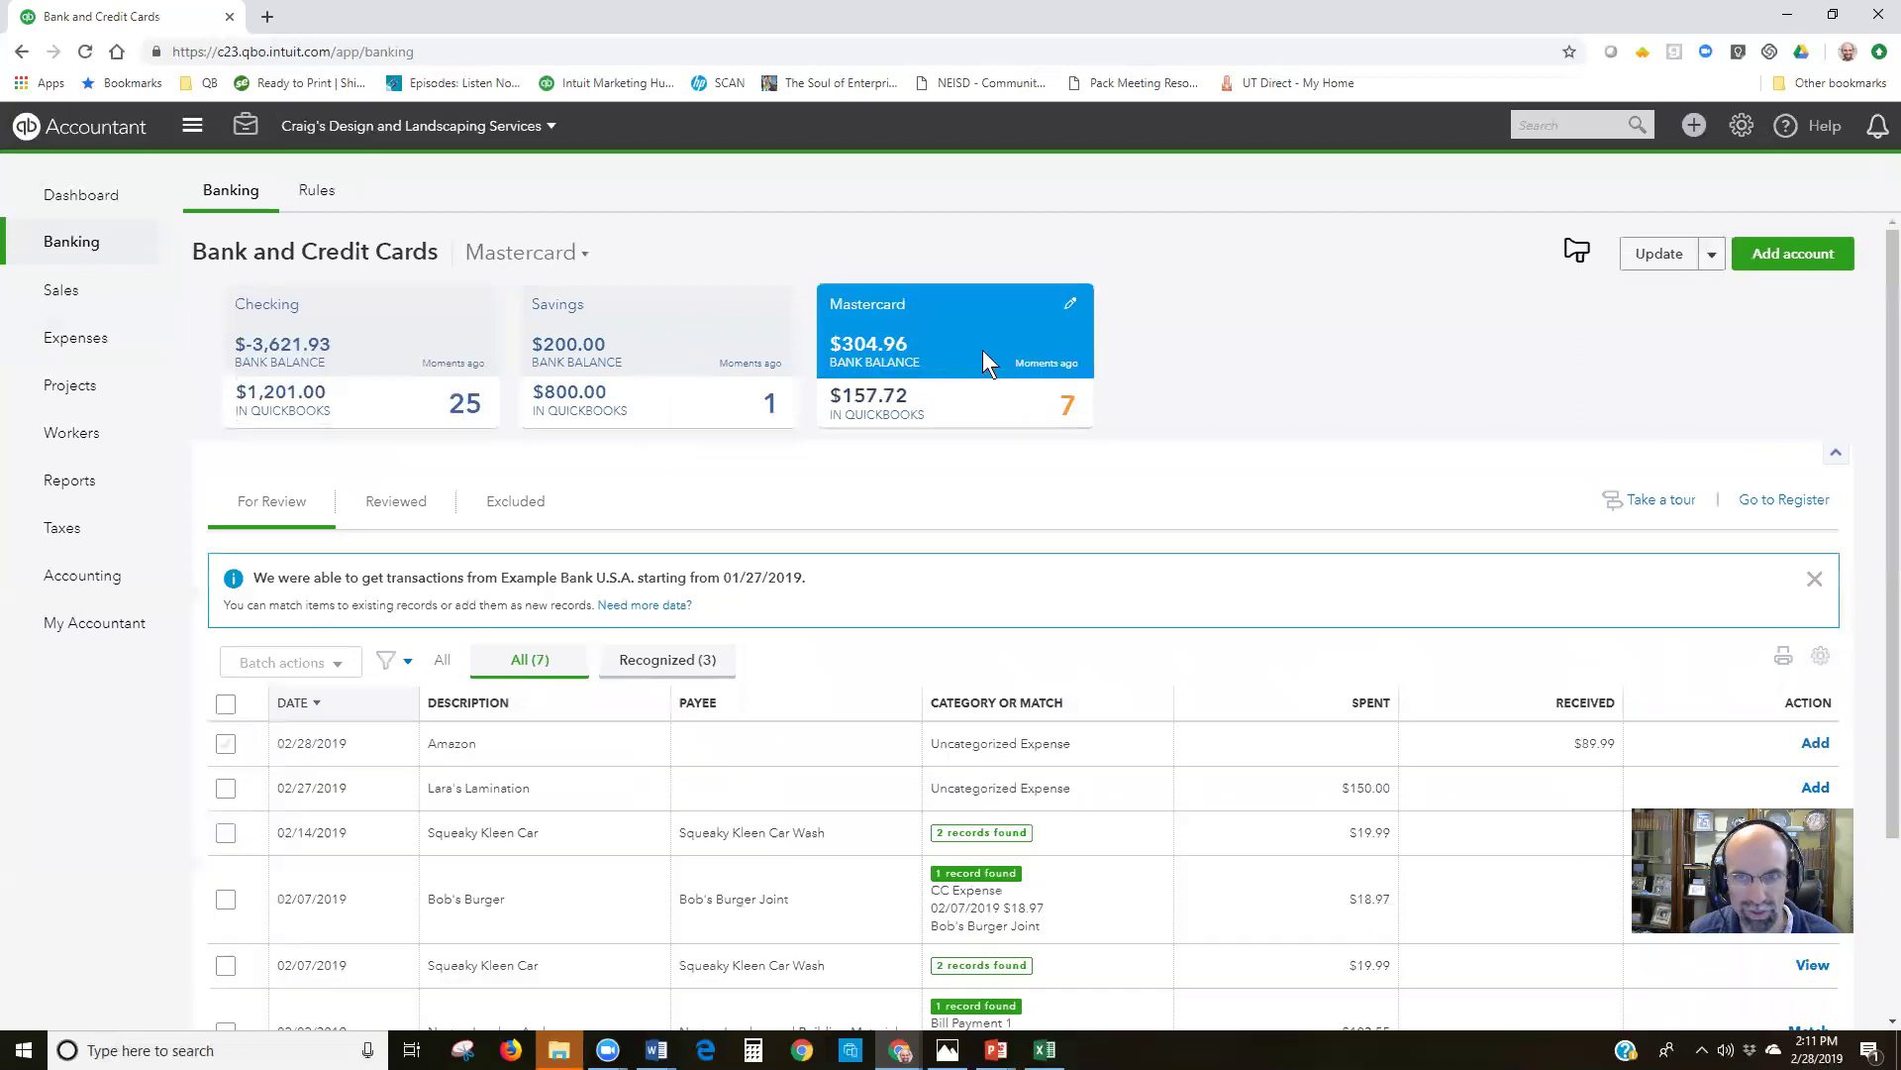
pyautogui.click(1768, 501)
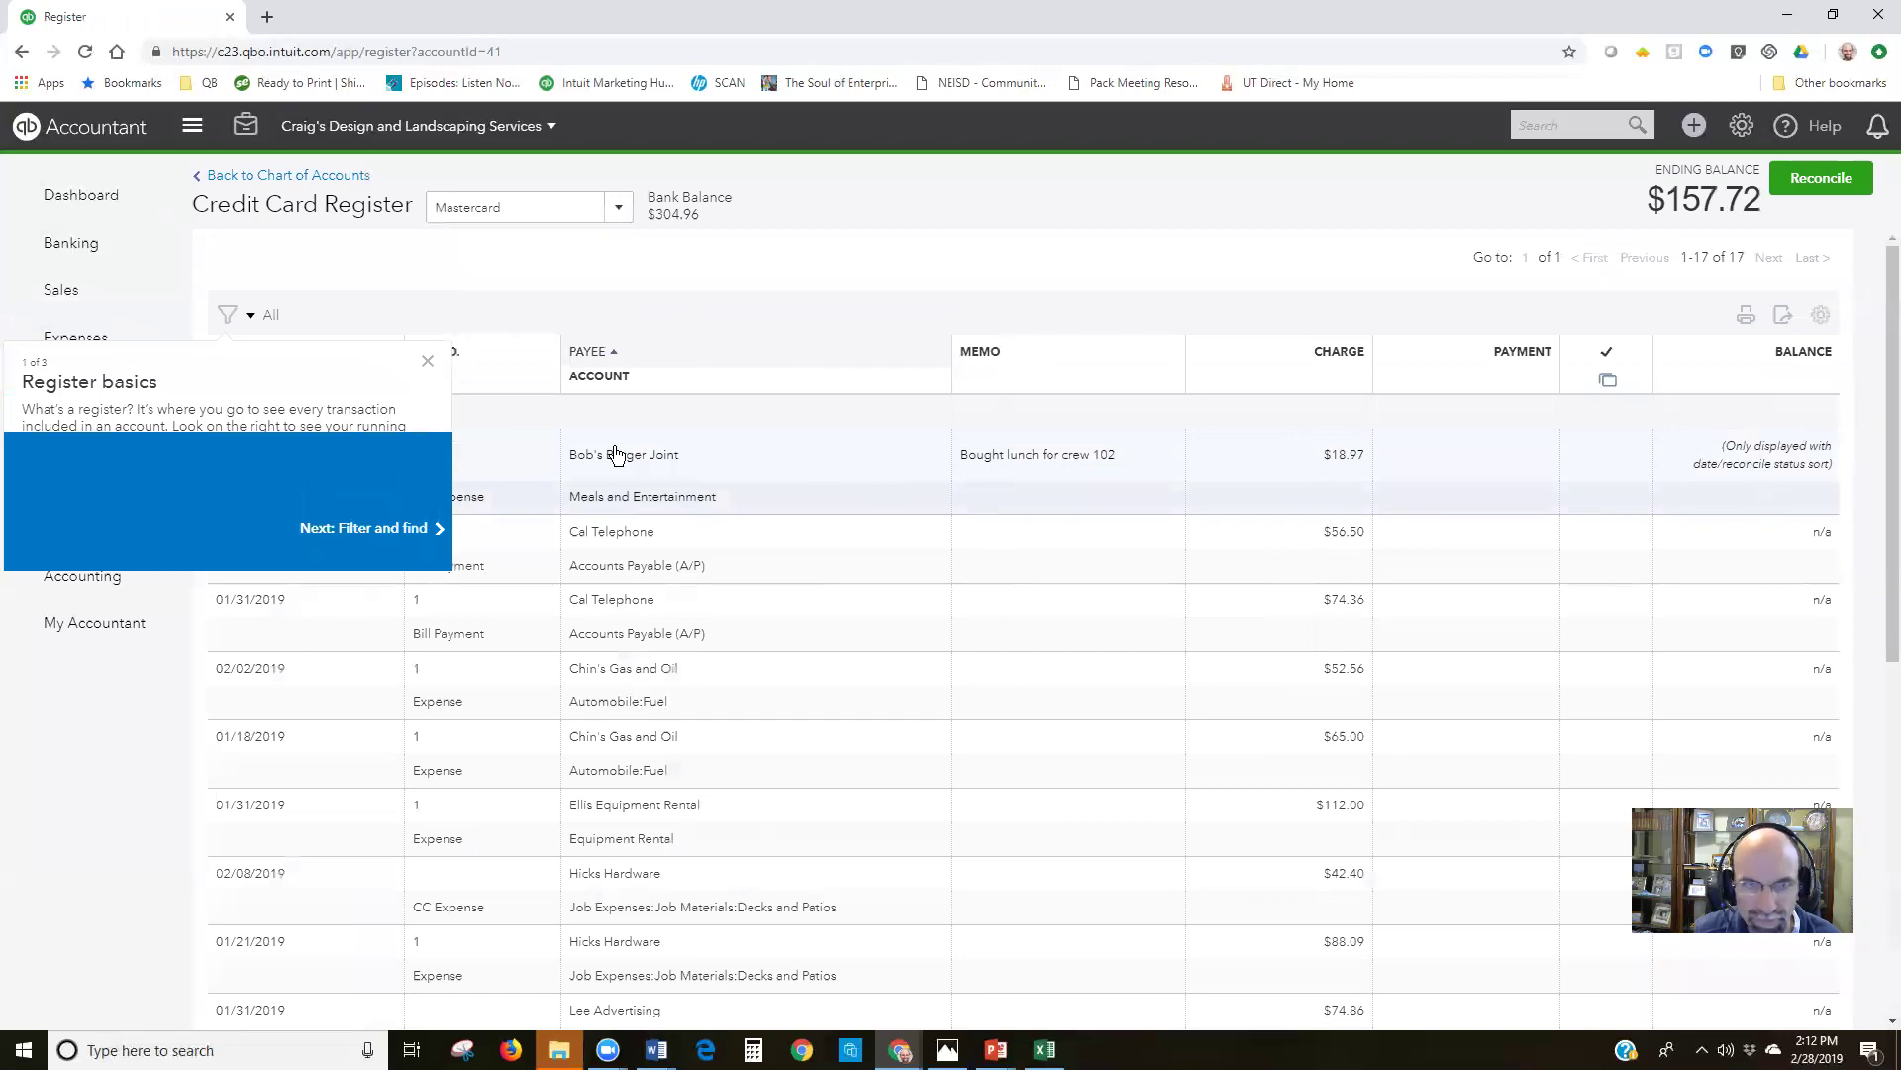
pyautogui.click(427, 361)
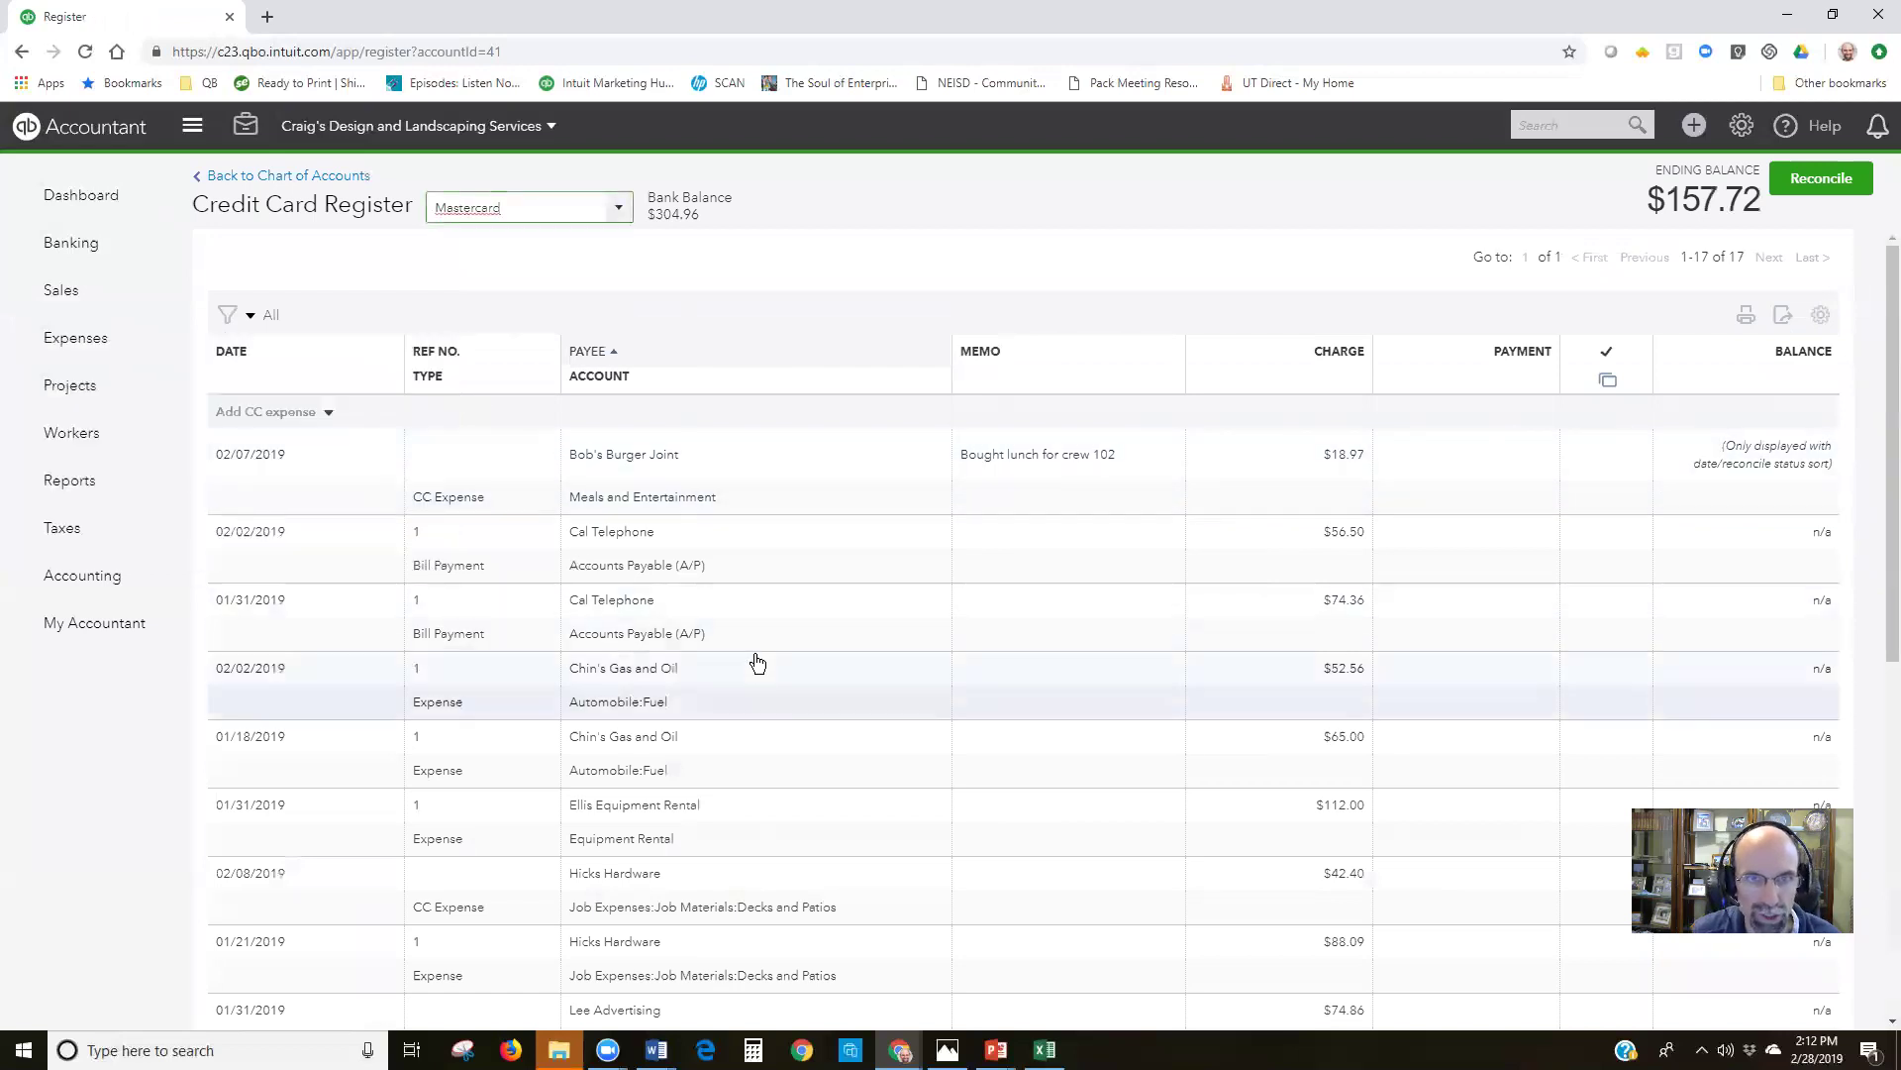
pyautogui.click(620, 212)
pyautogui.click(620, 212)
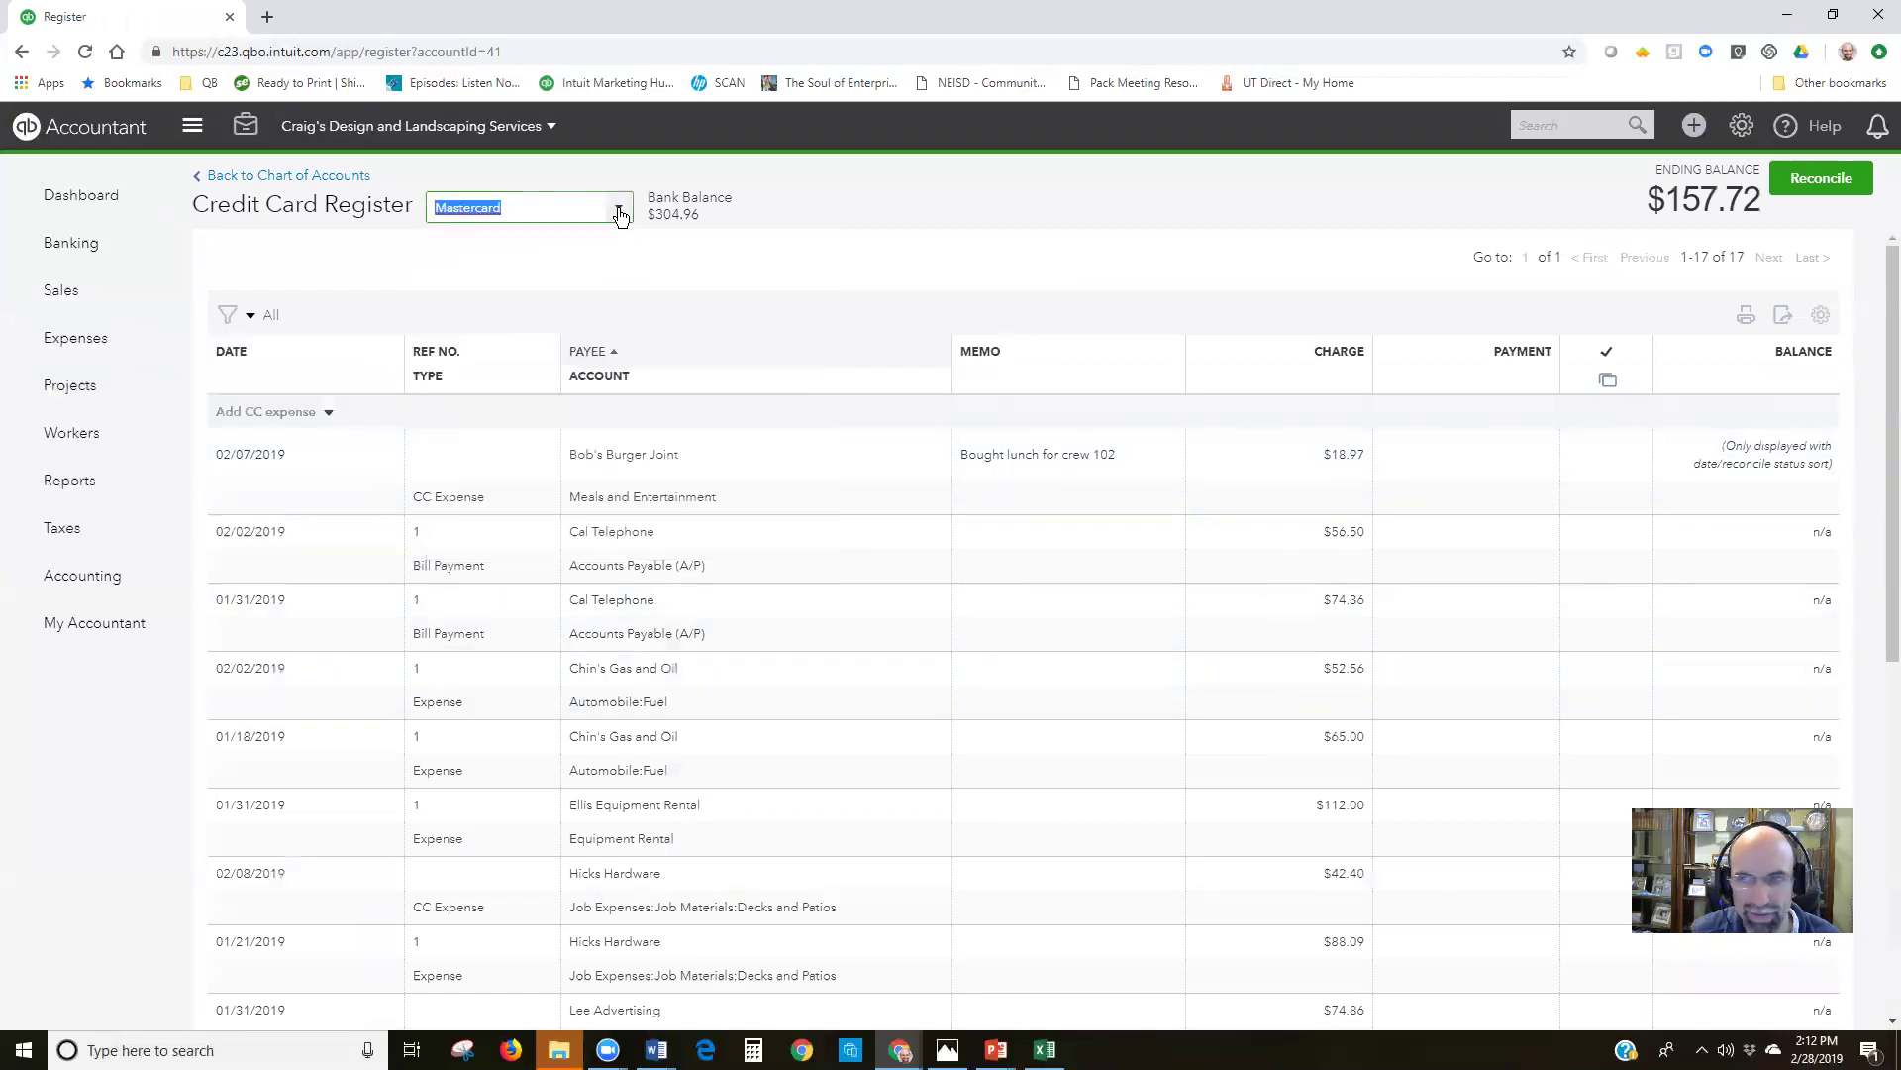
# - Show the Attachments column in the Mastercard register and look through its transactions
pyautogui.click(1822, 317)
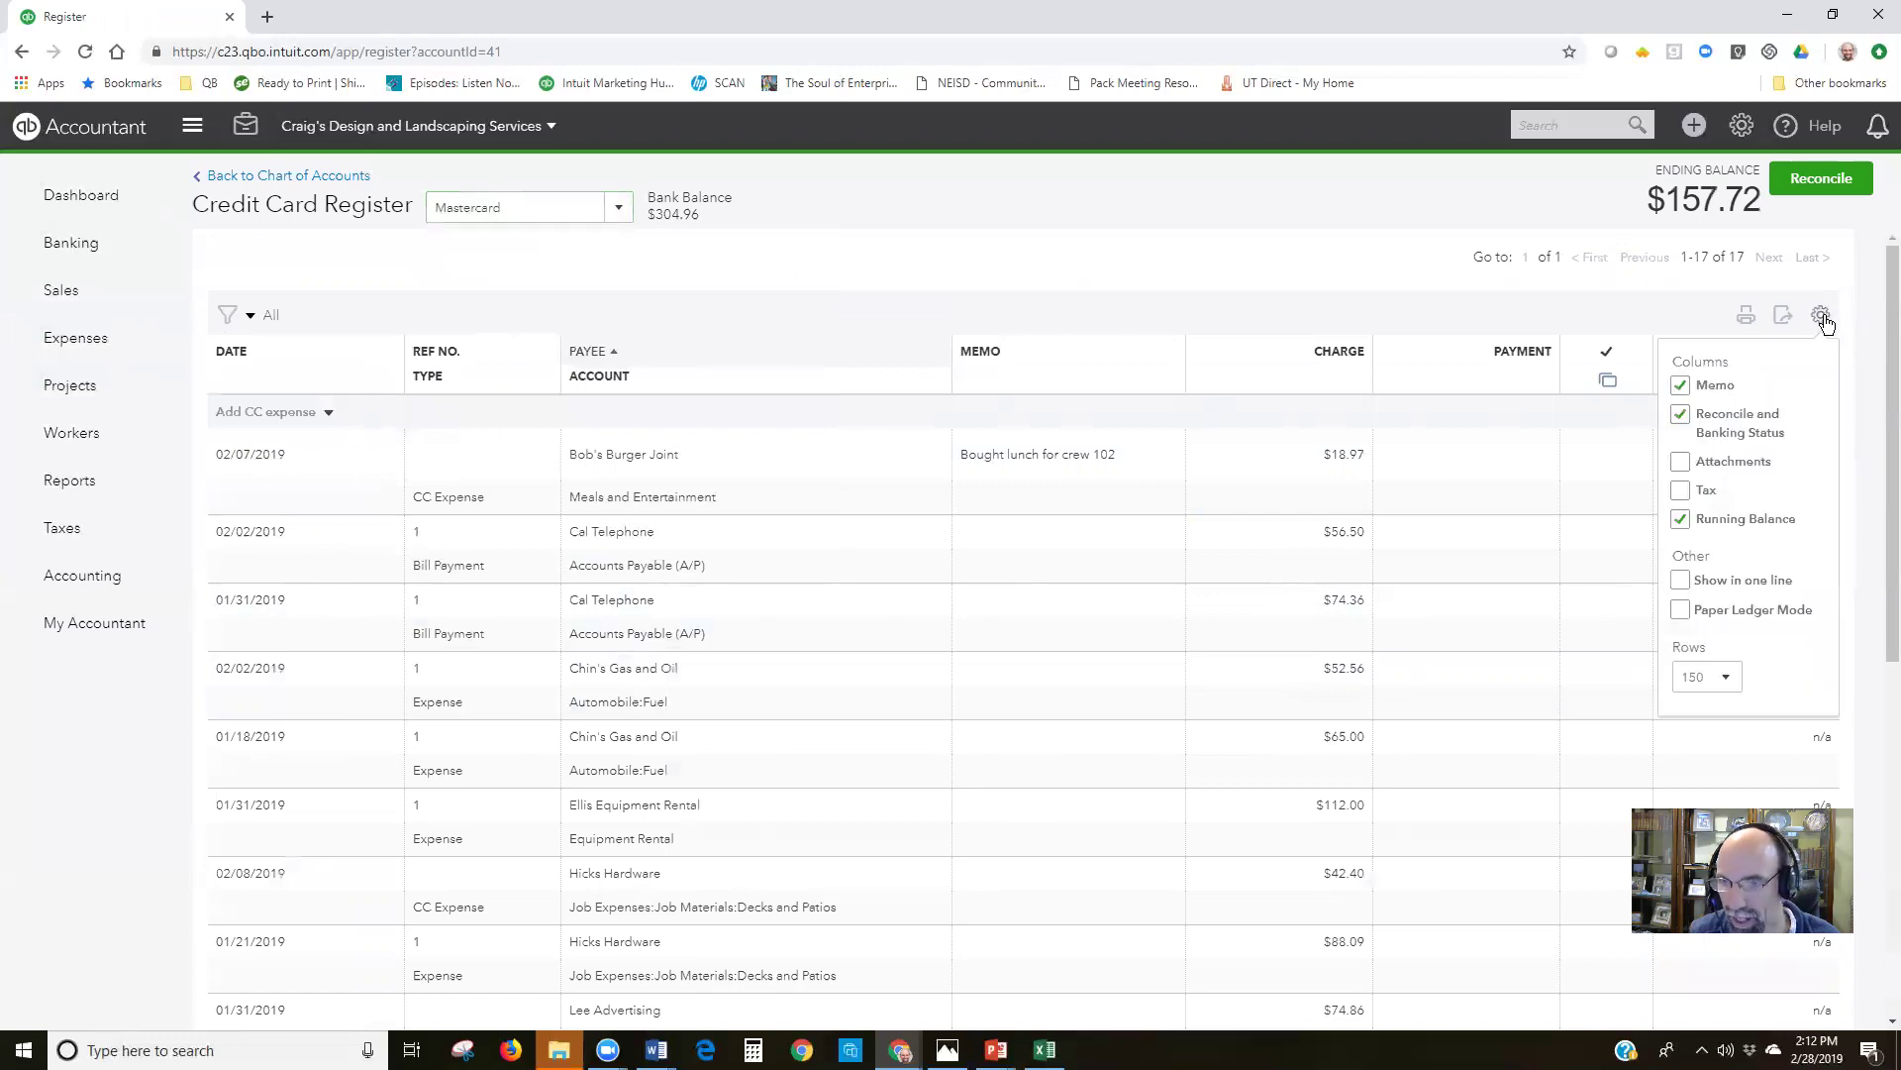
pyautogui.click(1679, 461)
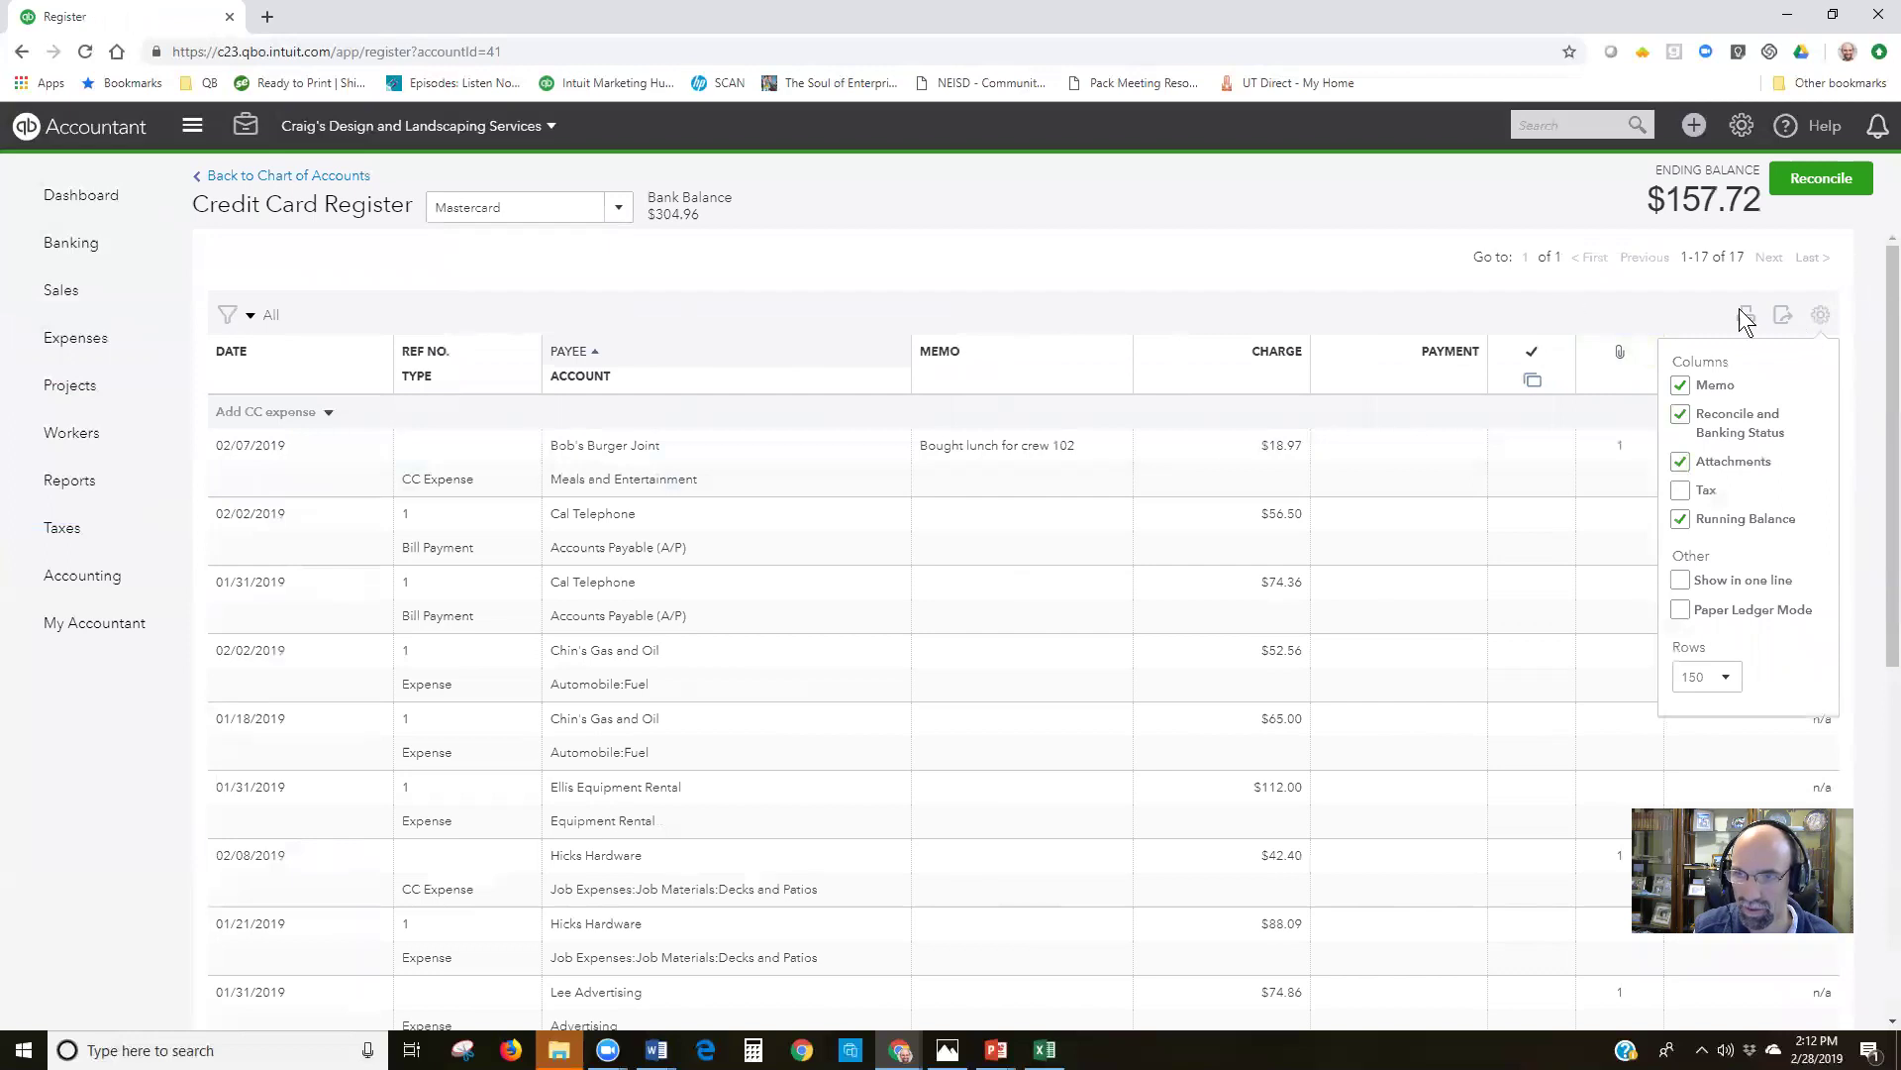
pyautogui.click(1821, 315)
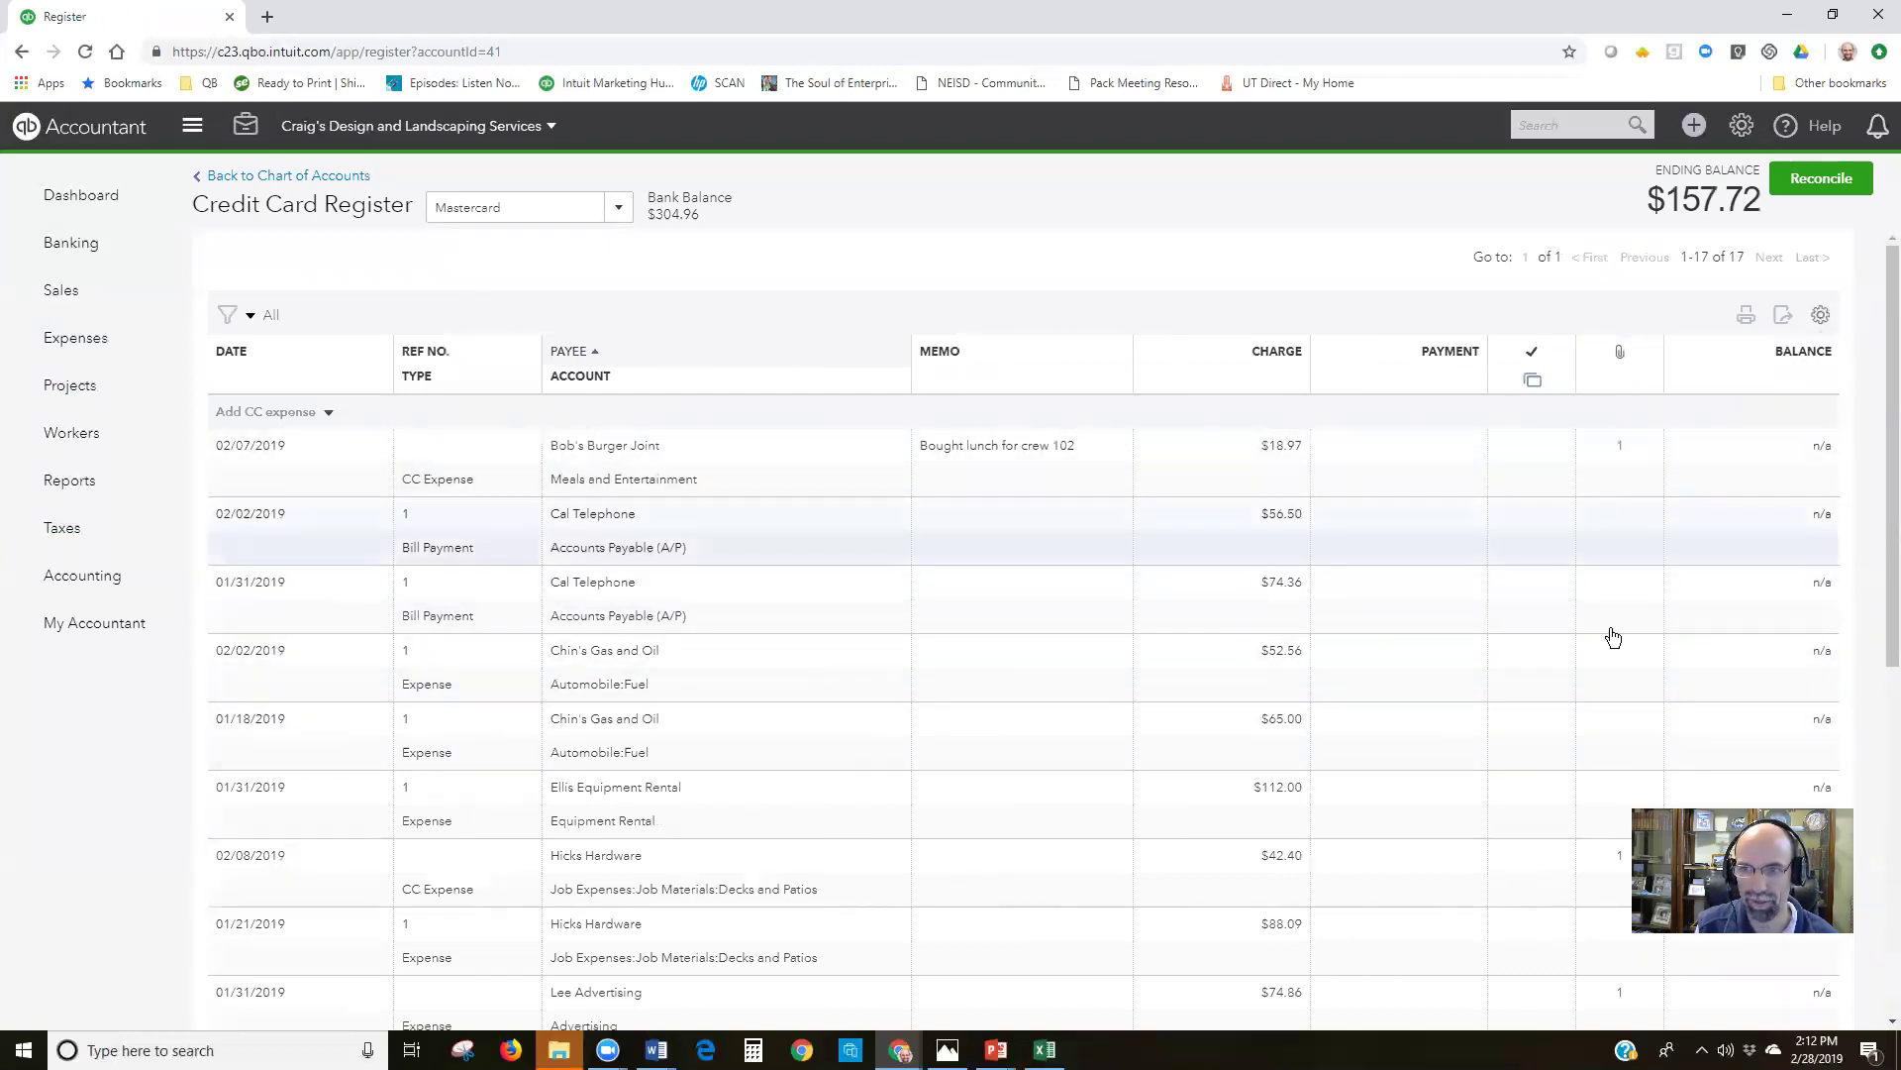
pyautogui.scroll(-6, 1624, 654)
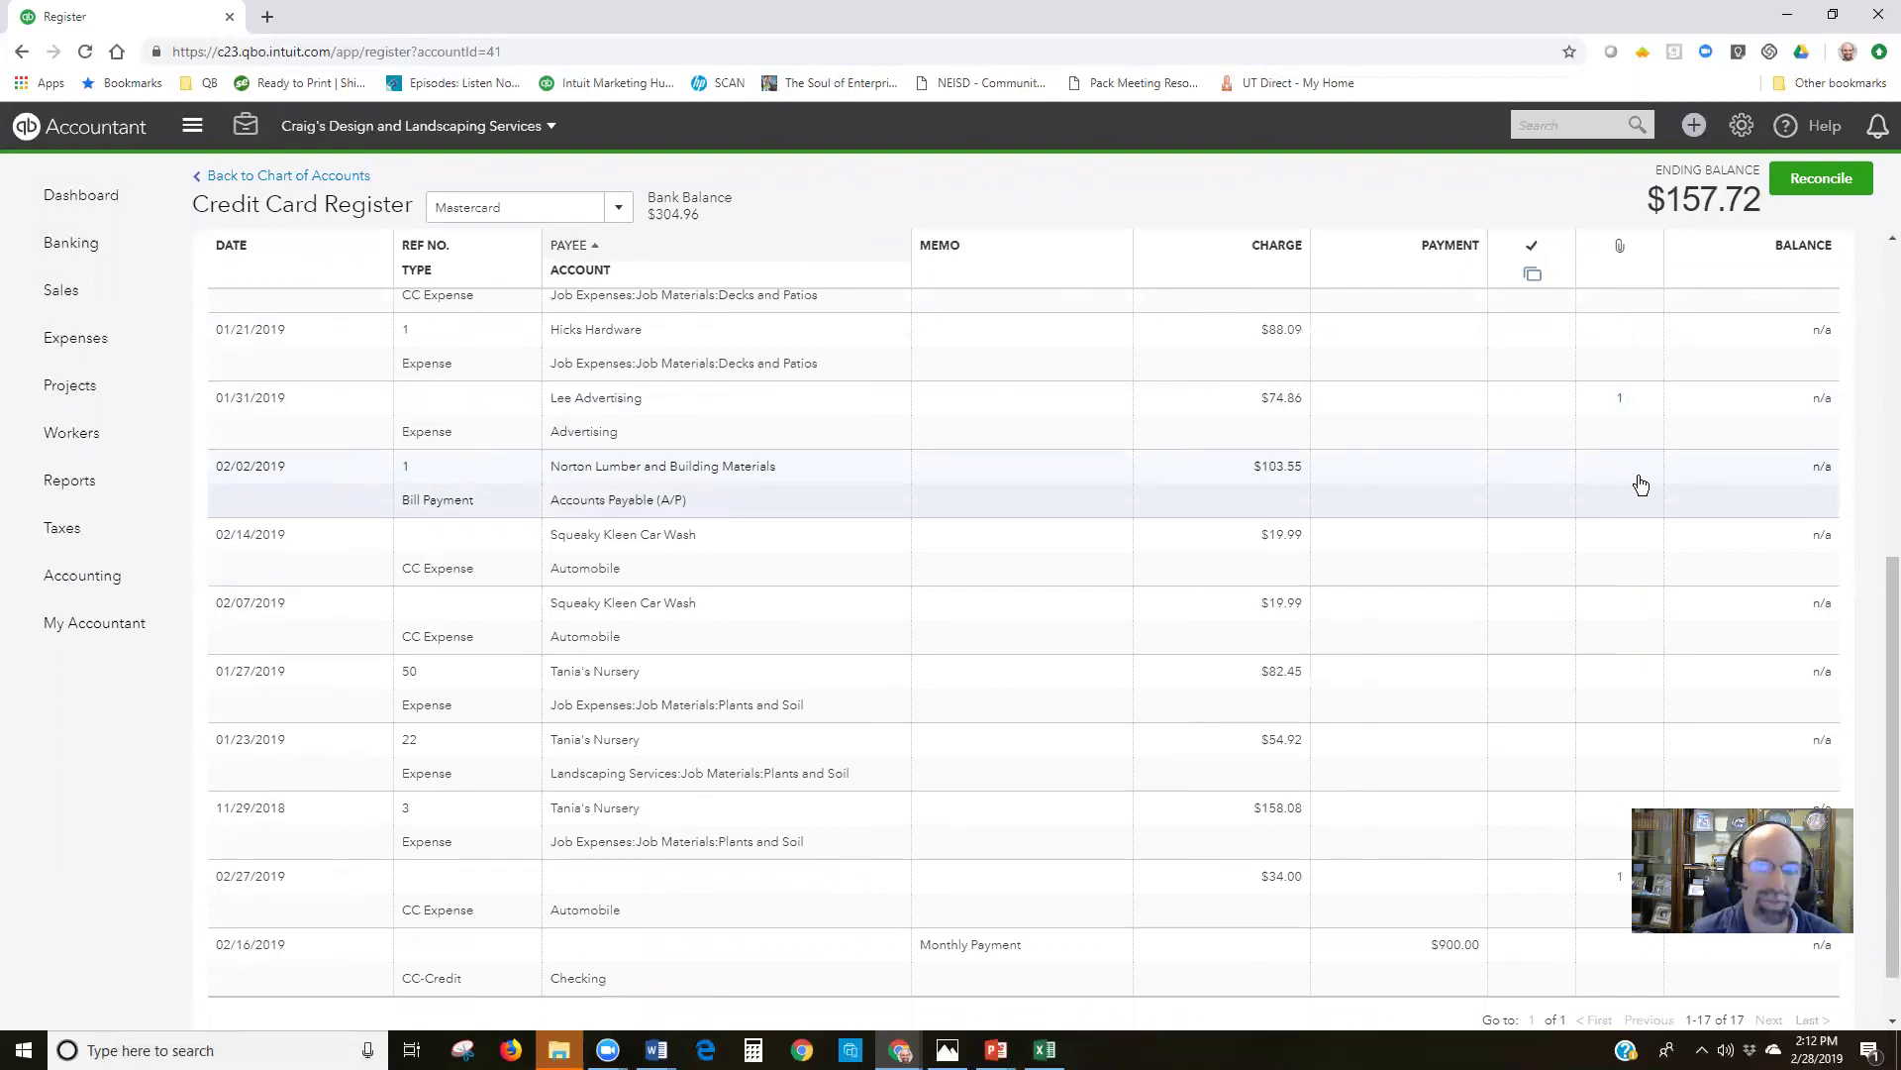
# - Switch the register to the Checking account and open its column settings
pyautogui.click(609, 208)
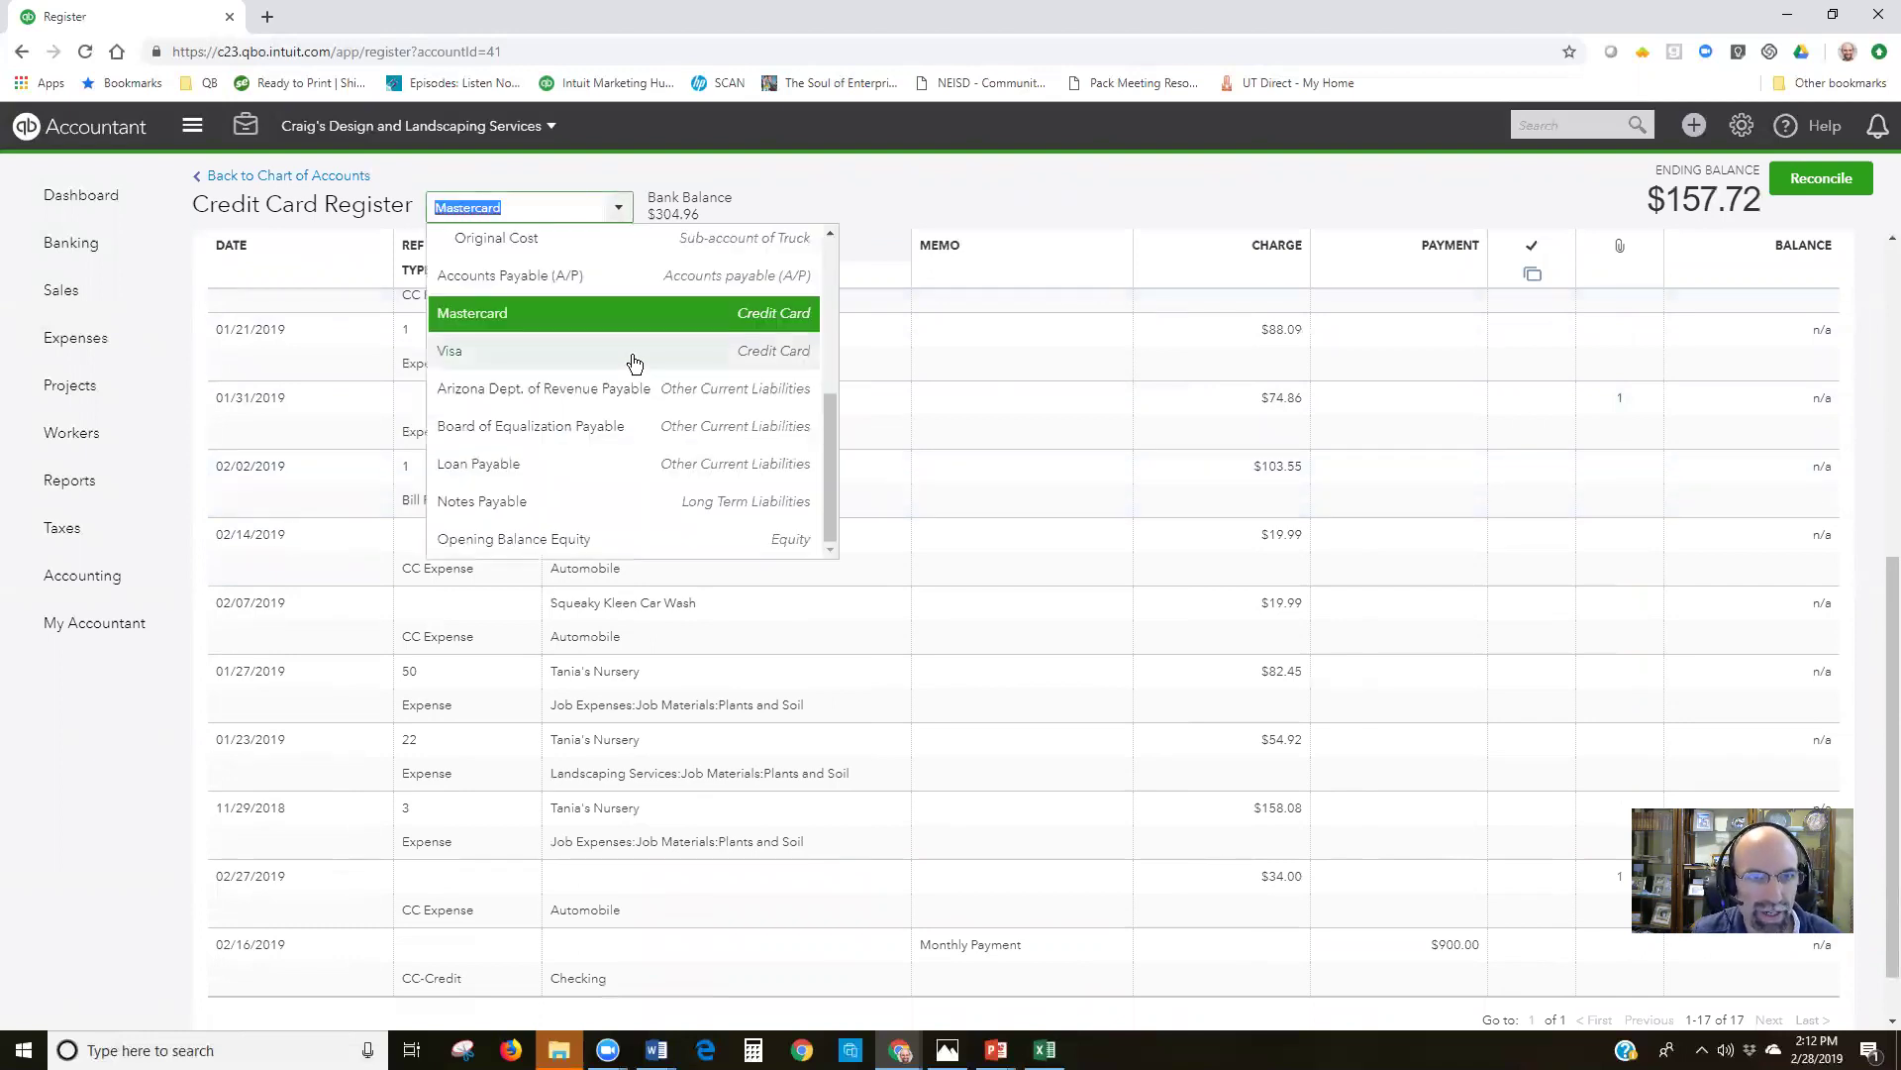
pyautogui.click(591, 244)
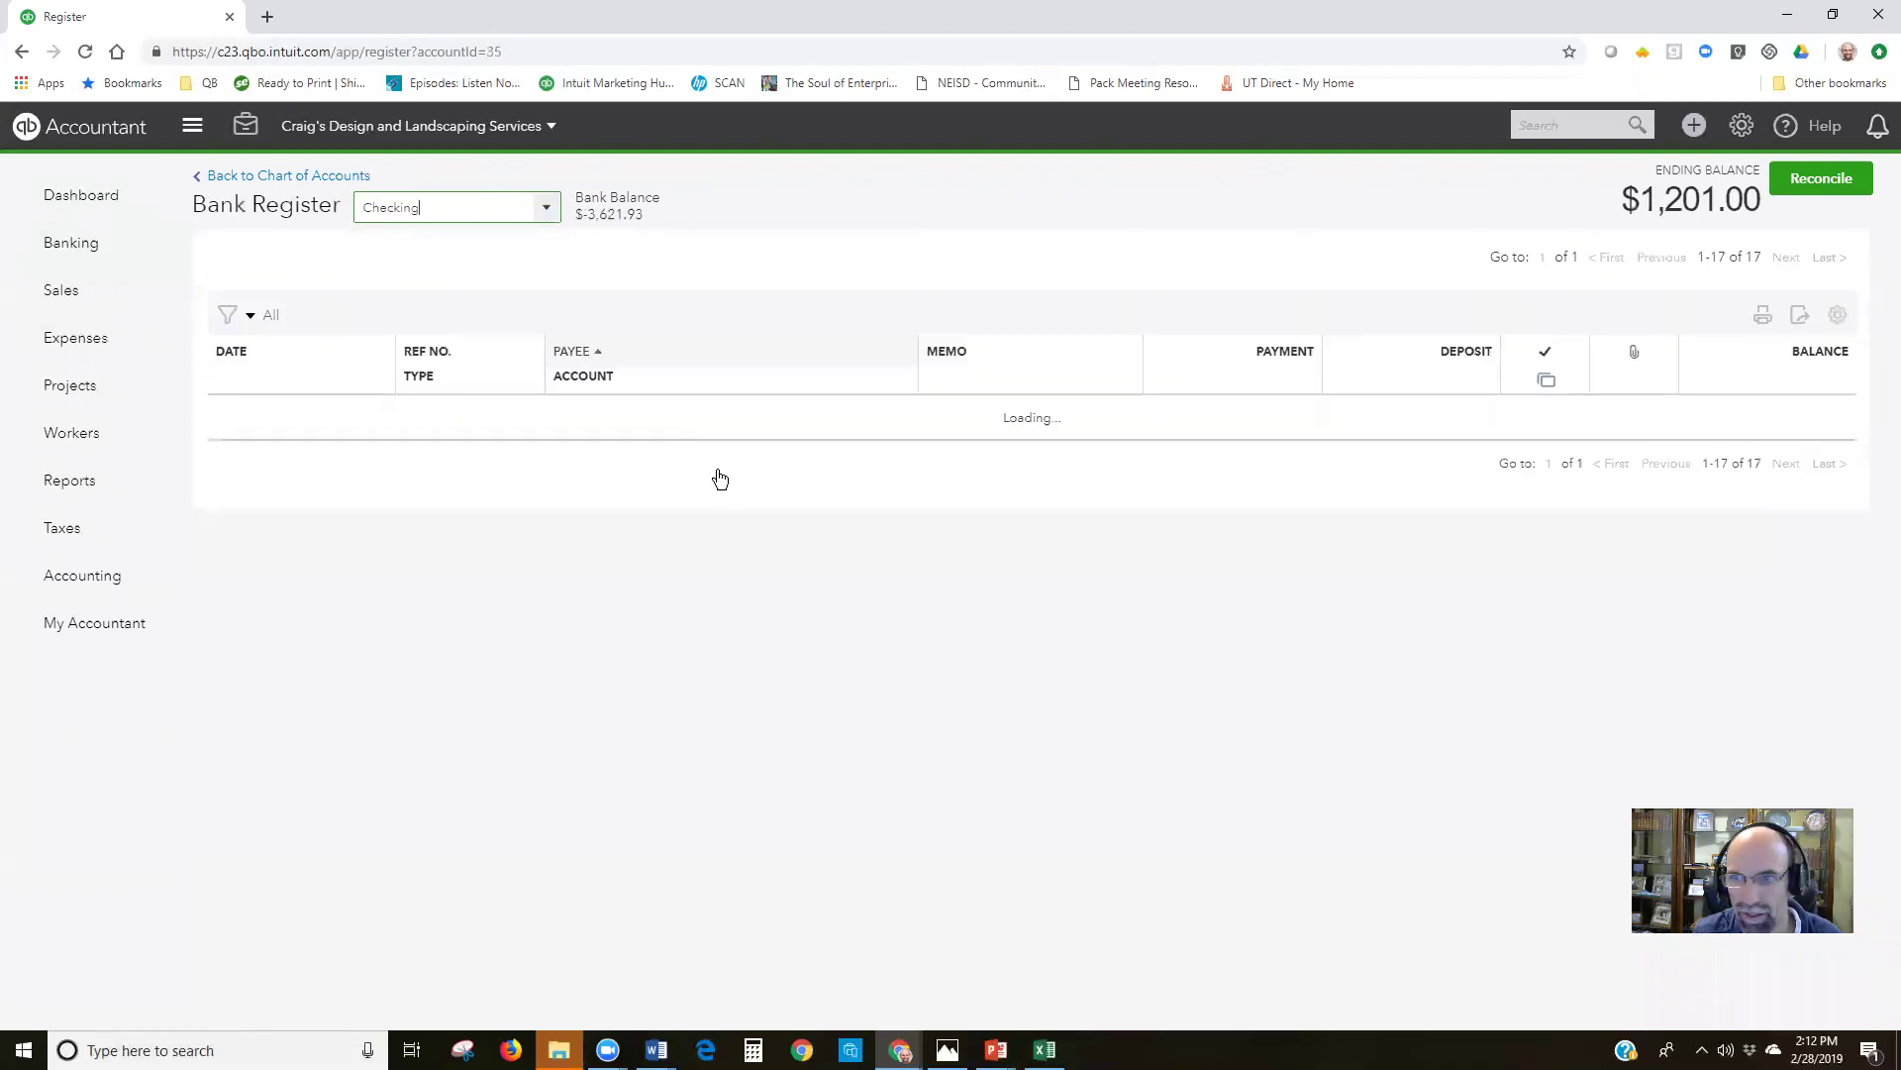
pyautogui.click(1820, 317)
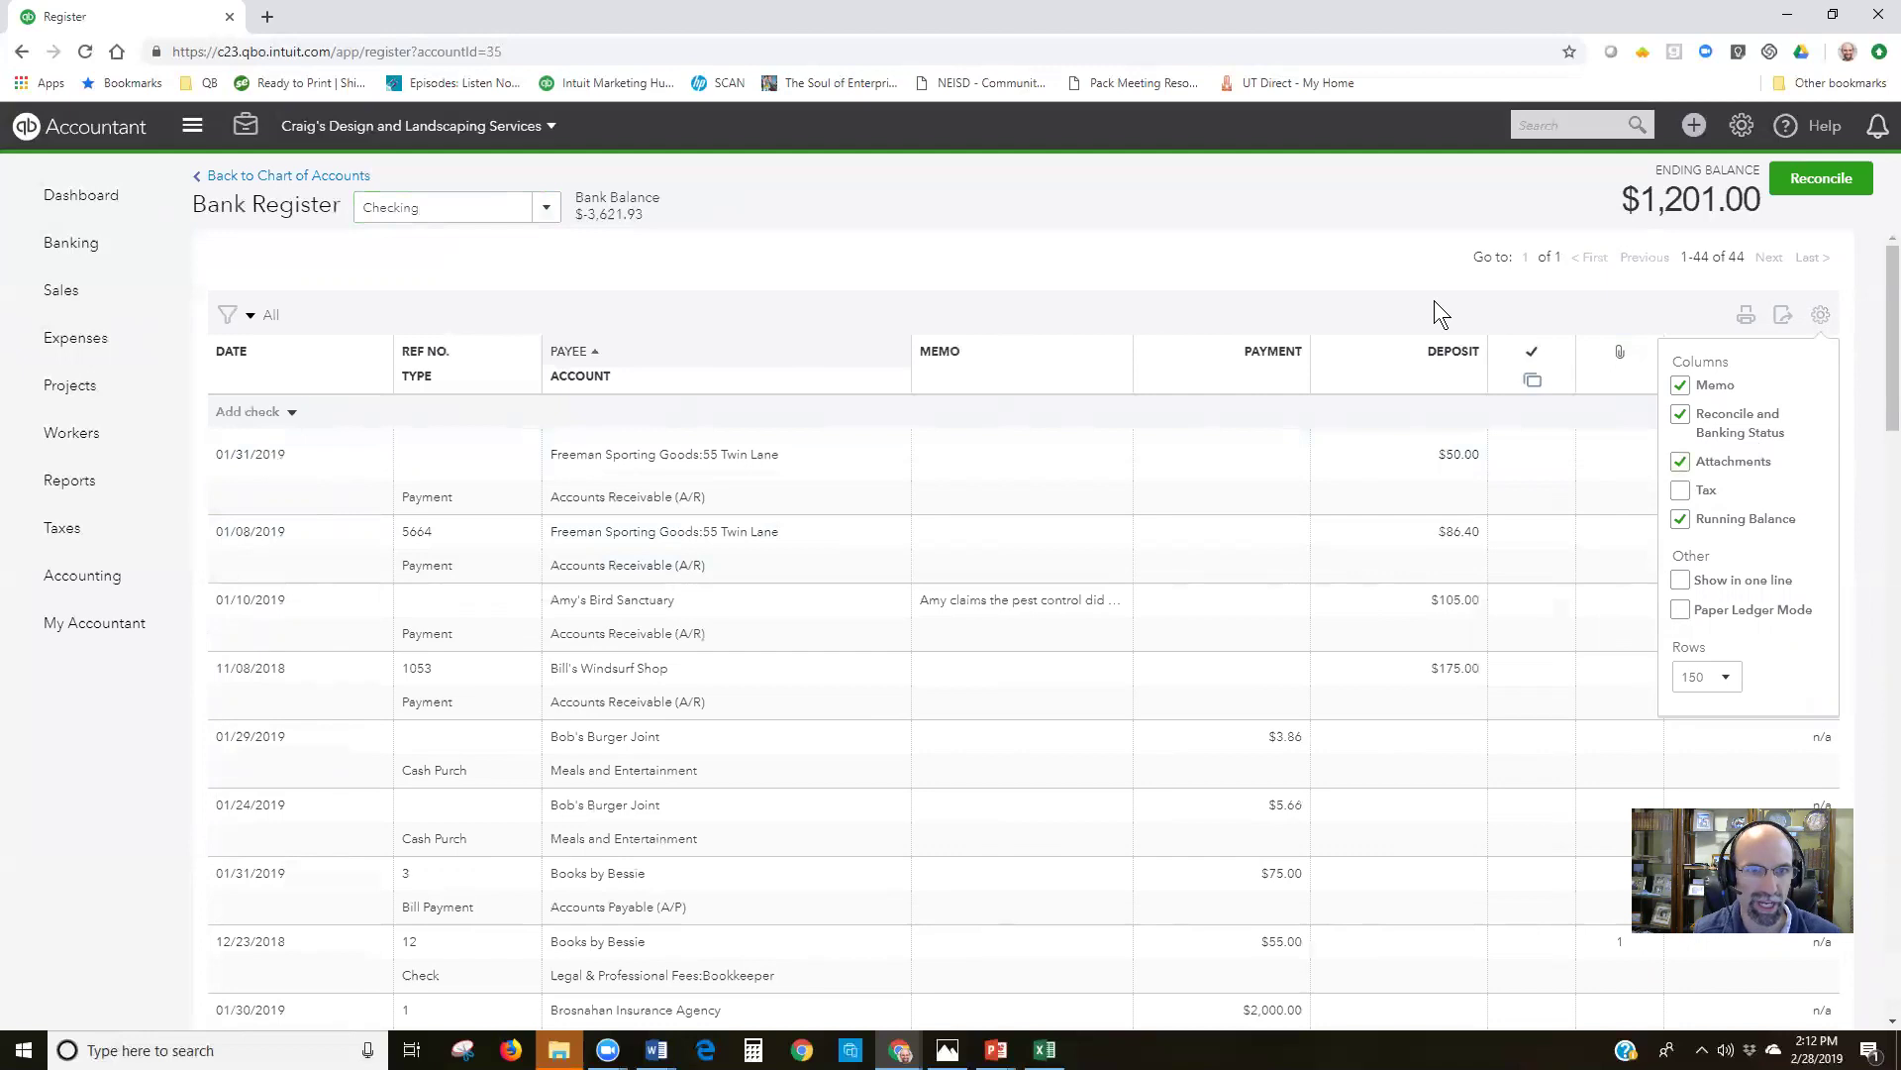
# - Upload 3person pasola.JPG directly to the company's Attachments list, without linking it to a transaction
pyautogui.click(1741, 125)
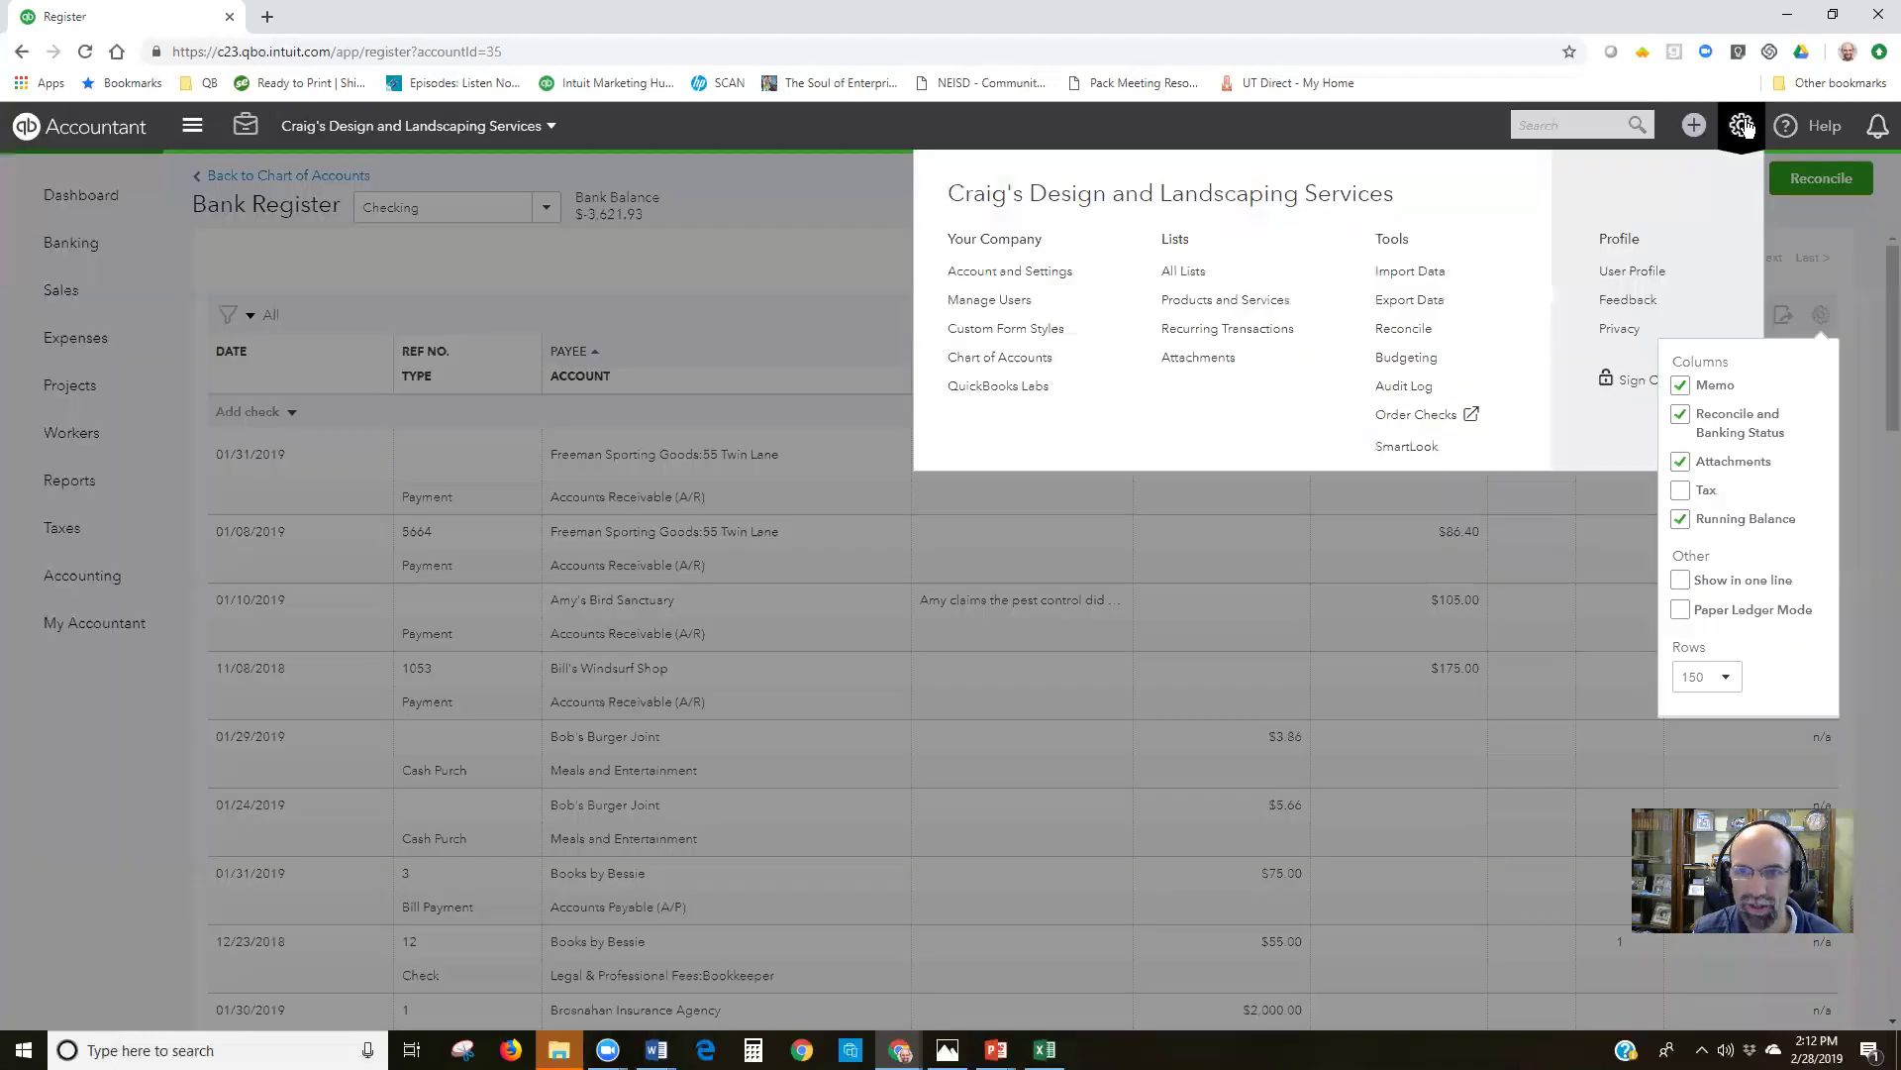
pyautogui.click(1206, 363)
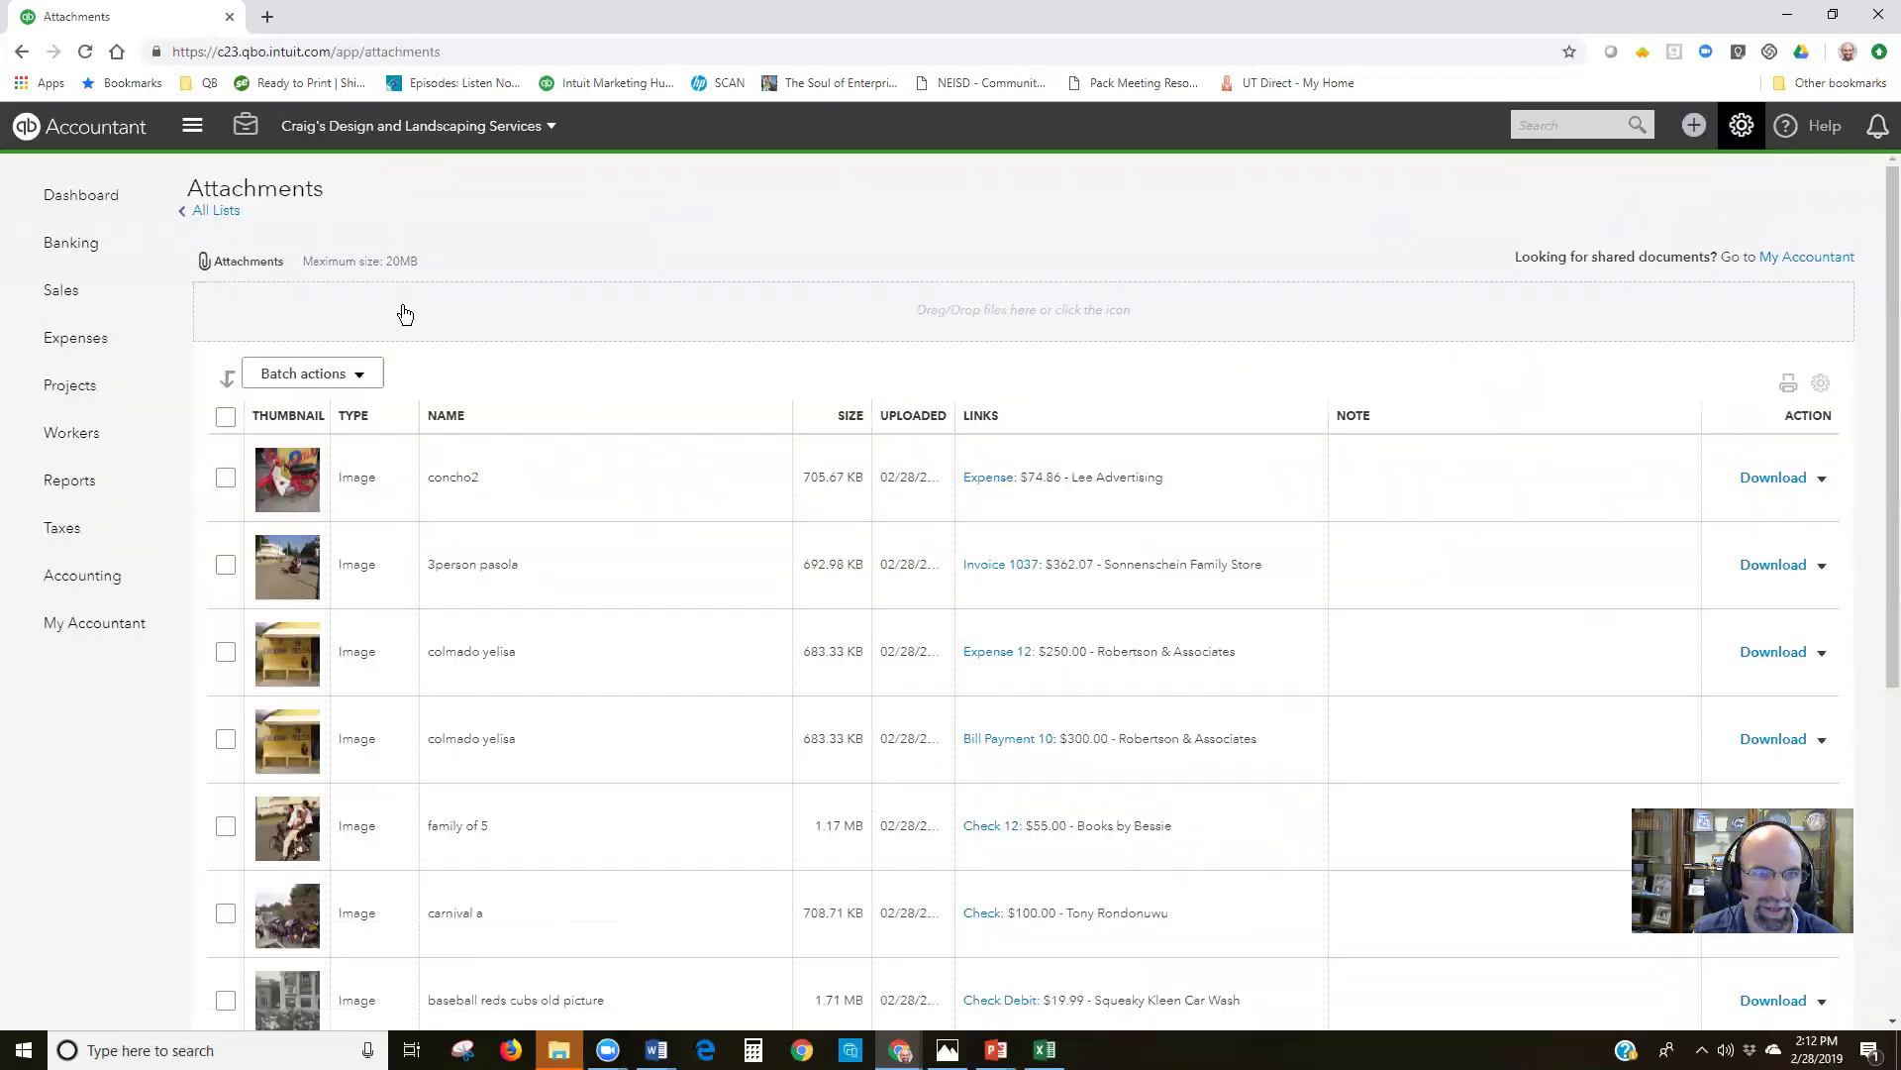
pyautogui.click(930, 313)
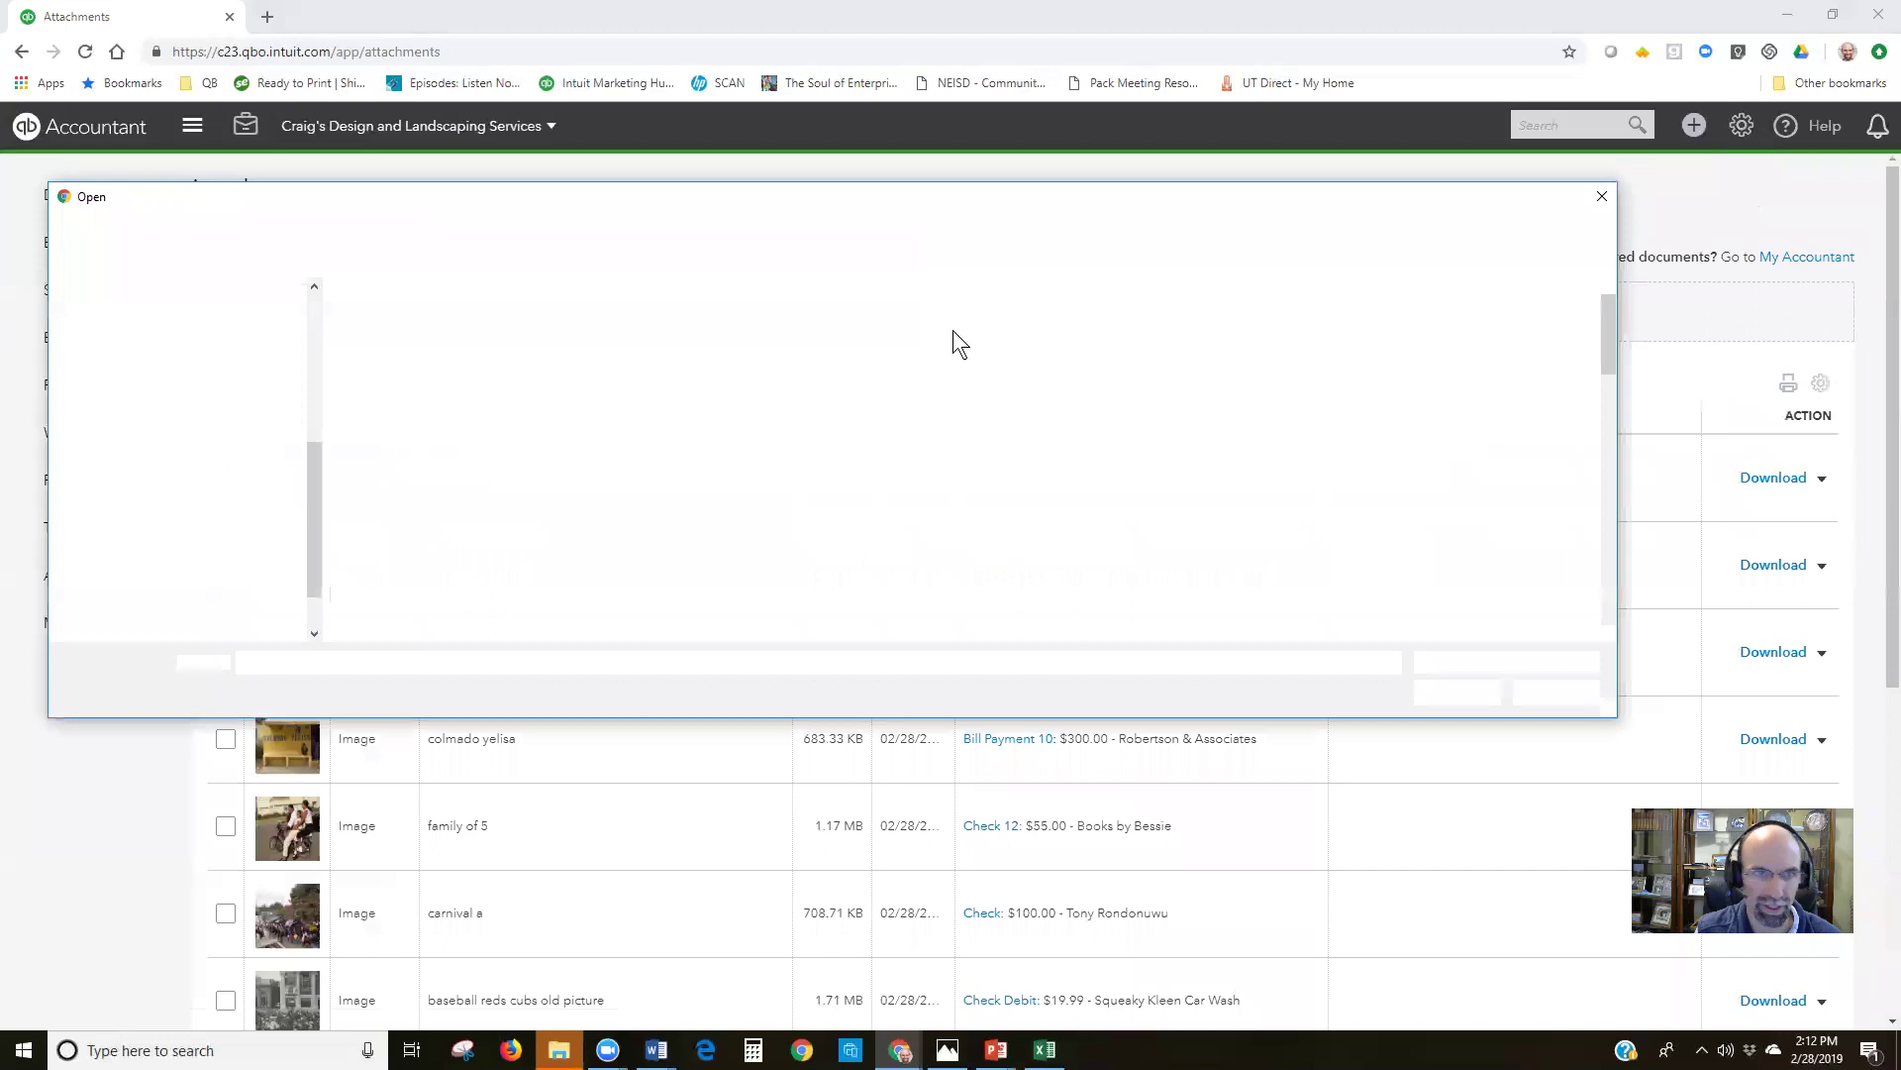
pyautogui.click(436, 362)
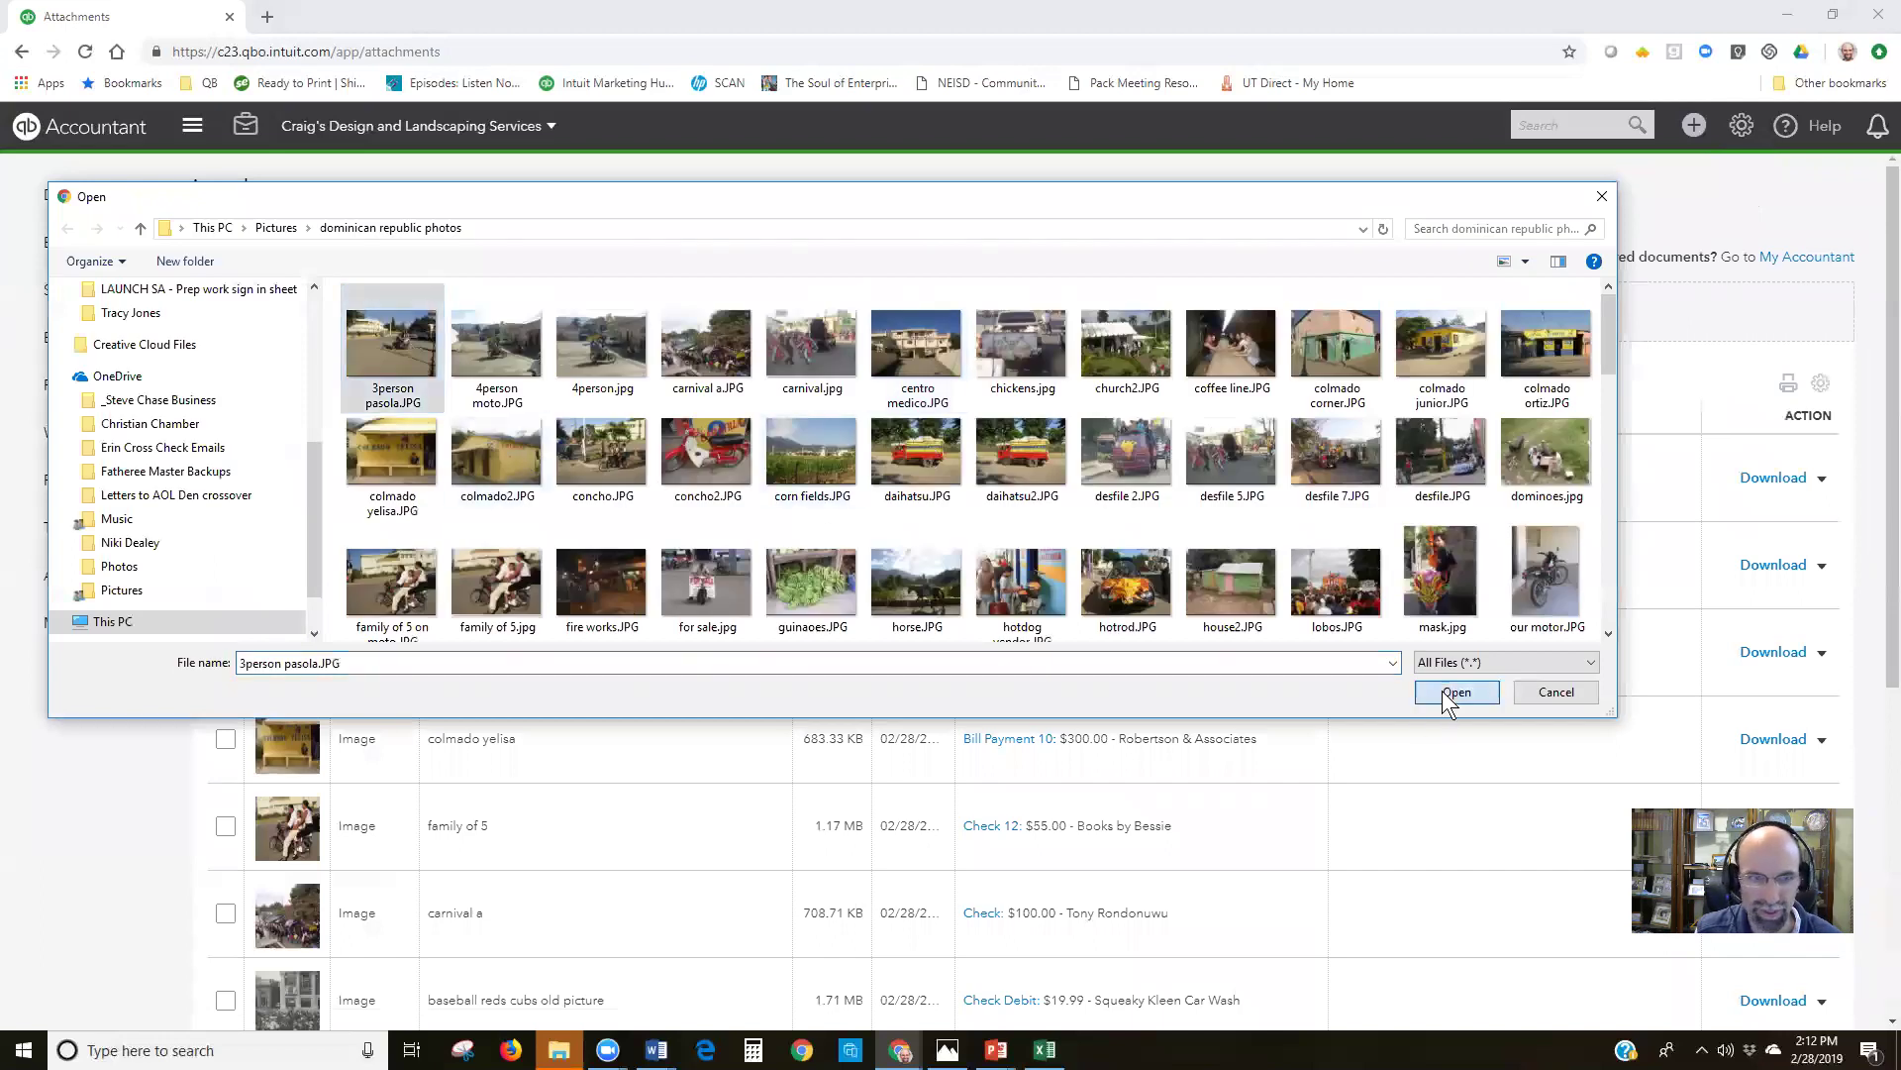
pyautogui.click(1441, 691)
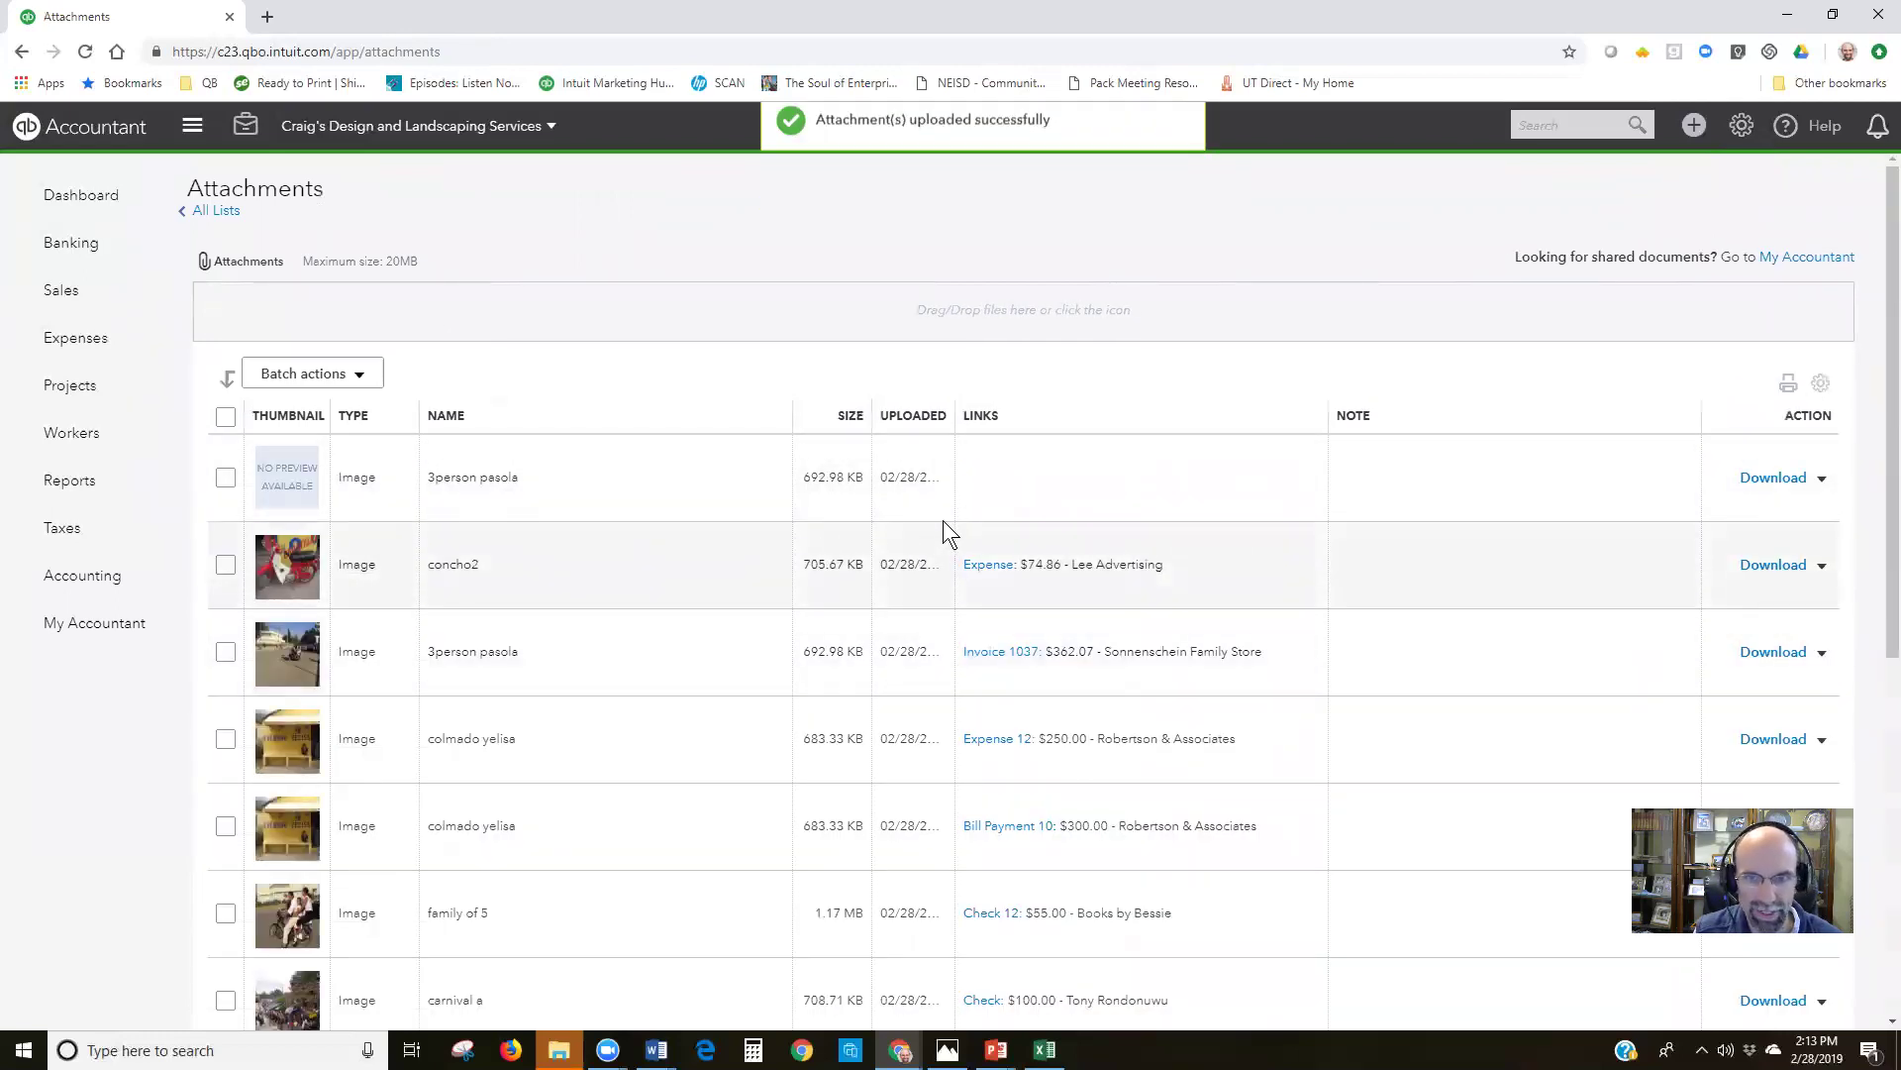
# - Look through the Attachments list and compare which files are linked to transactions and which are not
pyautogui.click(1069, 485)
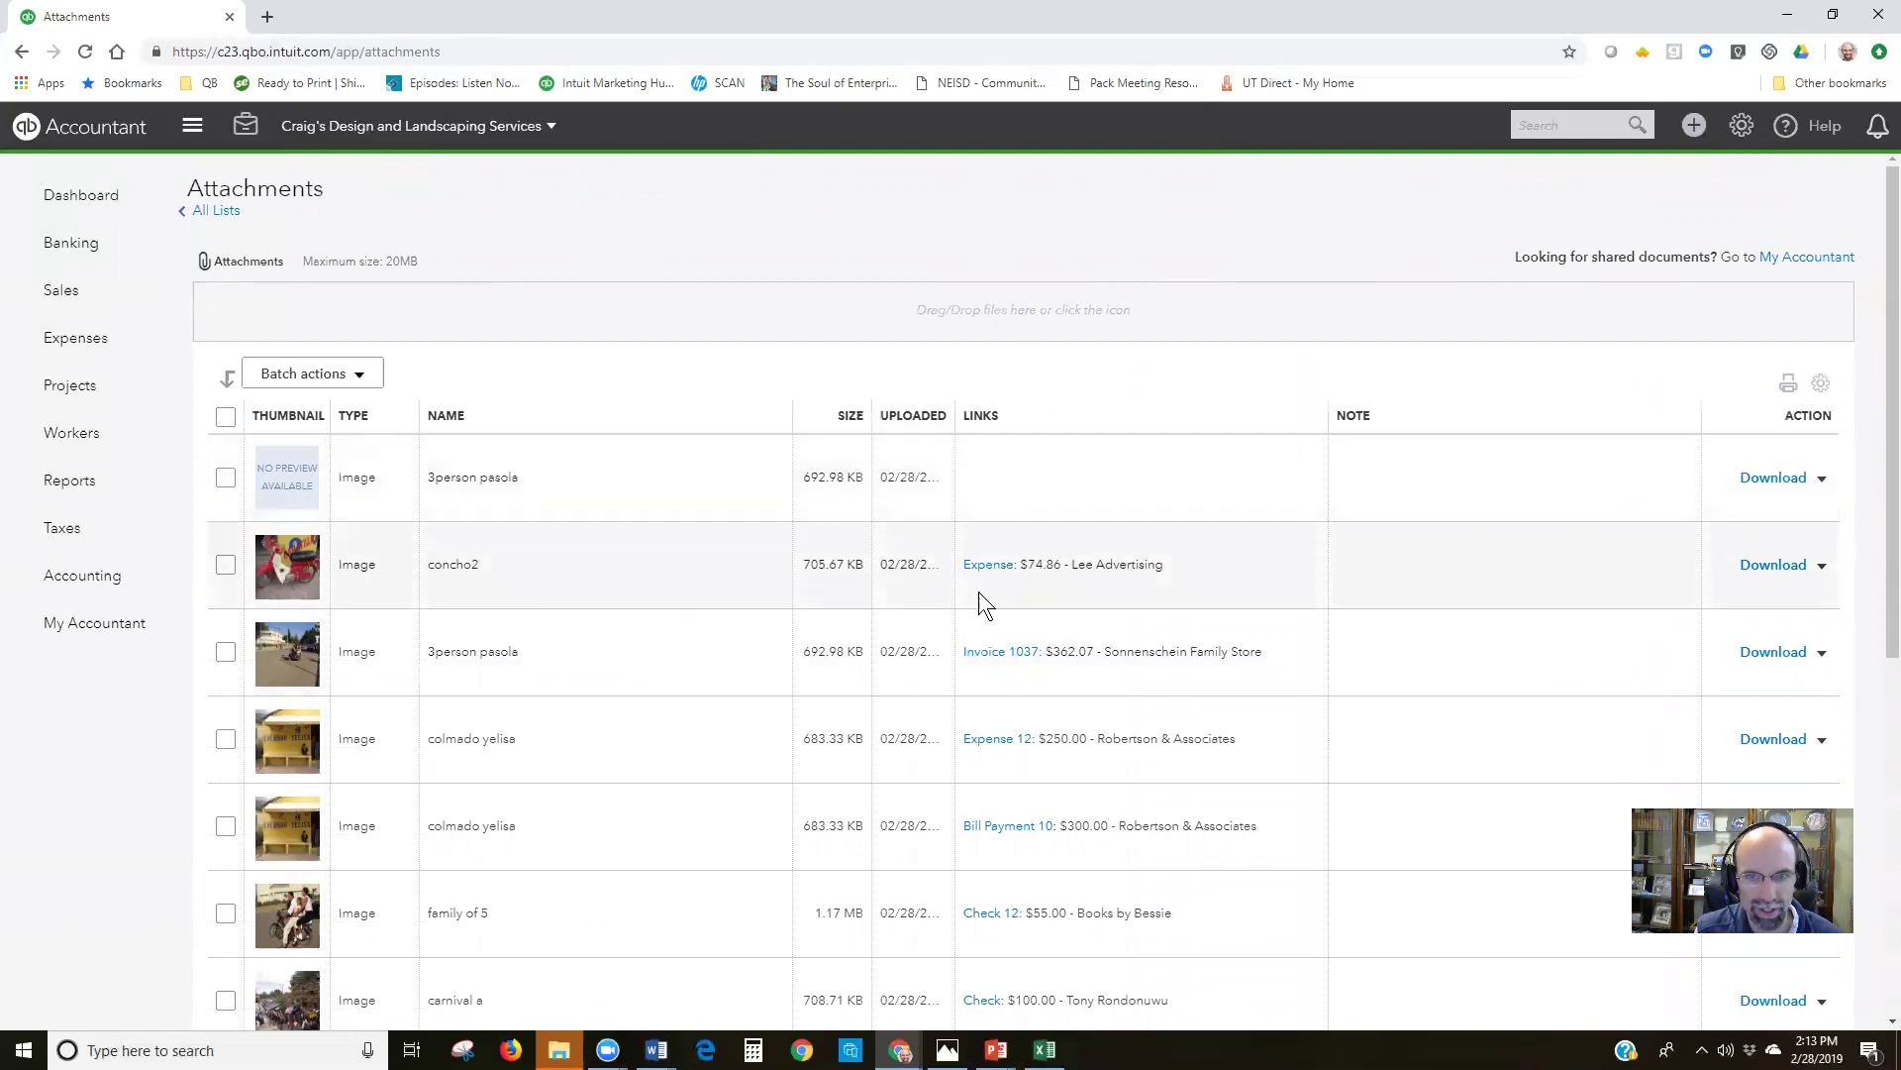
pyautogui.scroll(-3, 1222, 764)
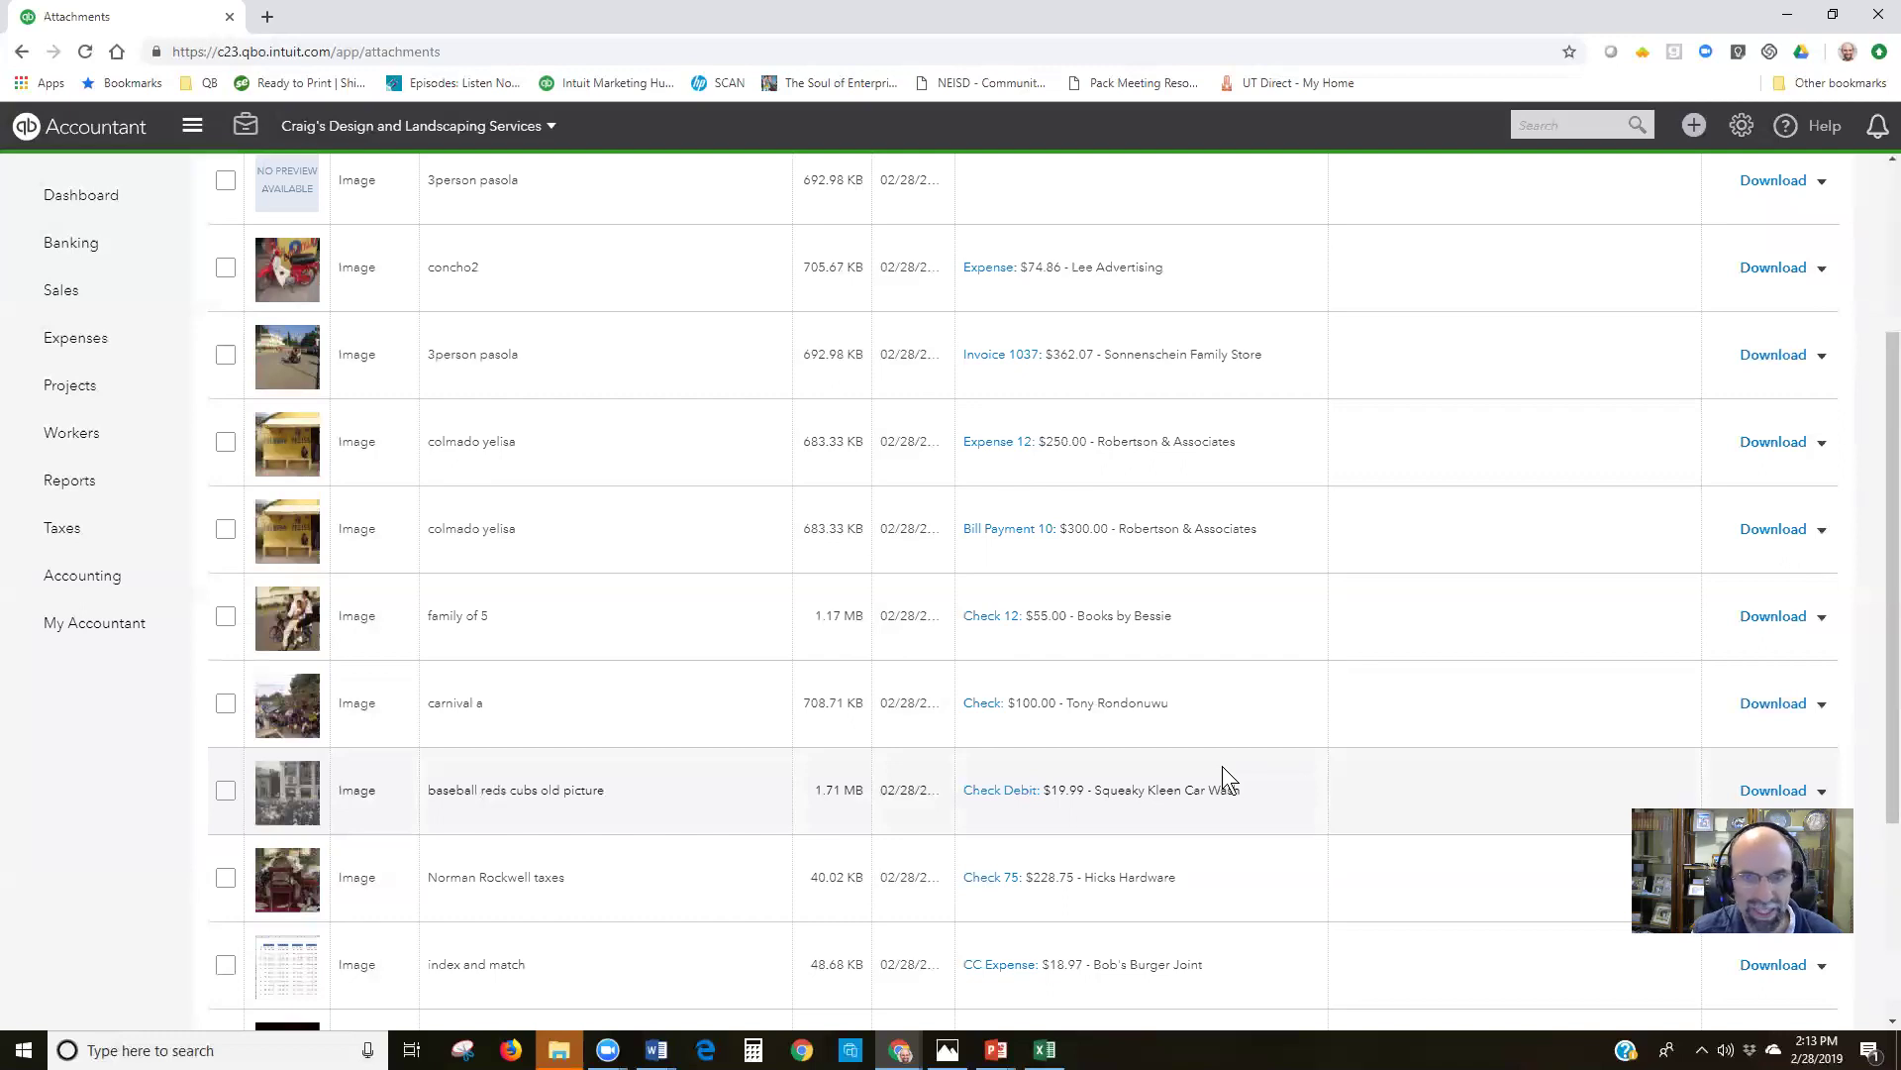
pyautogui.scroll(1, 1222, 765)
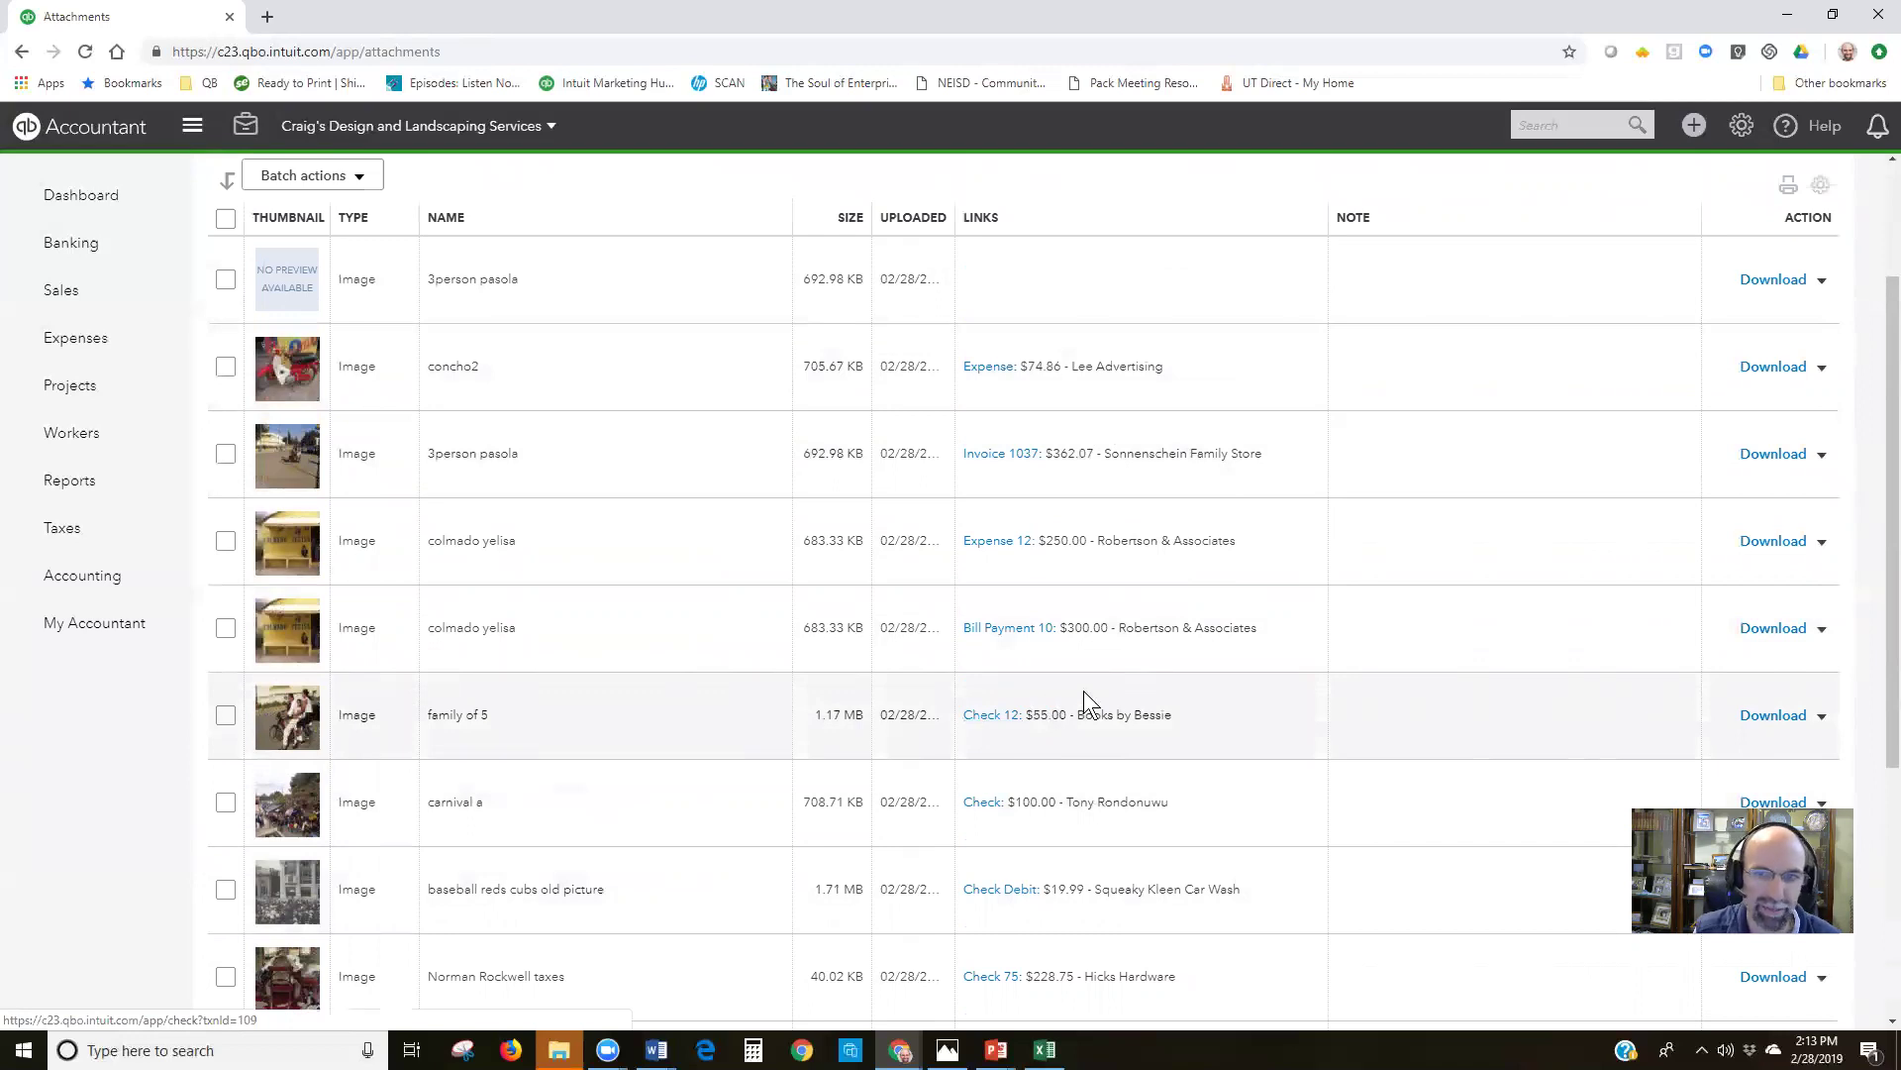
pyautogui.scroll(1, 1125, 717)
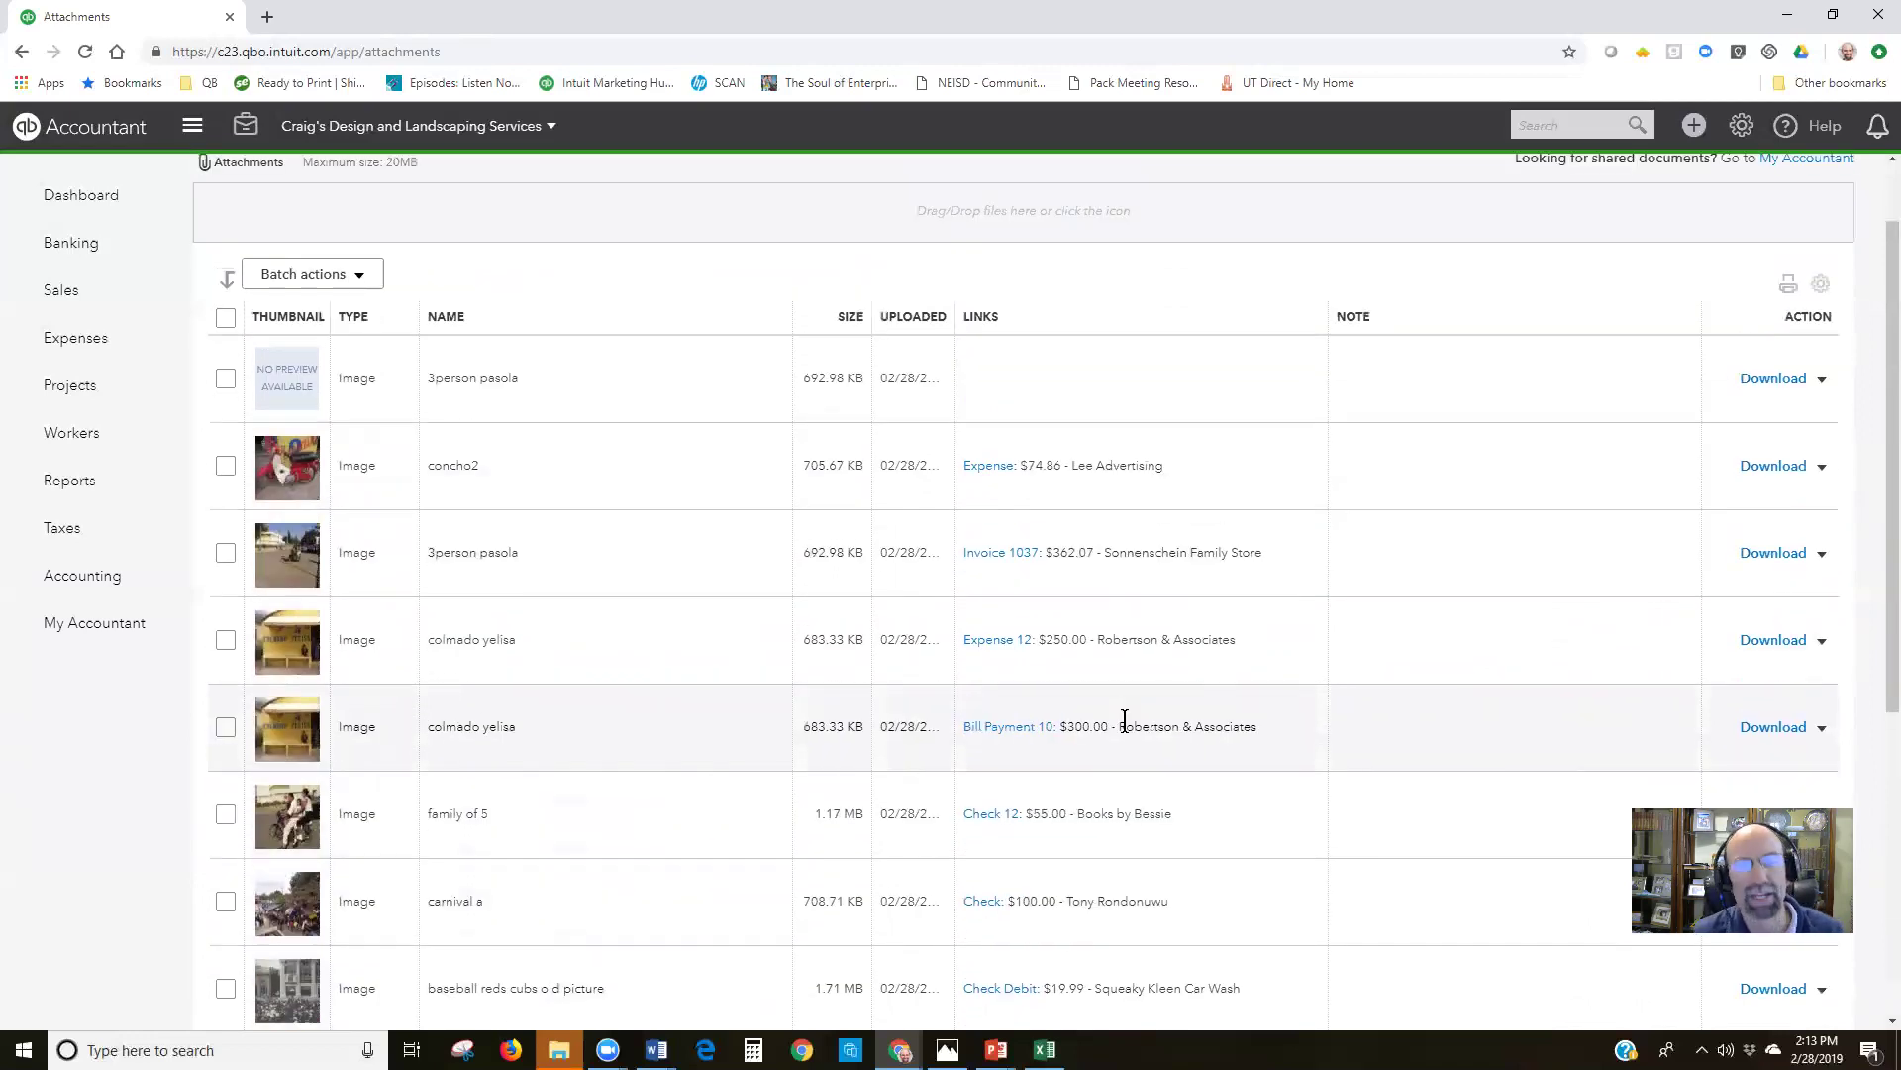
pyautogui.scroll(1, 1125, 721)
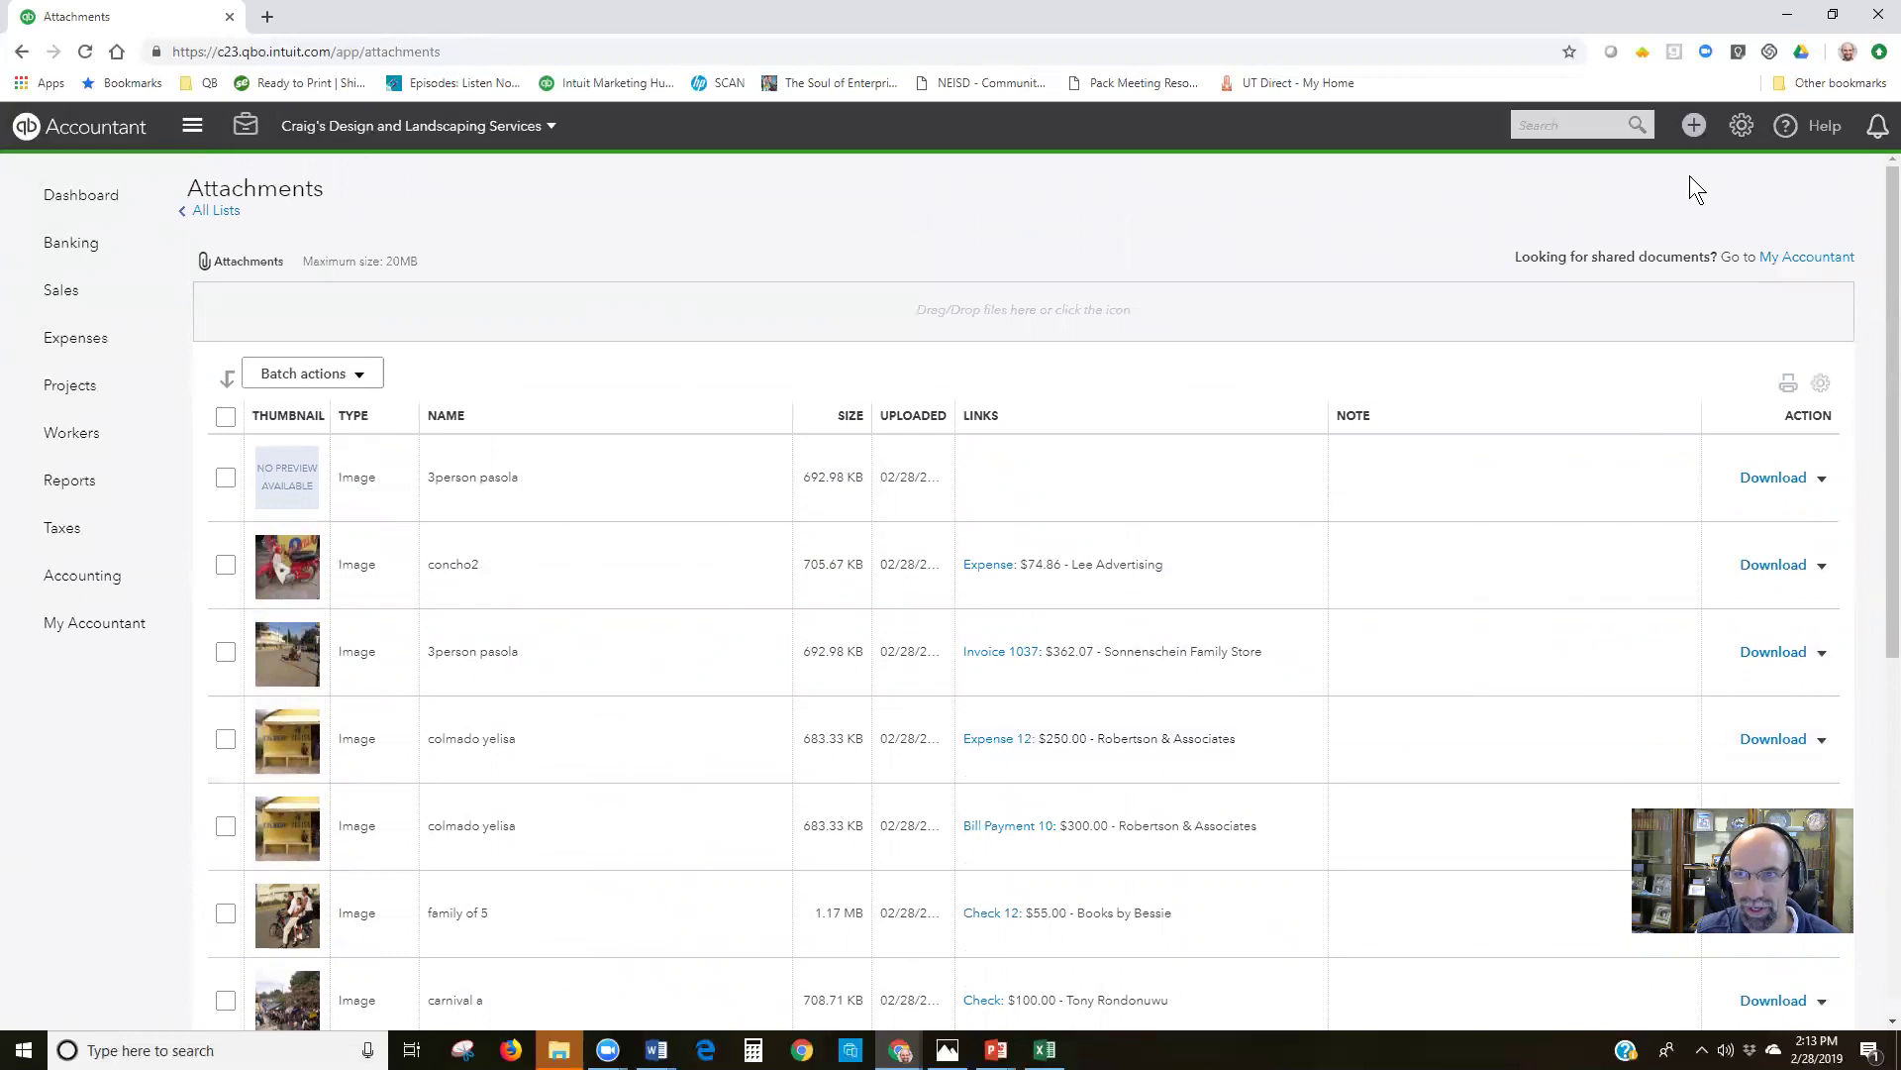
# - Create a new check from the Checking account with Books by Bessie as the payee
pyautogui.click(1689, 138)
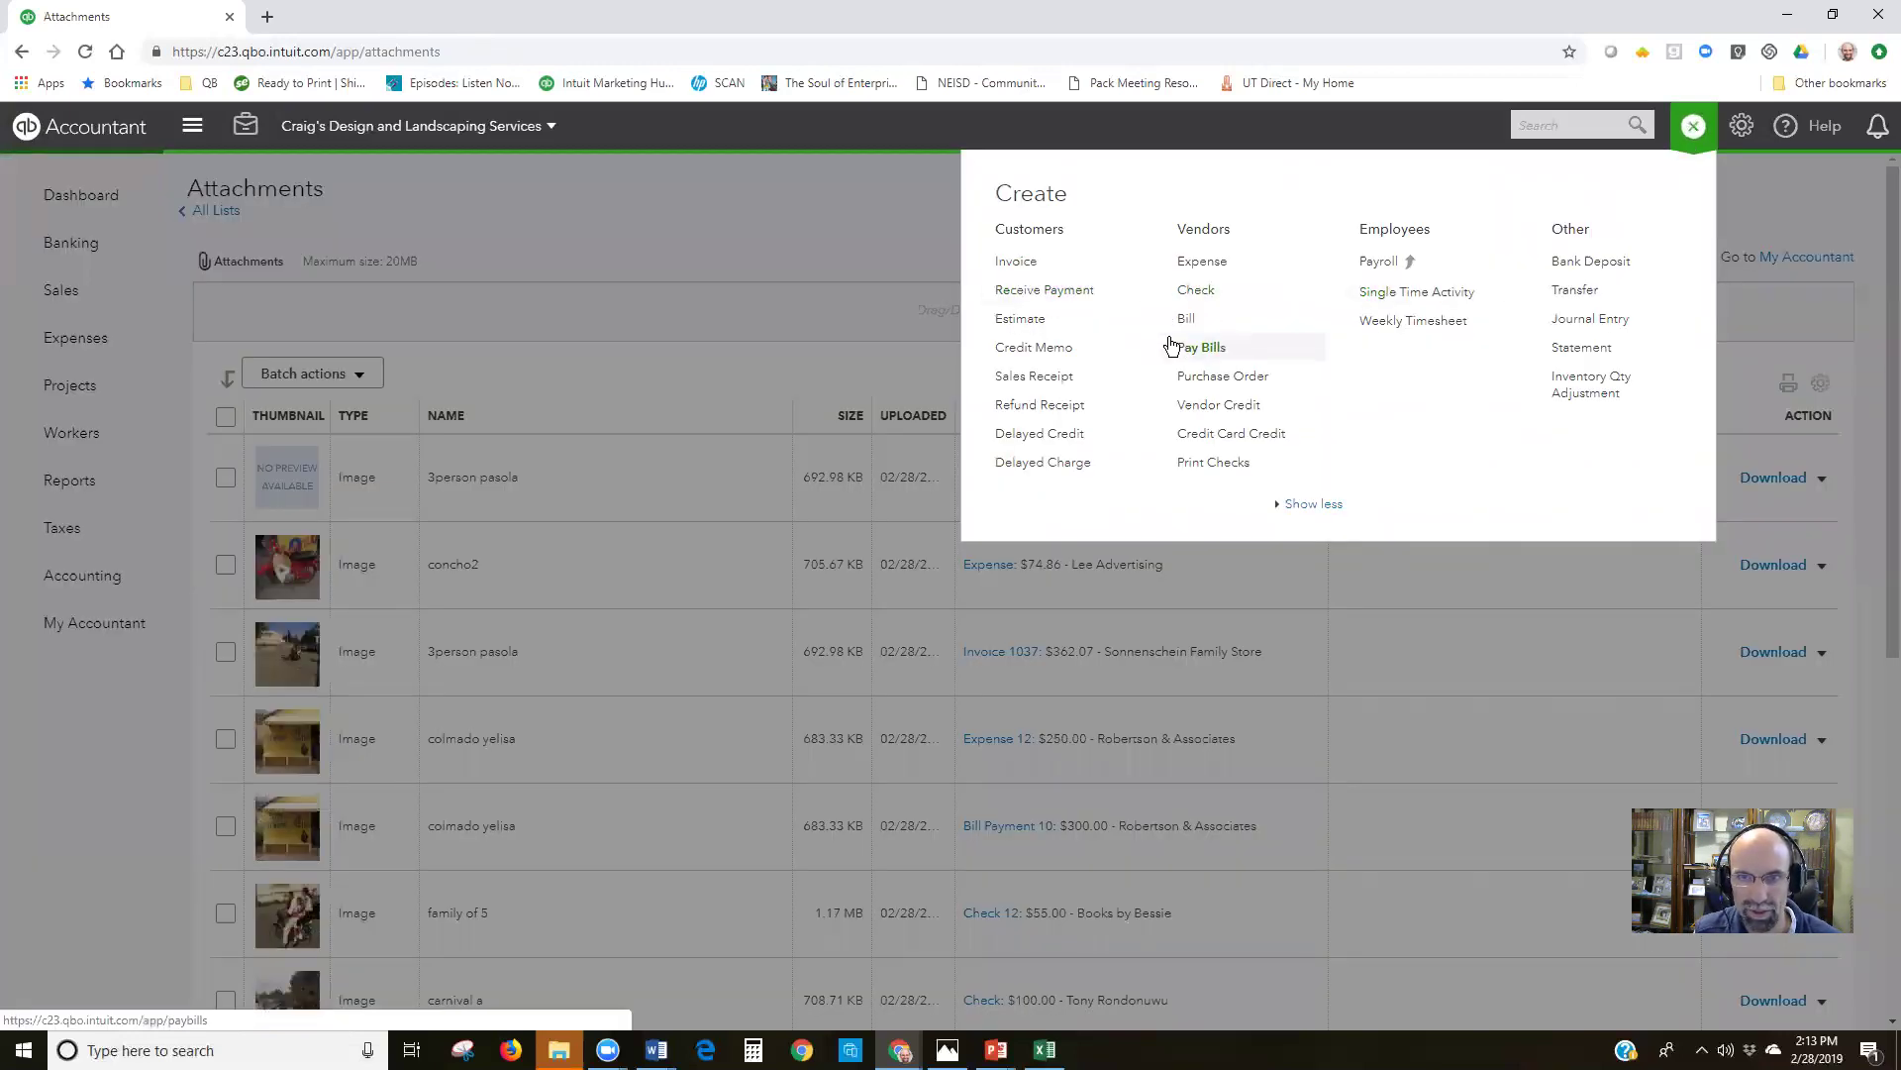
pyautogui.click(1200, 289)
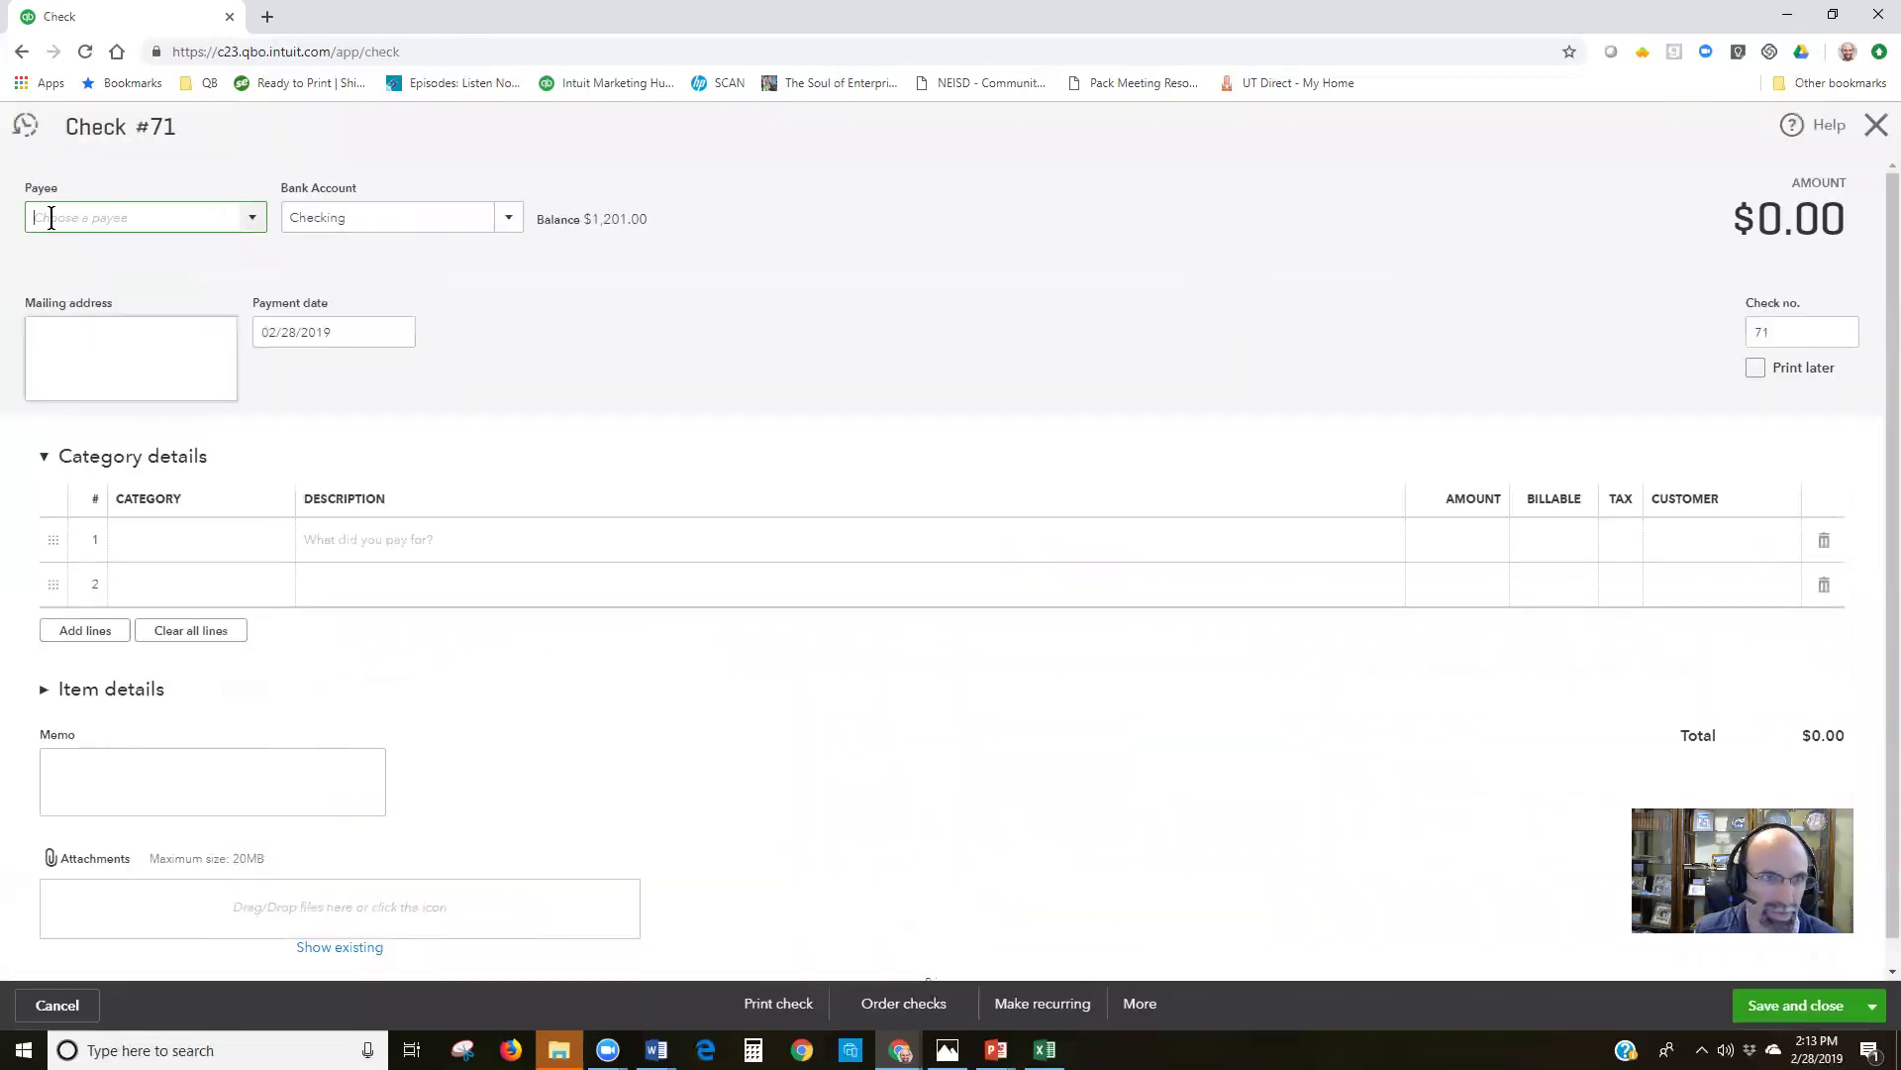
pyautogui.click(252, 218)
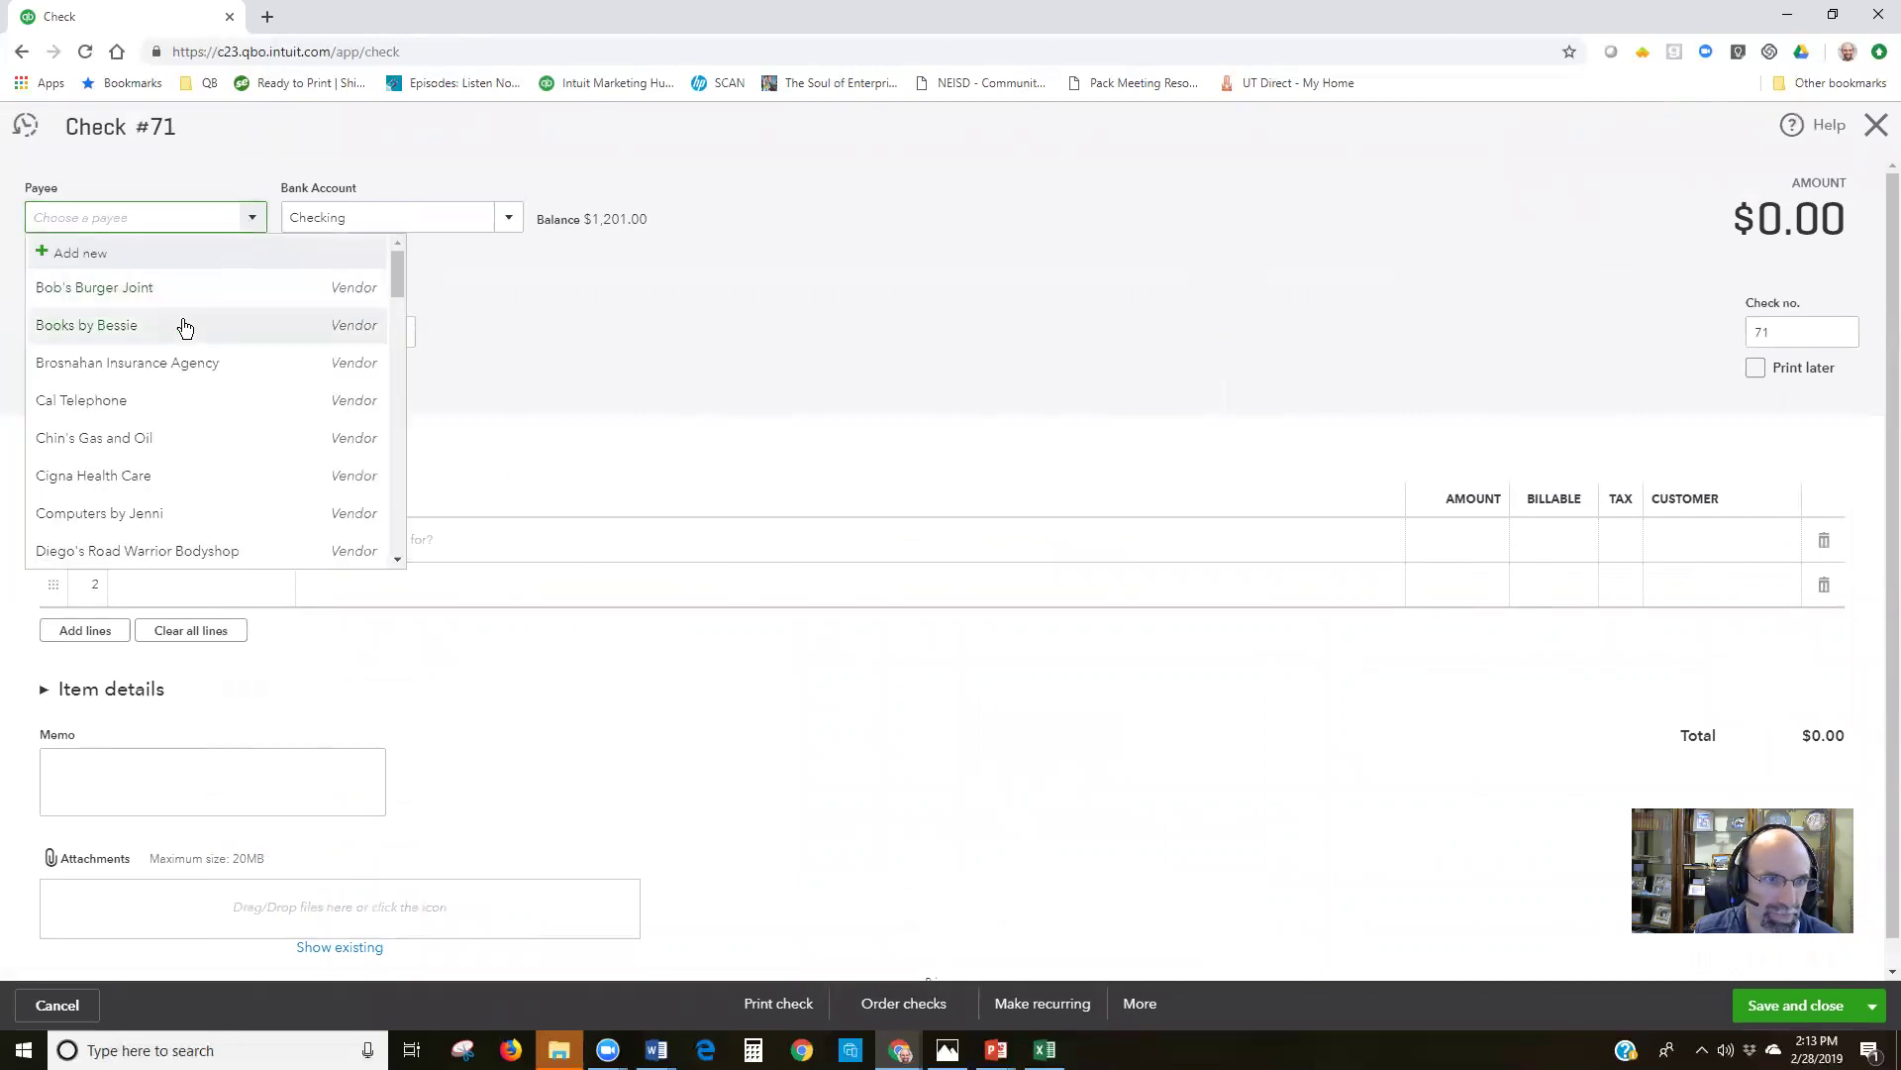
pyautogui.click(184, 324)
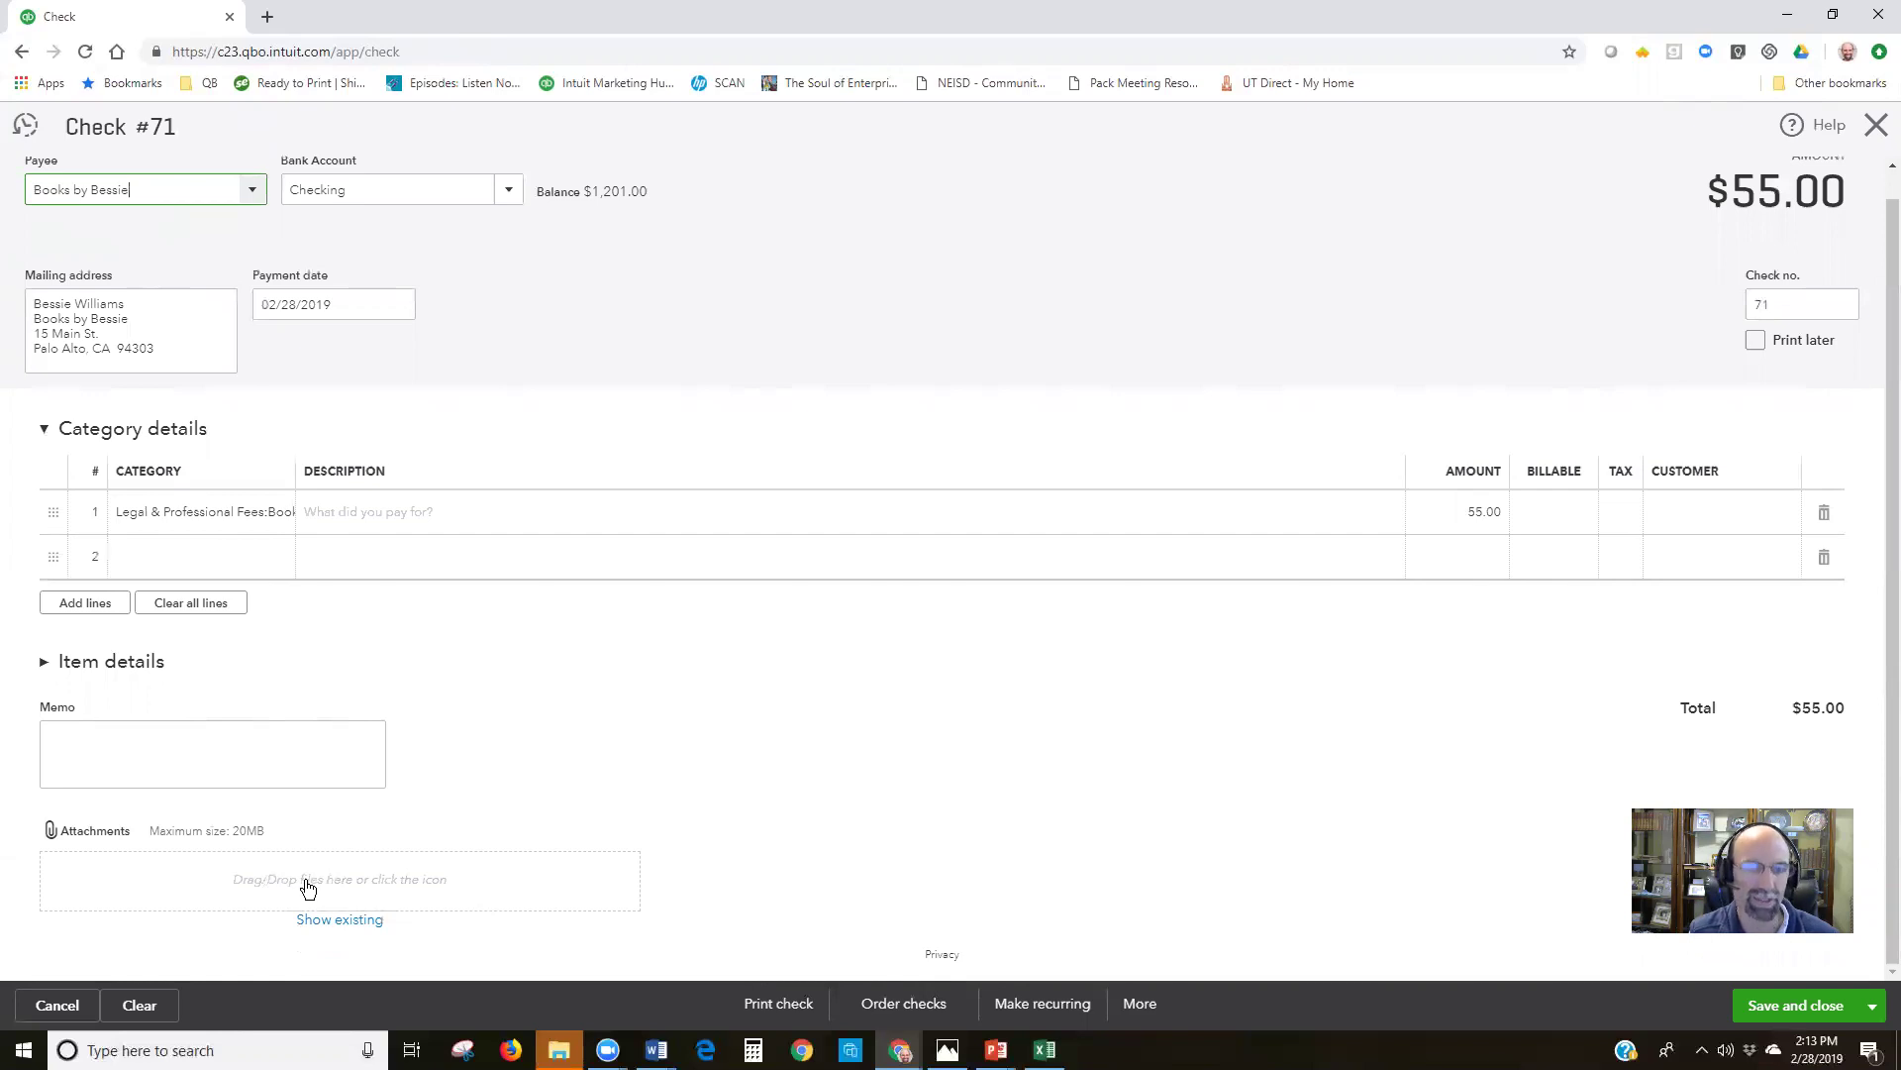
# - Add the existing unlinked attachment 3person pasola.JPG to the Books by Bessie check, checking both attachment filters, and save the check
pyautogui.click(327, 926)
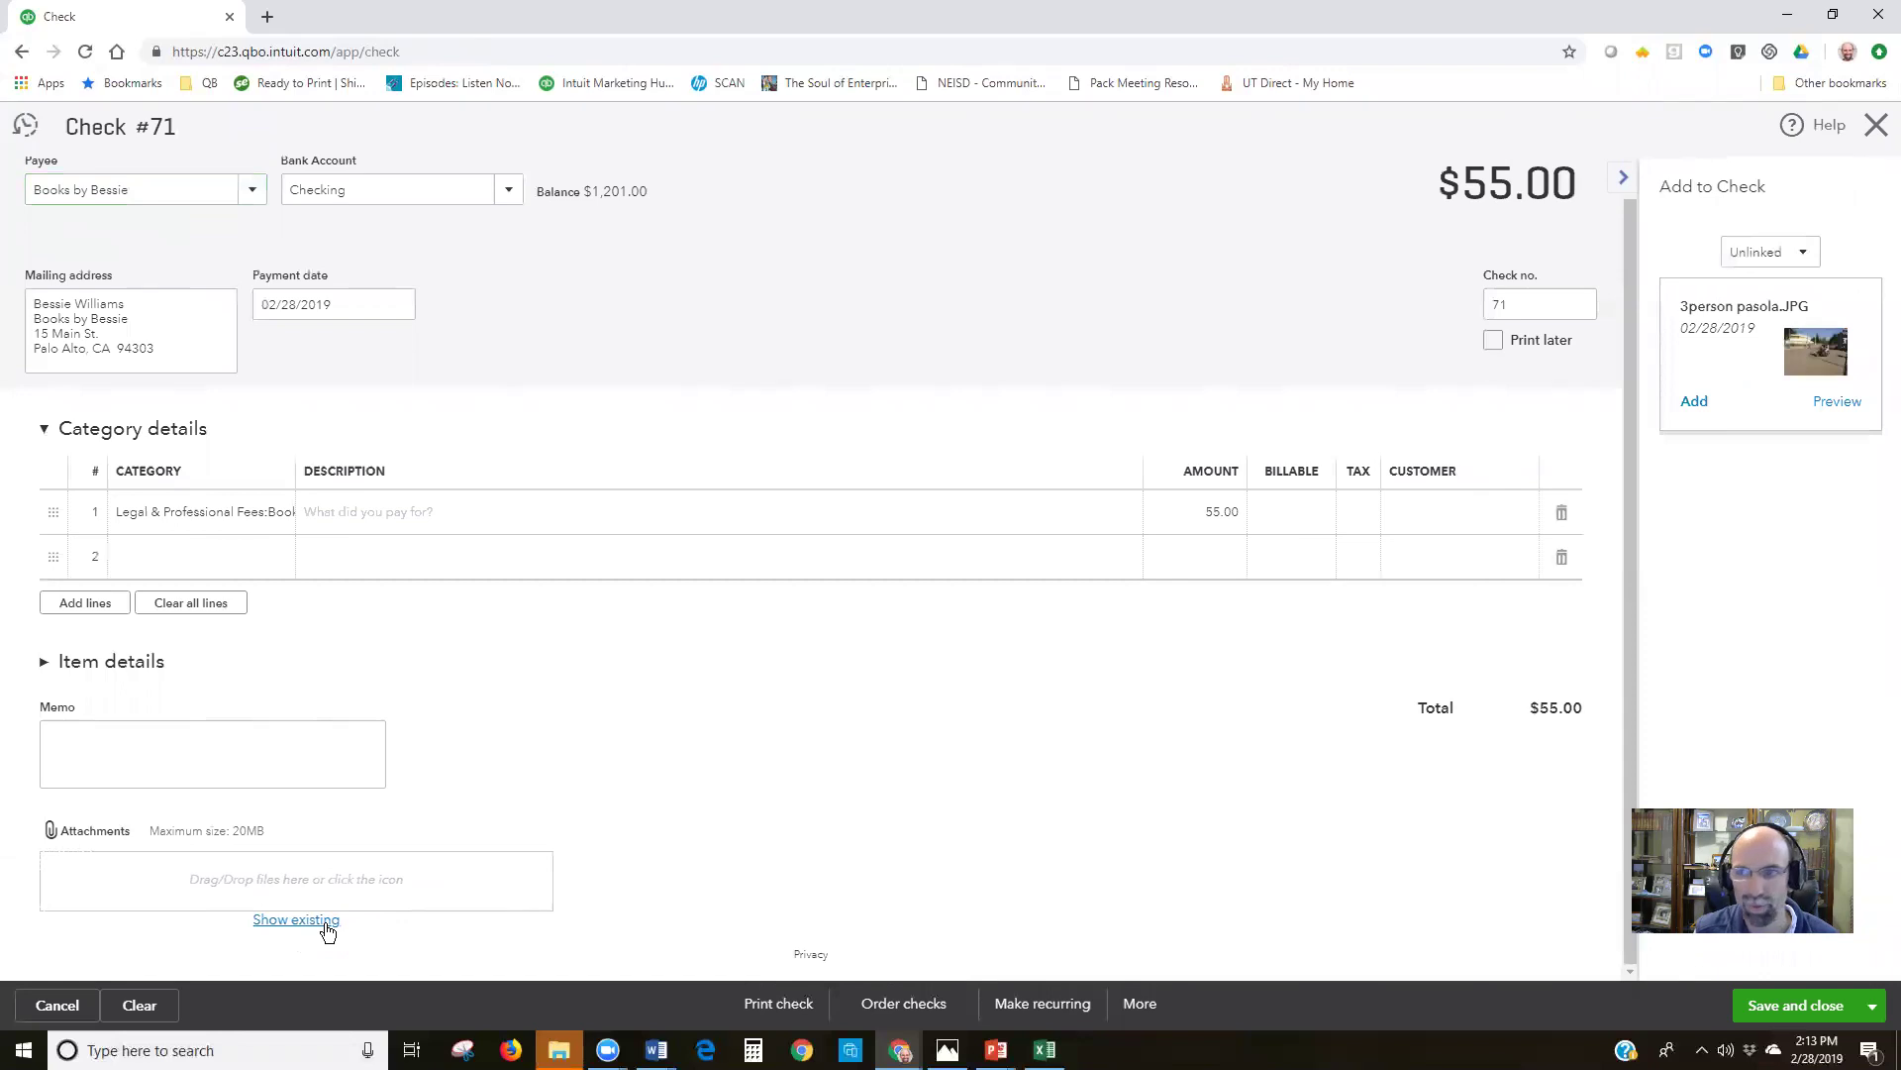
pyautogui.click(1793, 256)
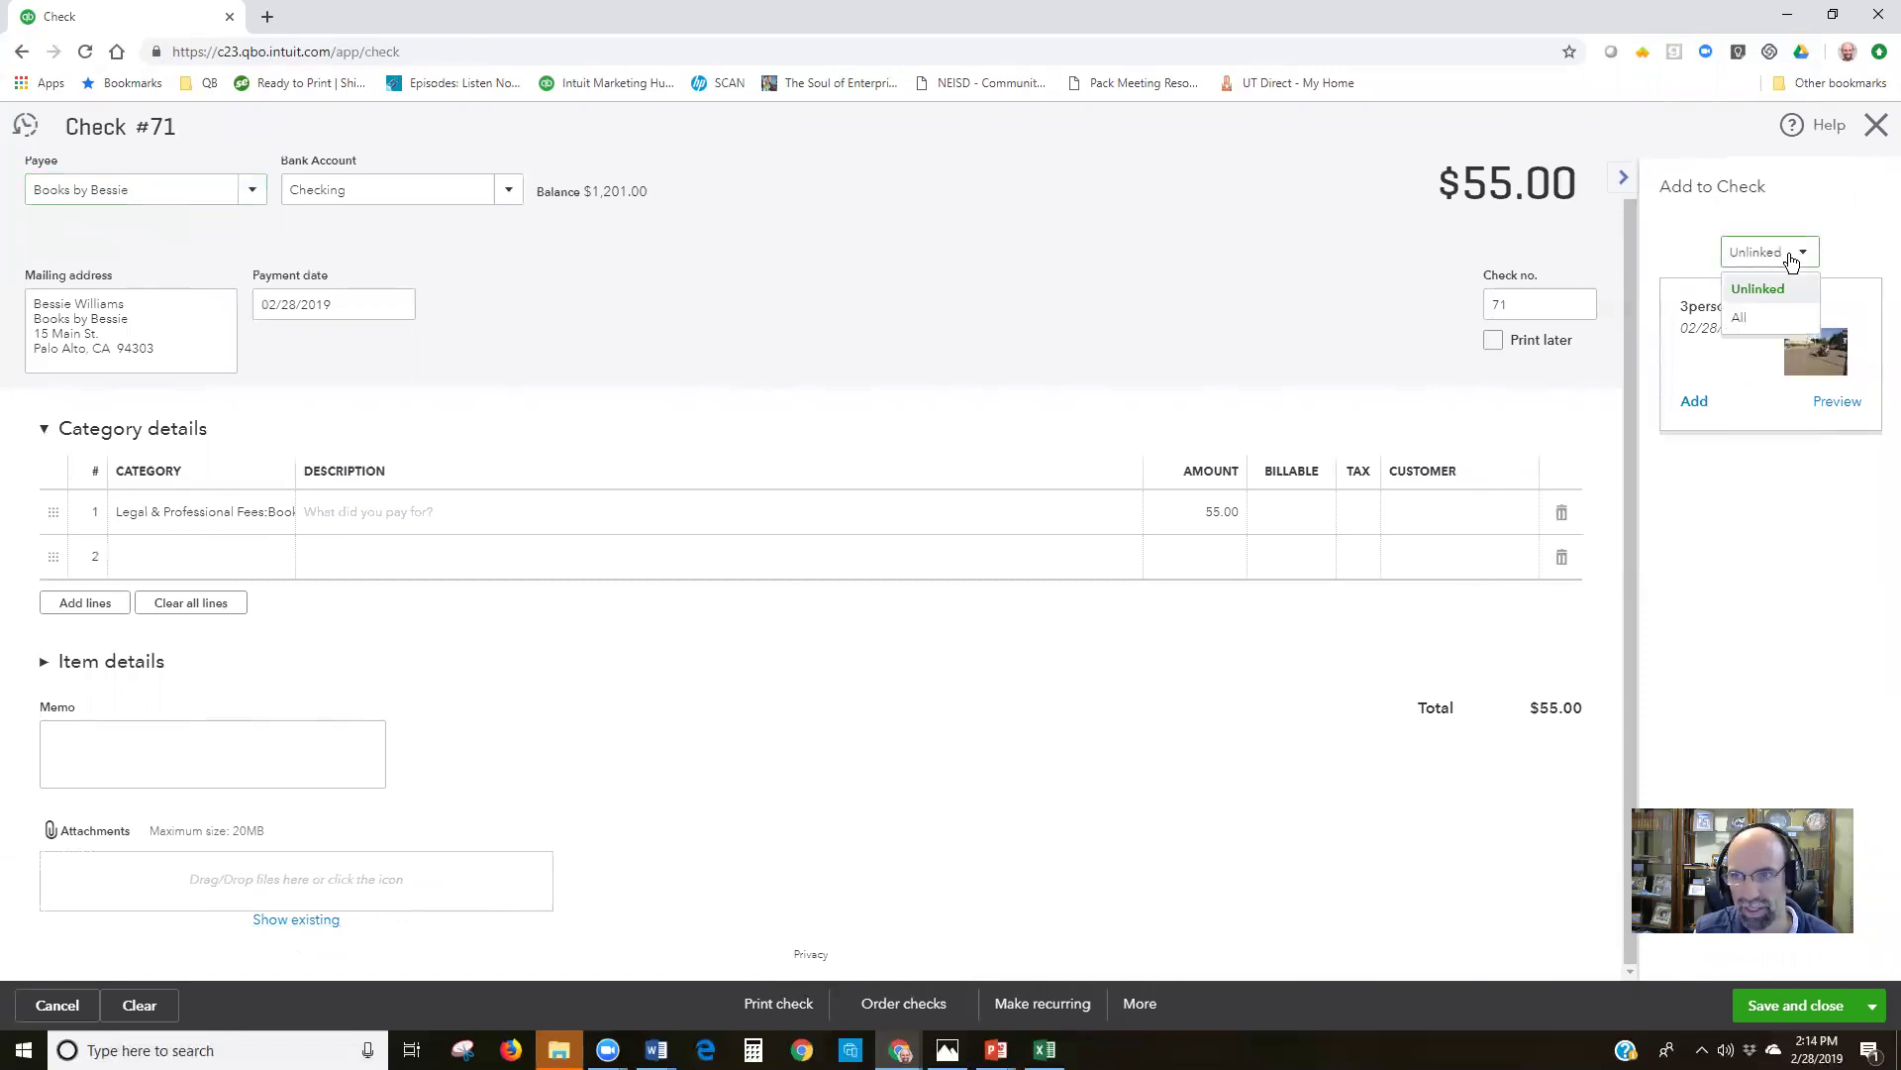
pyautogui.click(1761, 315)
pyautogui.click(1774, 254)
pyautogui.click(1785, 291)
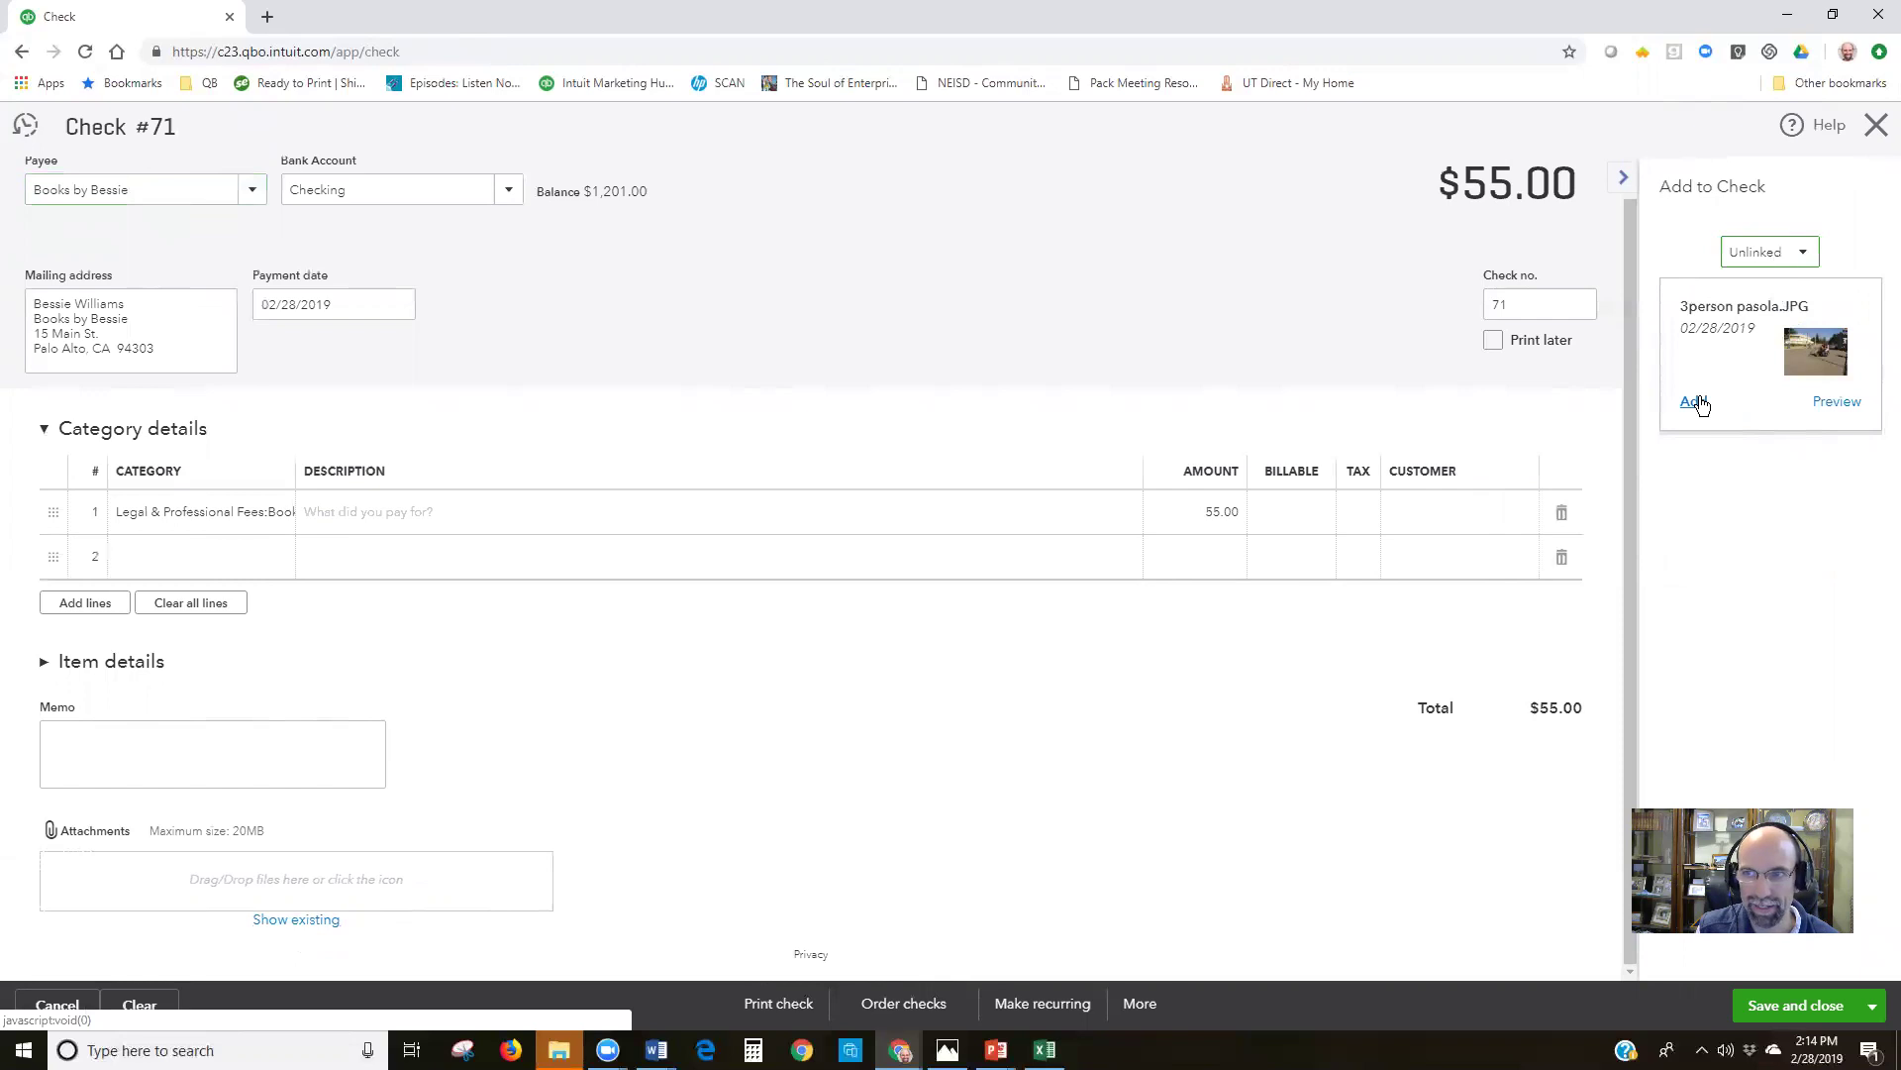
pyautogui.click(1694, 401)
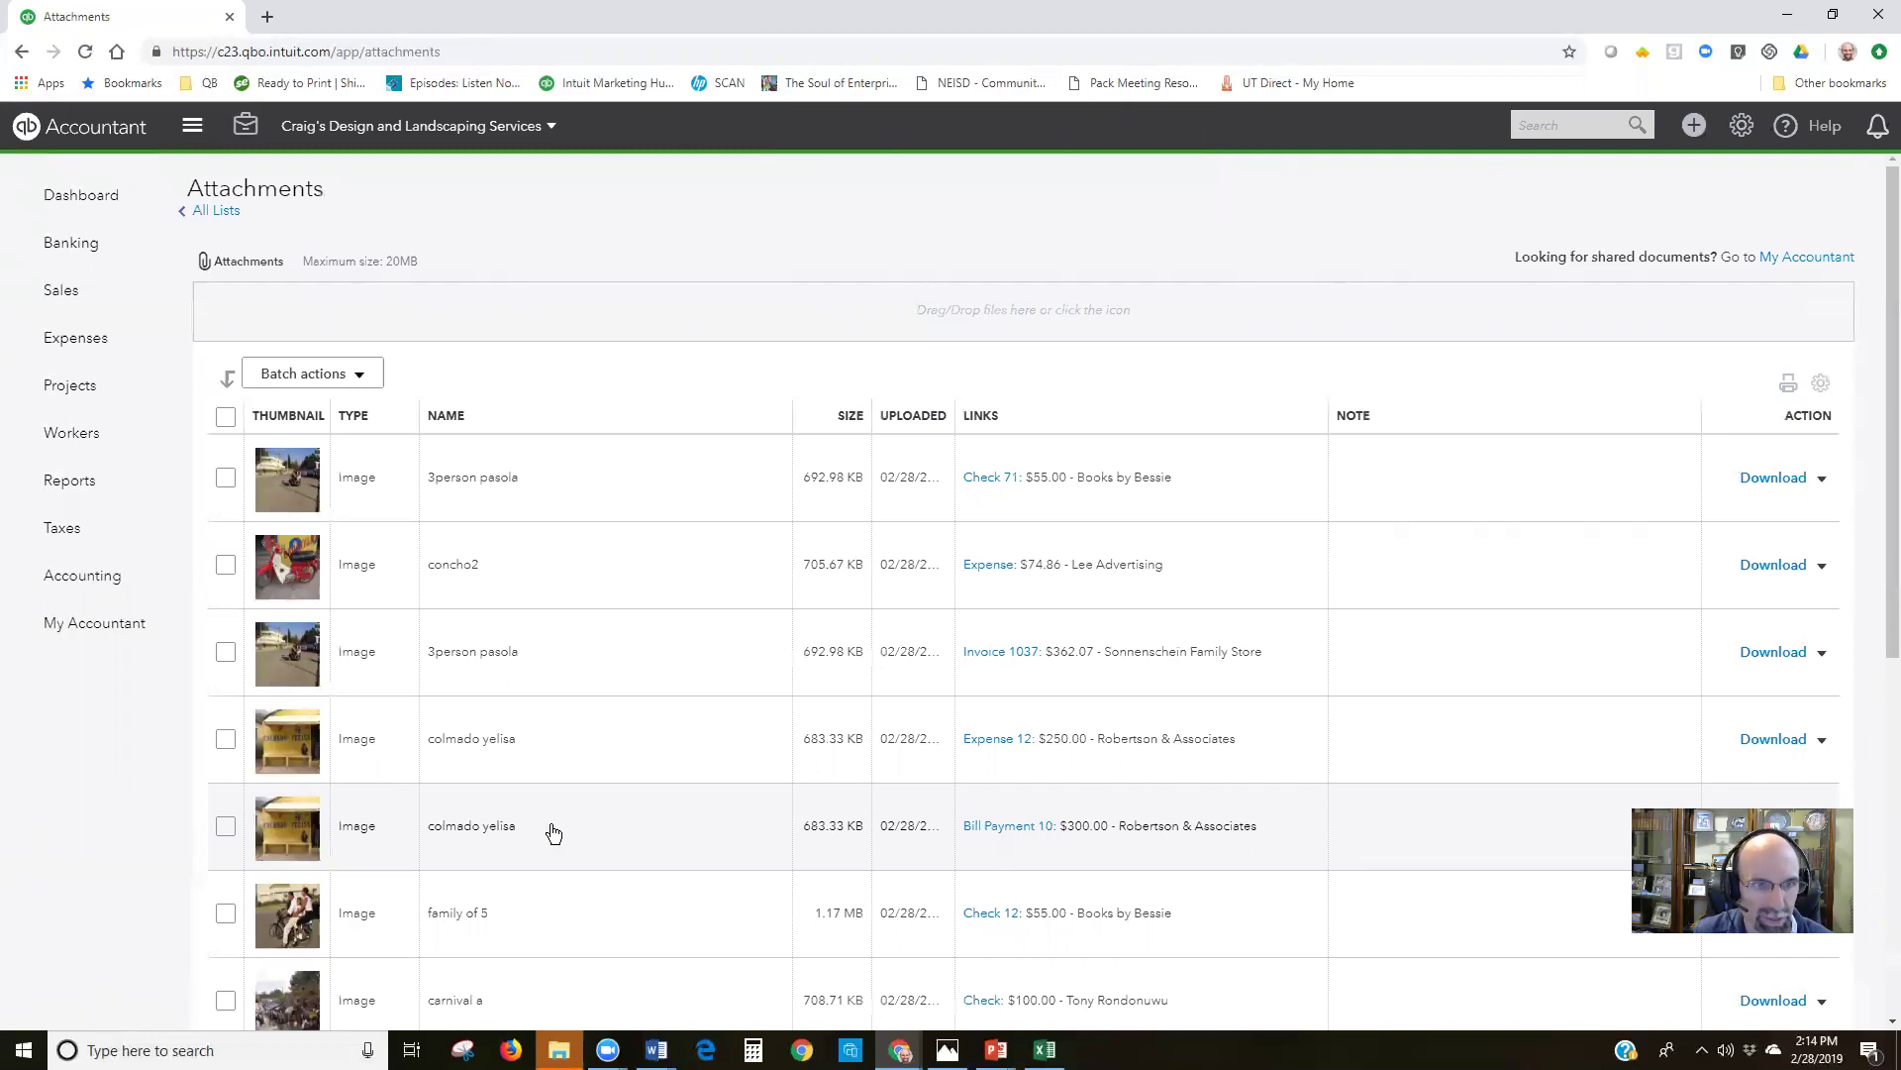
# - Select all files in the Attachments list and show the batch actions available for them, including Export
pyautogui.click(224, 417)
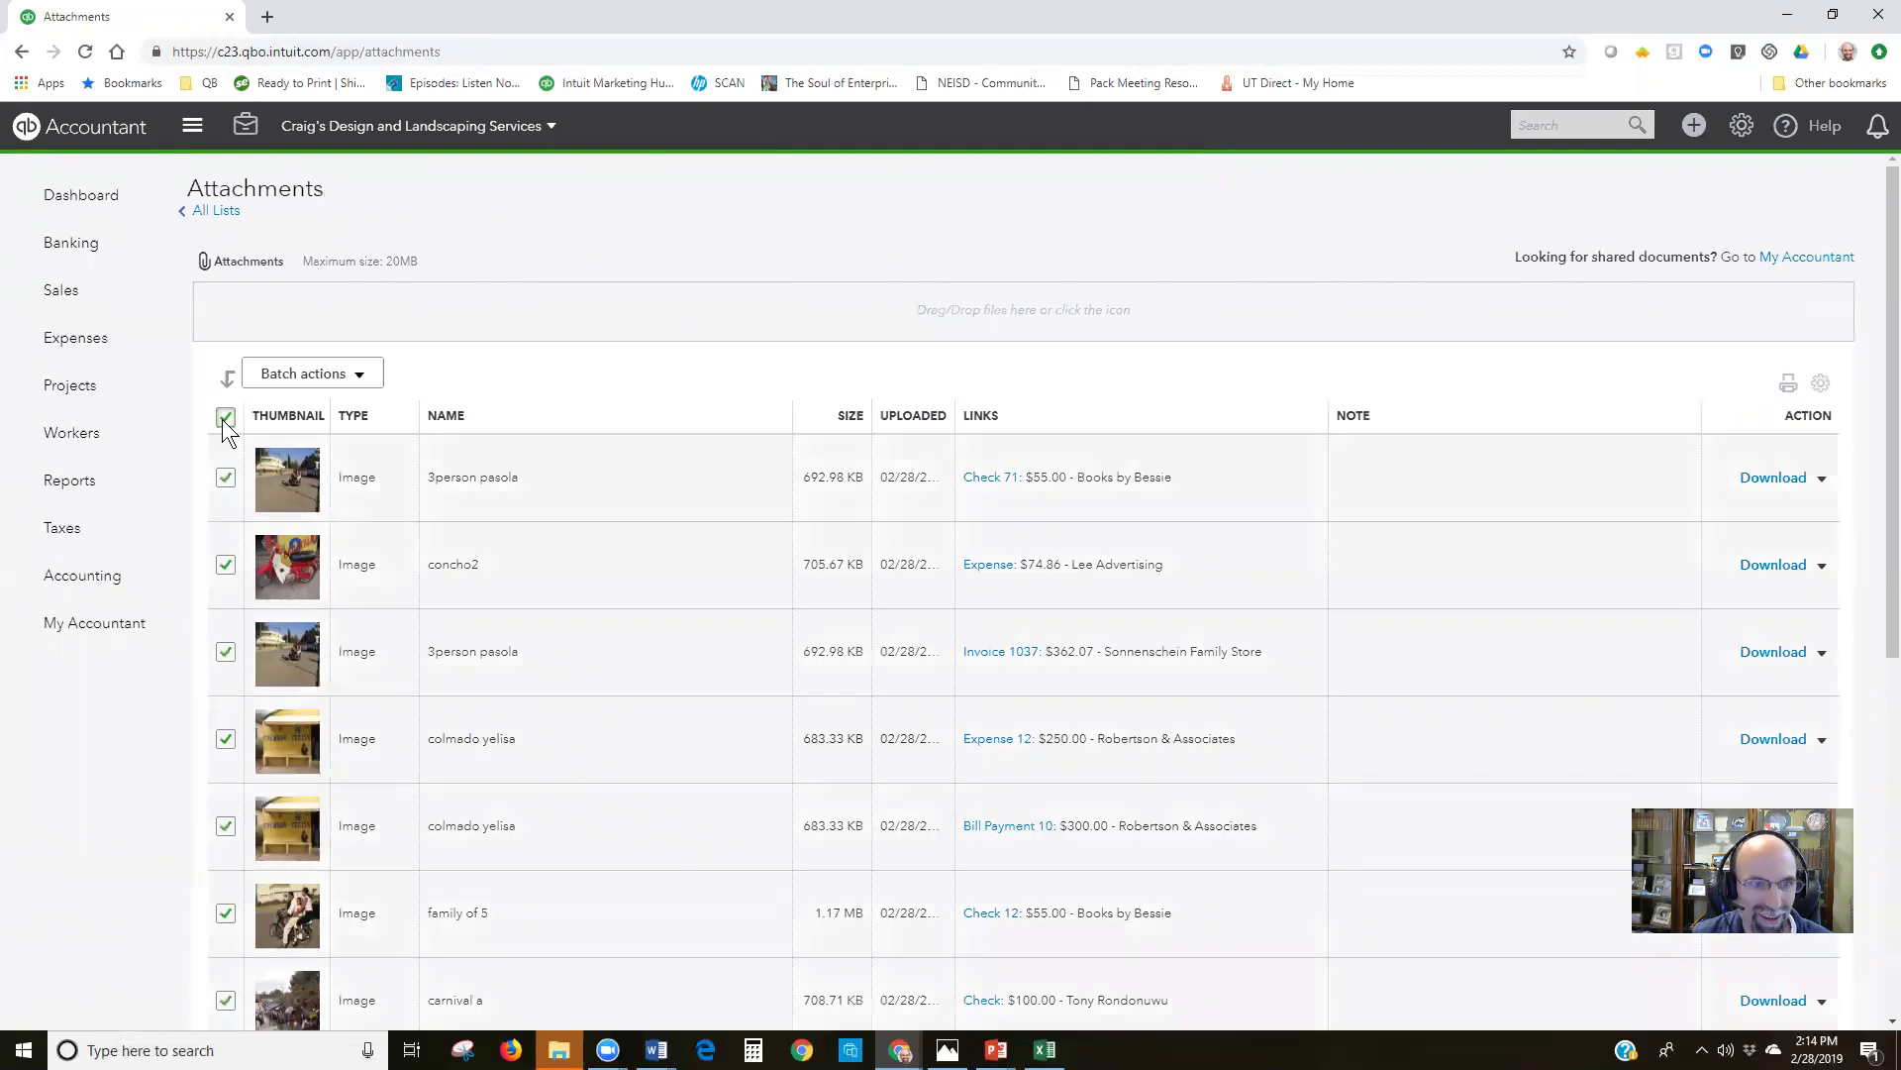
pyautogui.scroll(-6, 348, 692)
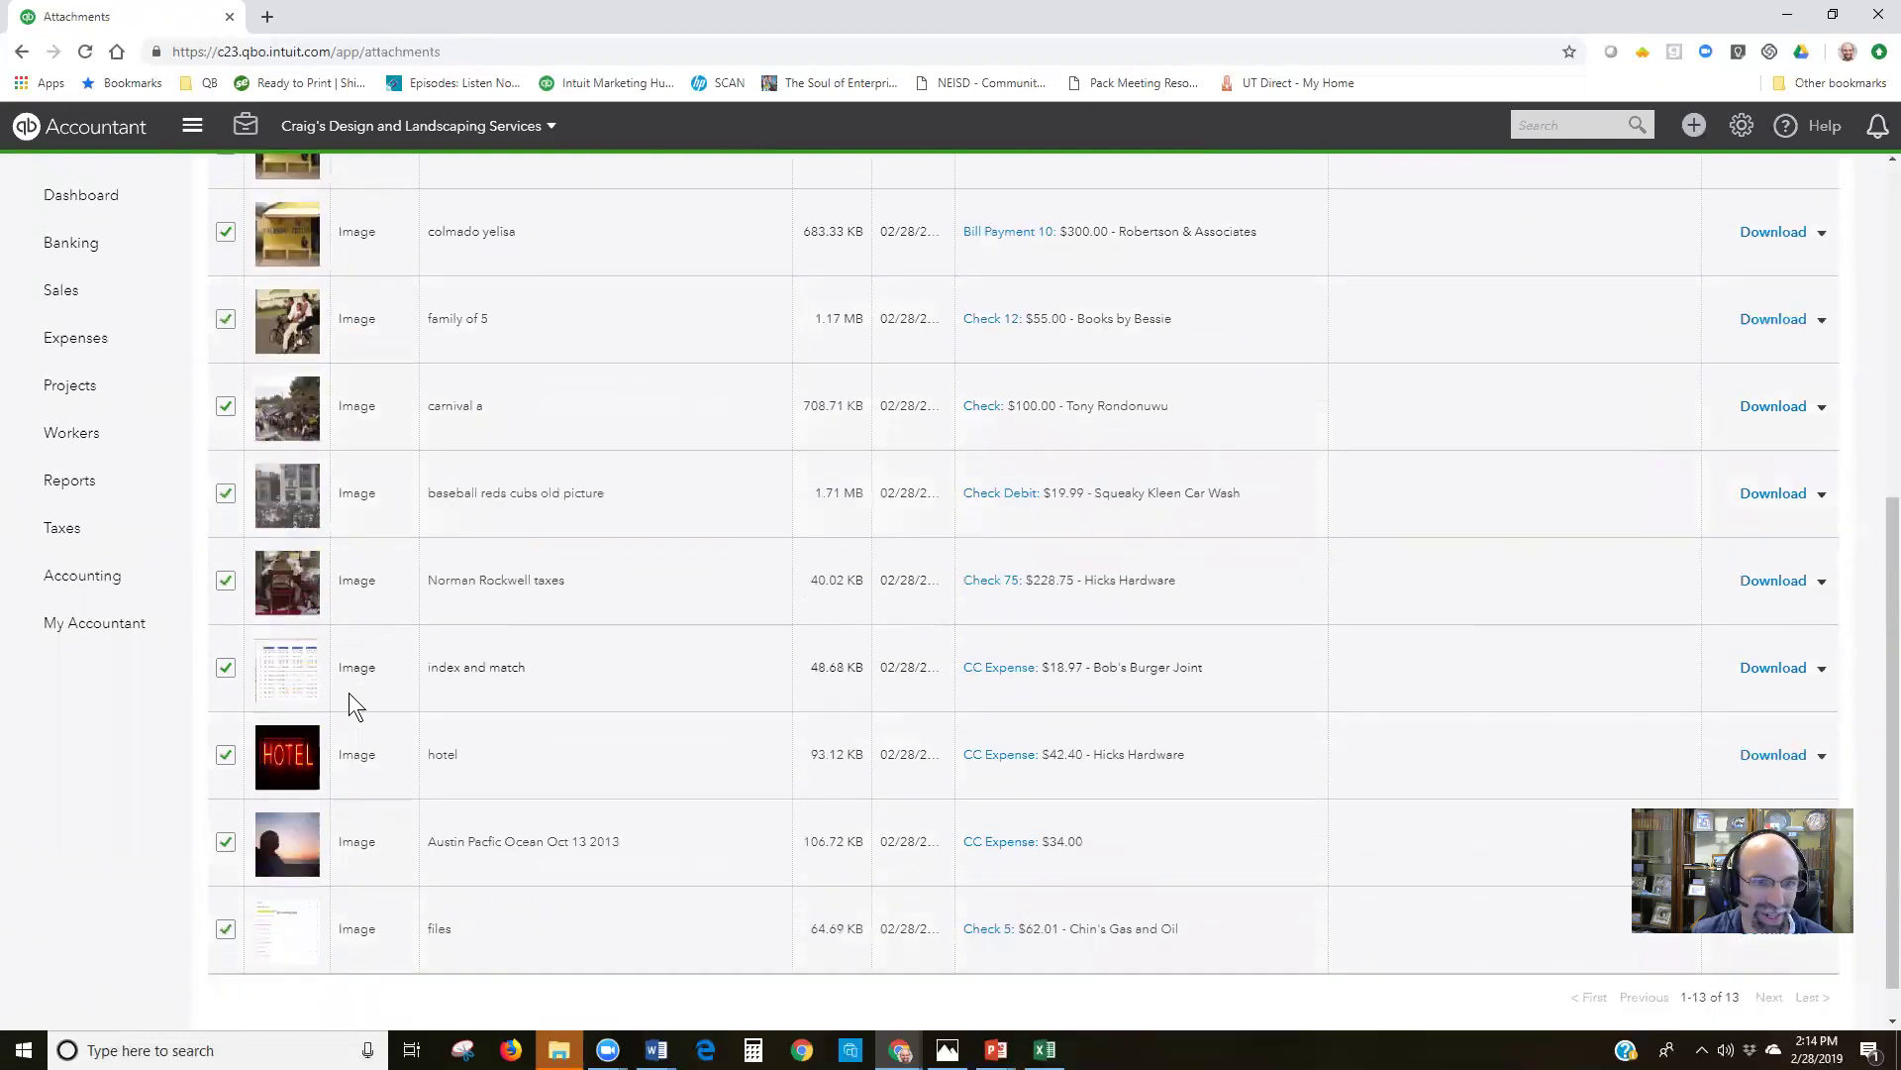
pyautogui.scroll(6, 349, 692)
pyautogui.click(343, 381)
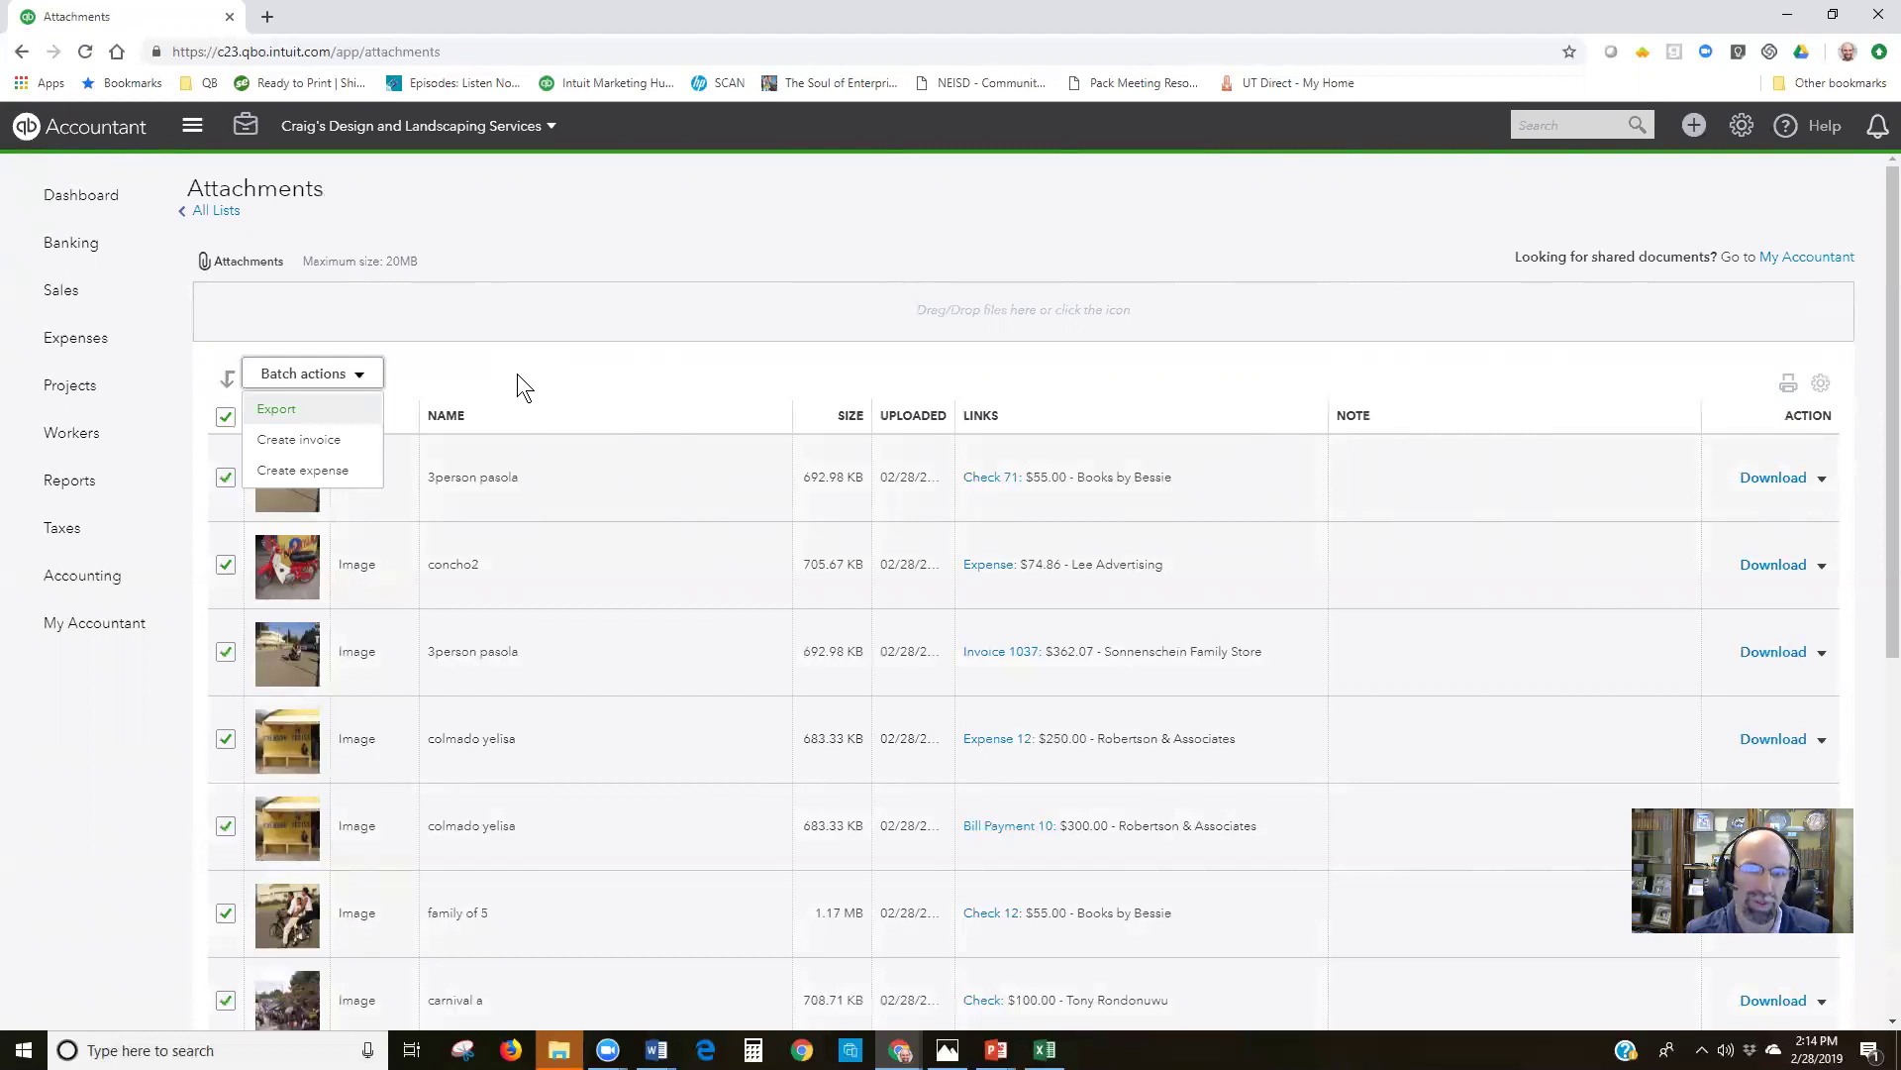
# - Switch to the PowerPoint slide show with the slide on viewing transactions with attachments in QBO
pyautogui.hotkey('alt', 'Tab')
pyautogui.hotkey('alt', 'Tab')
pyautogui.press('Tab')
pyautogui.press('Tab')
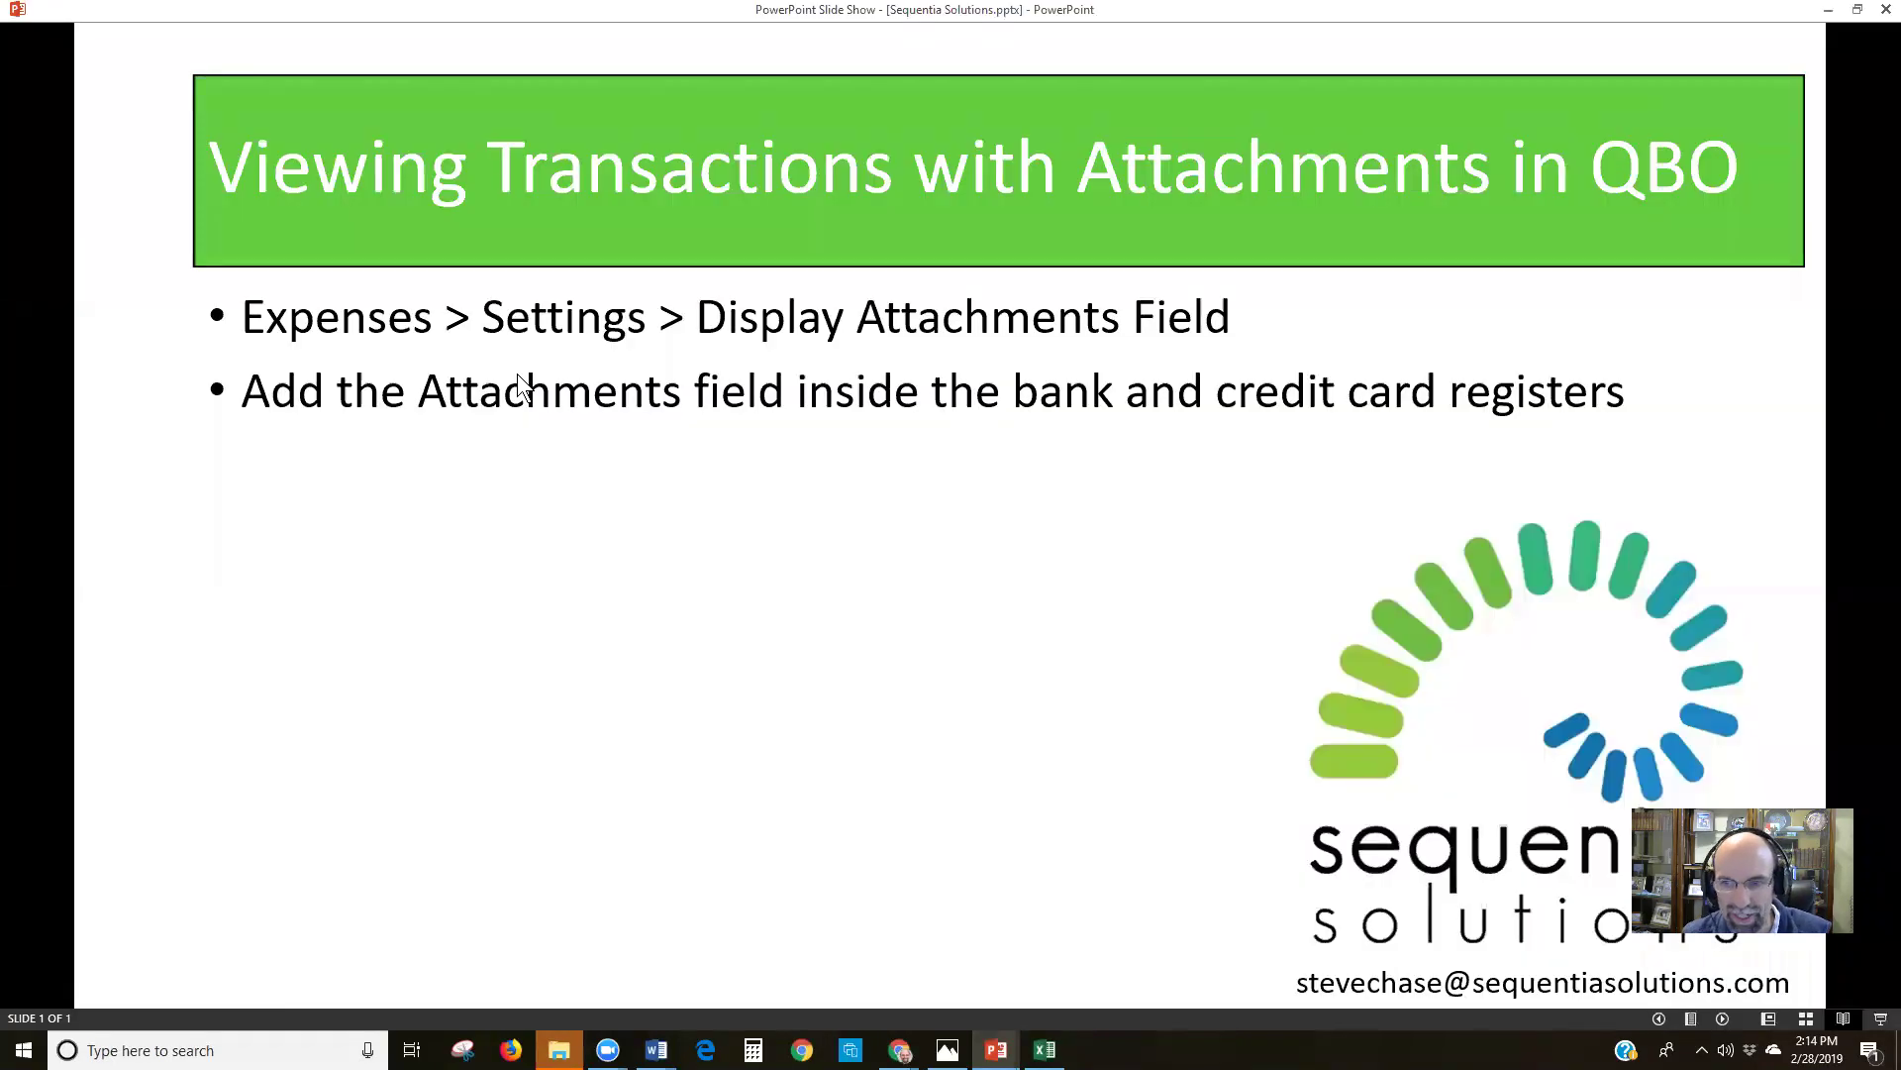